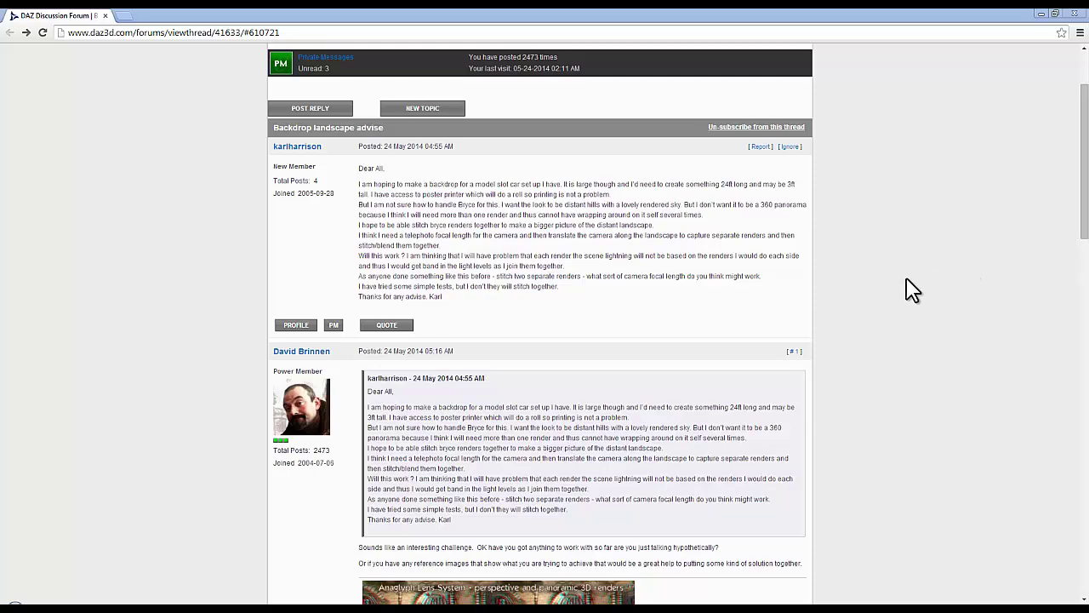
# Step: View the painted mountain railroad backdrop photo from the post, then close Chrome
pyautogui.scroll(-3, 912, 289)
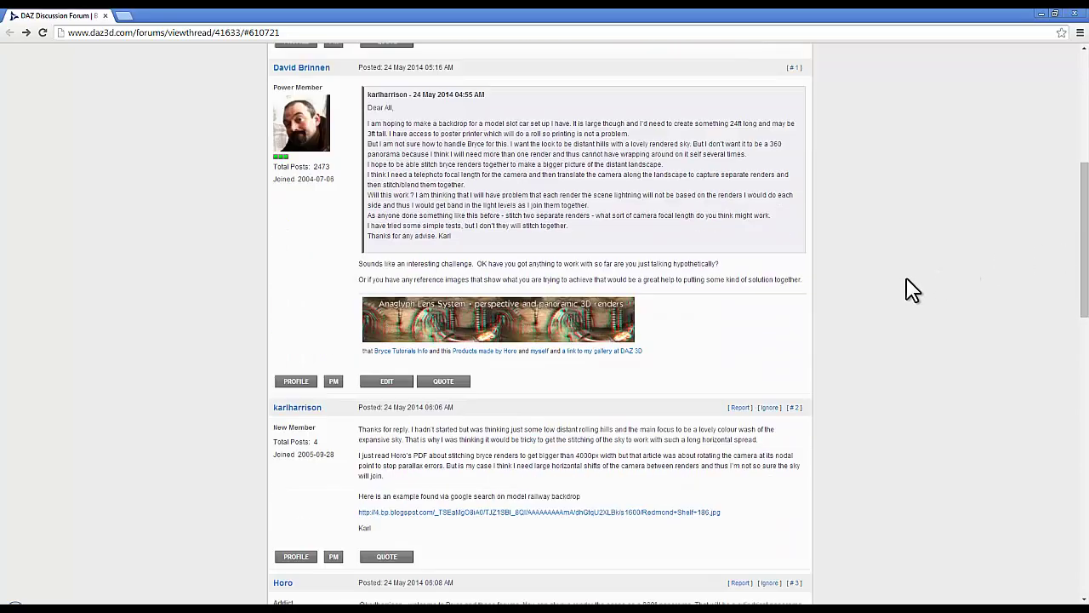
pyautogui.scroll(-1, 894, 286)
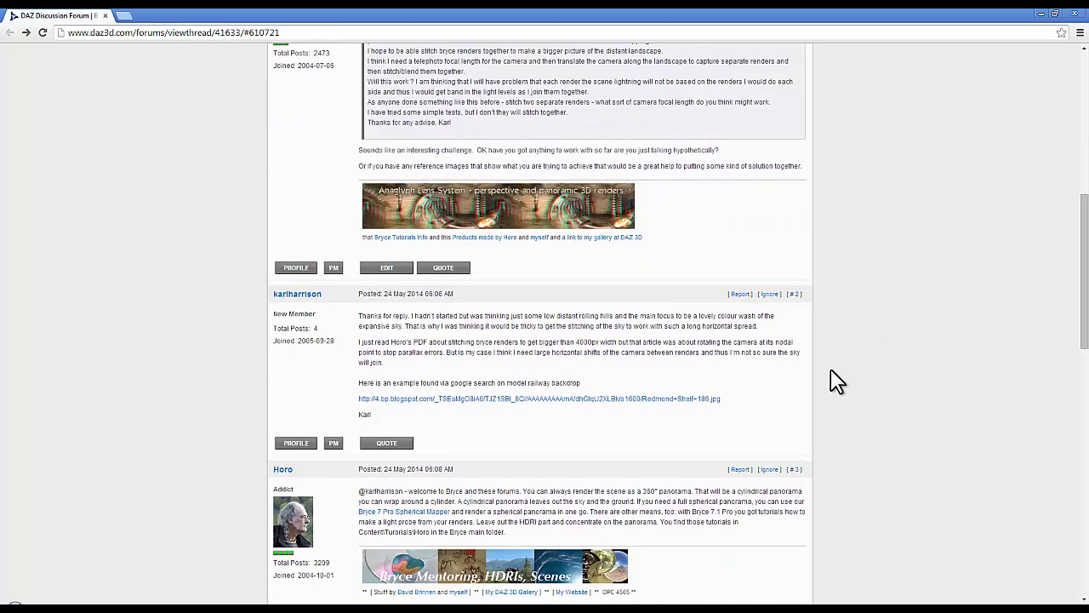
pyautogui.click(578, 400)
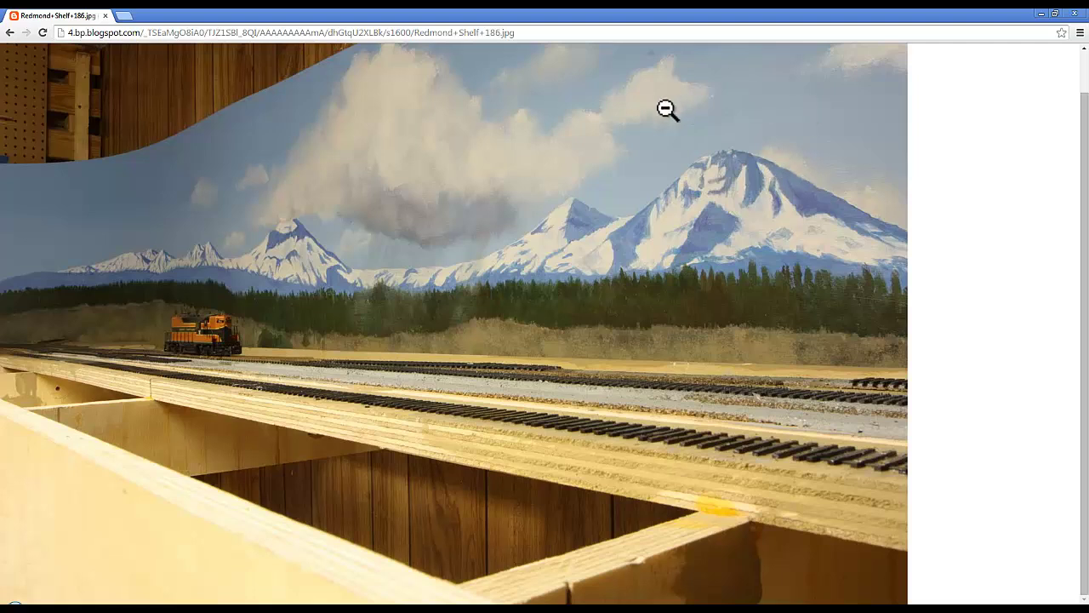
pyautogui.click(1077, 16)
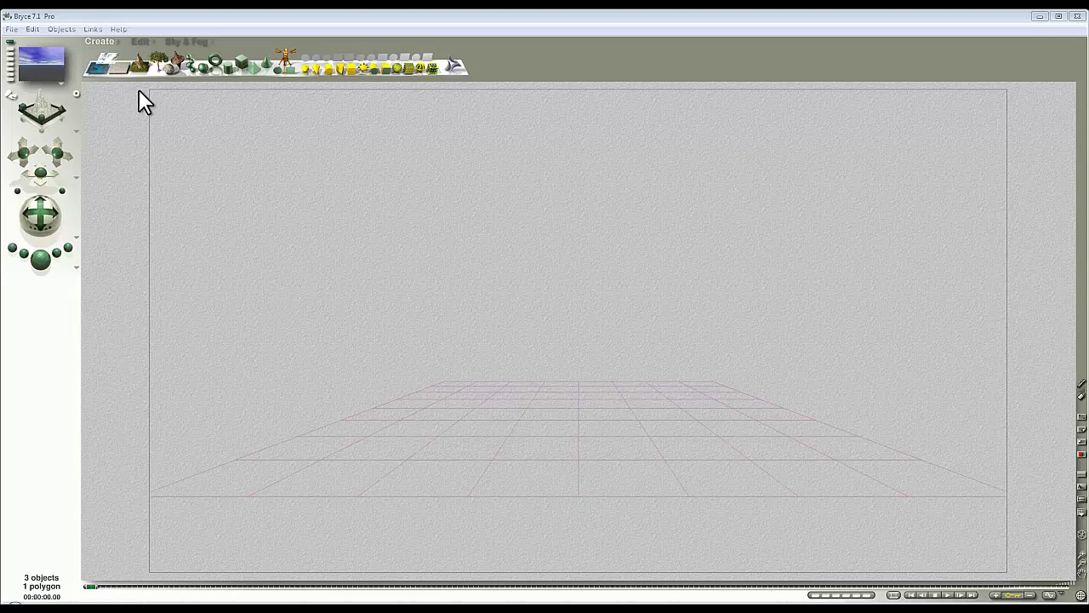
# Step: Add the GorgesA_1024 terrain from the p56_HR-Terrains1 object preset category
pyautogui.click(117, 41)
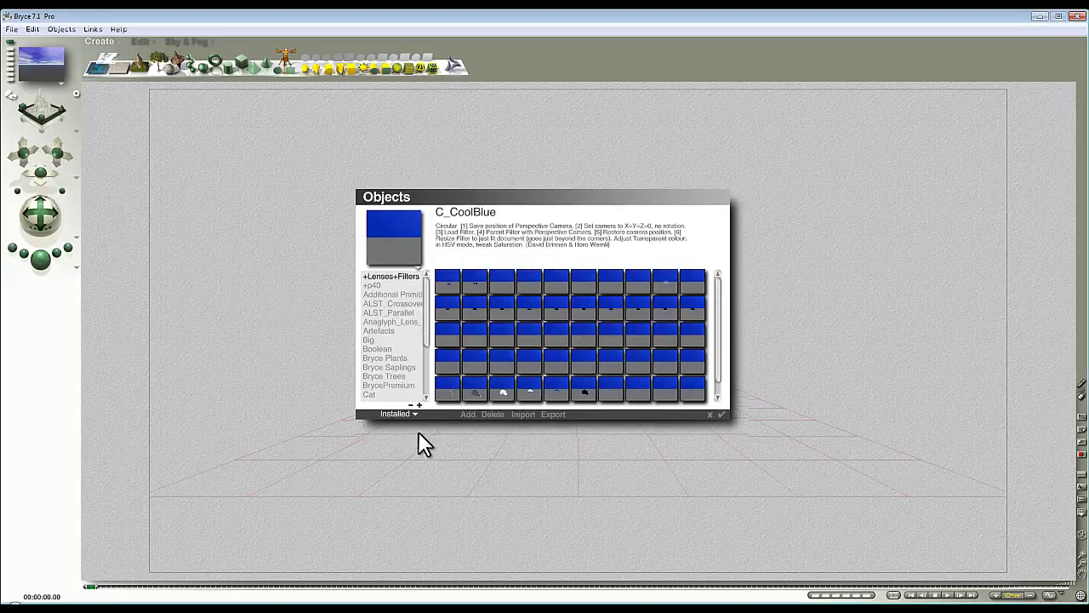
pyautogui.click(415, 420)
pyautogui.click(434, 446)
pyautogui.click(419, 304)
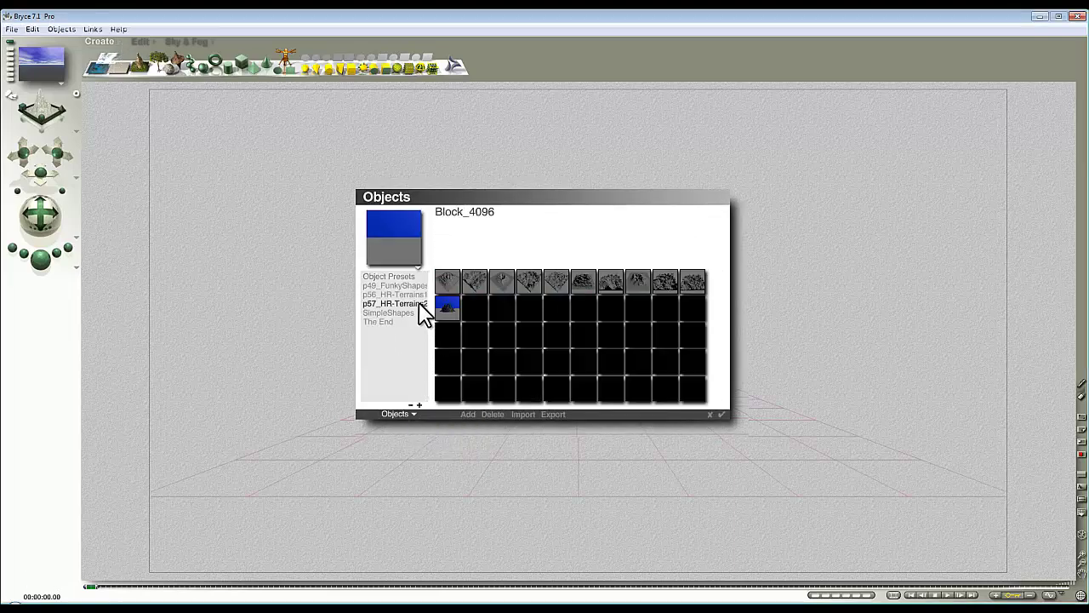
pyautogui.click(421, 295)
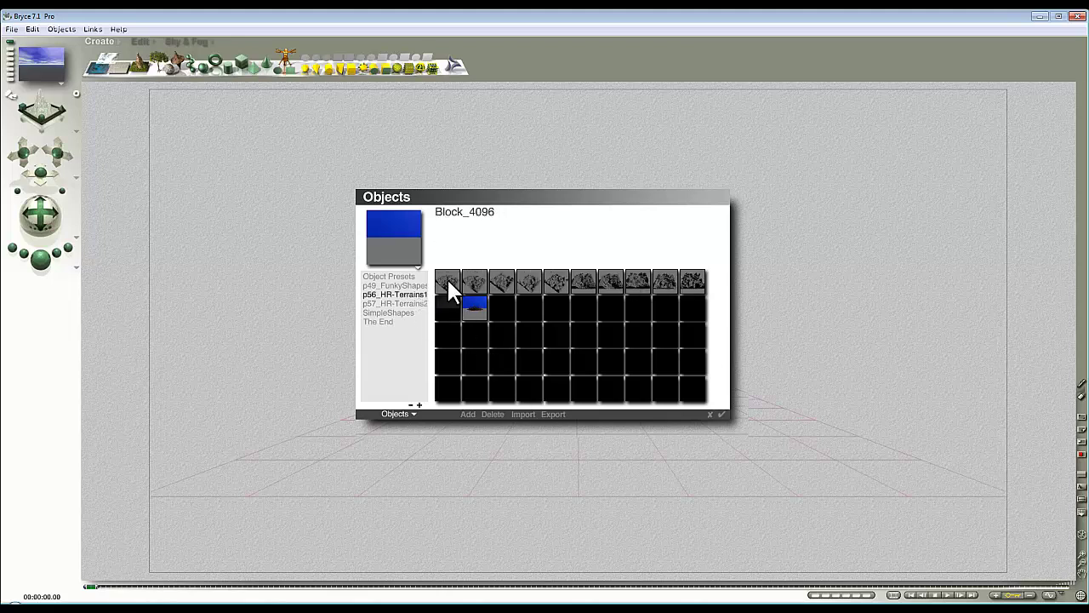
pyautogui.click(447, 282)
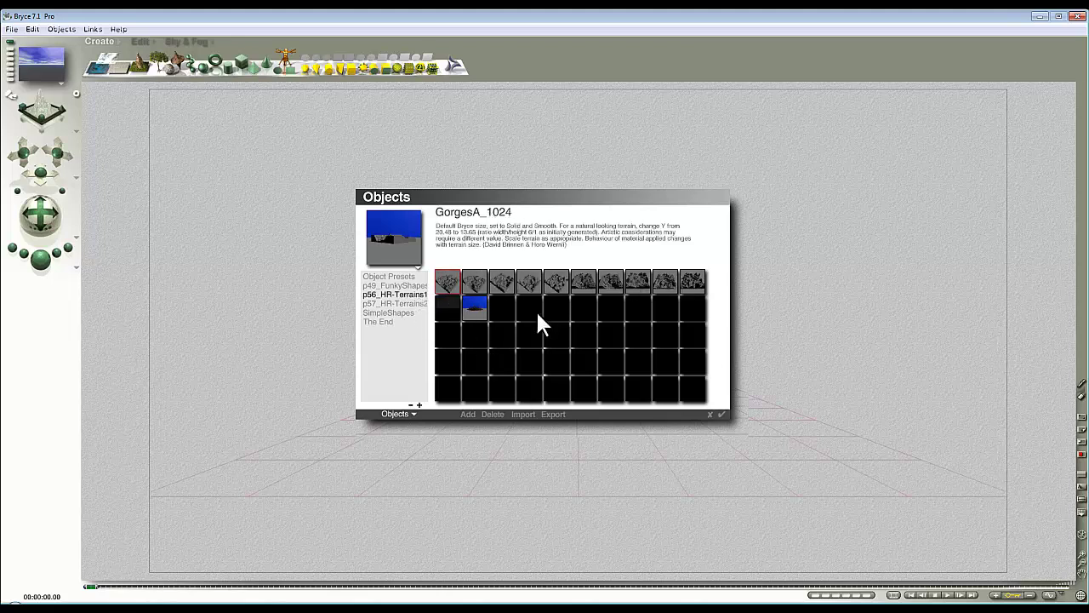
pyautogui.click(722, 415)
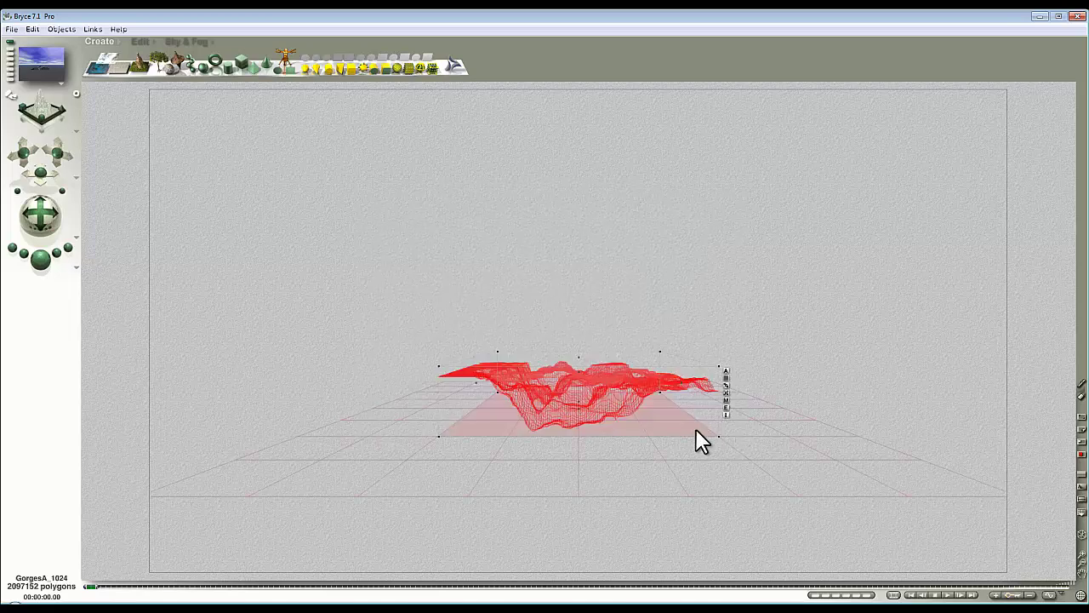
# Step: Add the GorgesAB_1024 terrain and one more terrain preset to the scene
pyautogui.click(118, 40)
pyautogui.click(474, 283)
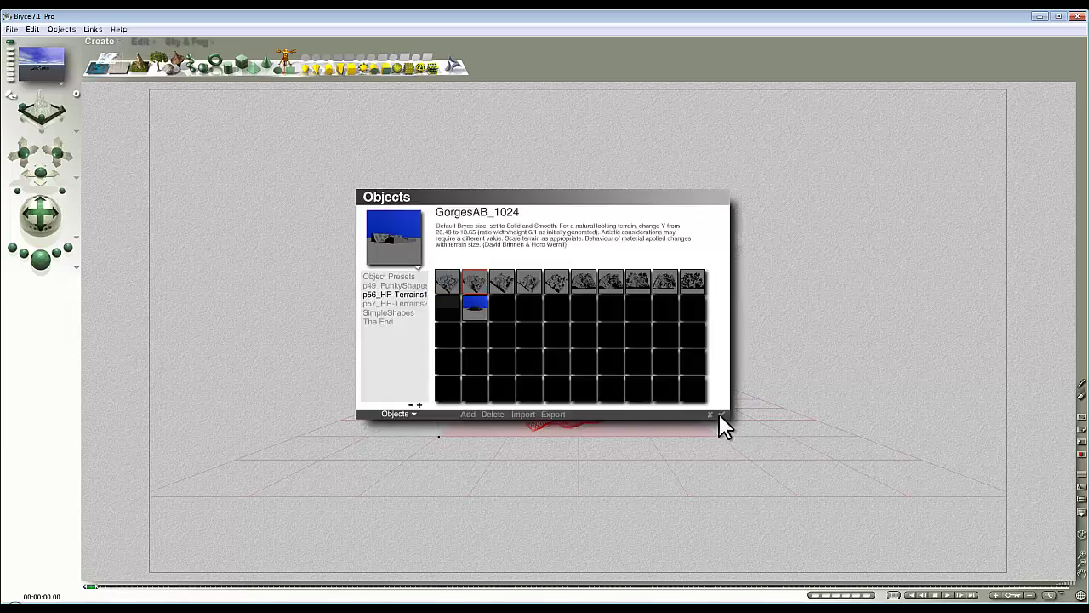
pyautogui.click(720, 414)
pyautogui.click(119, 40)
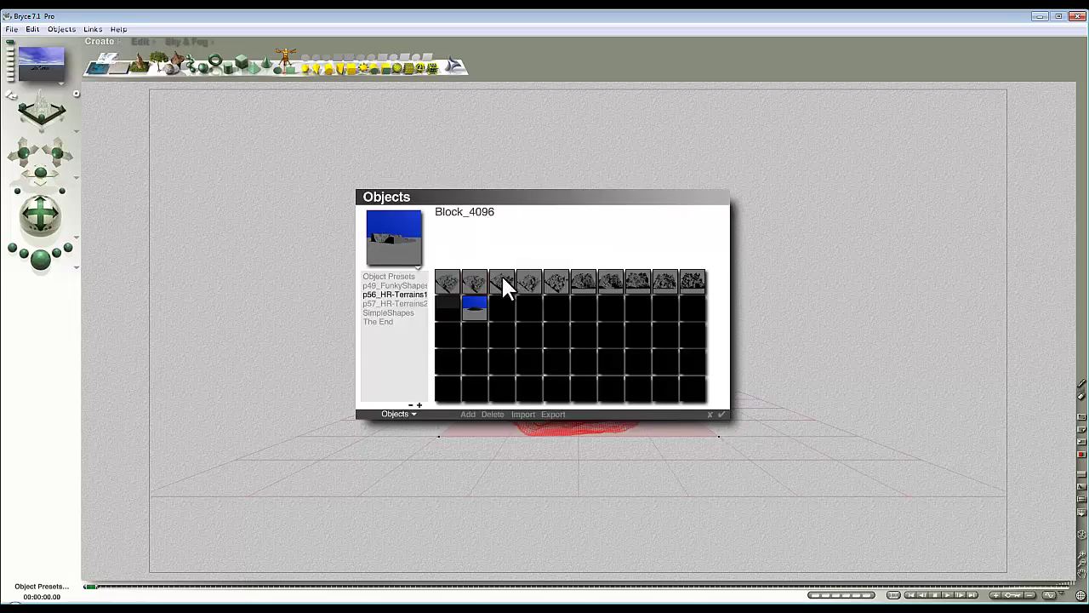
pyautogui.click(725, 414)
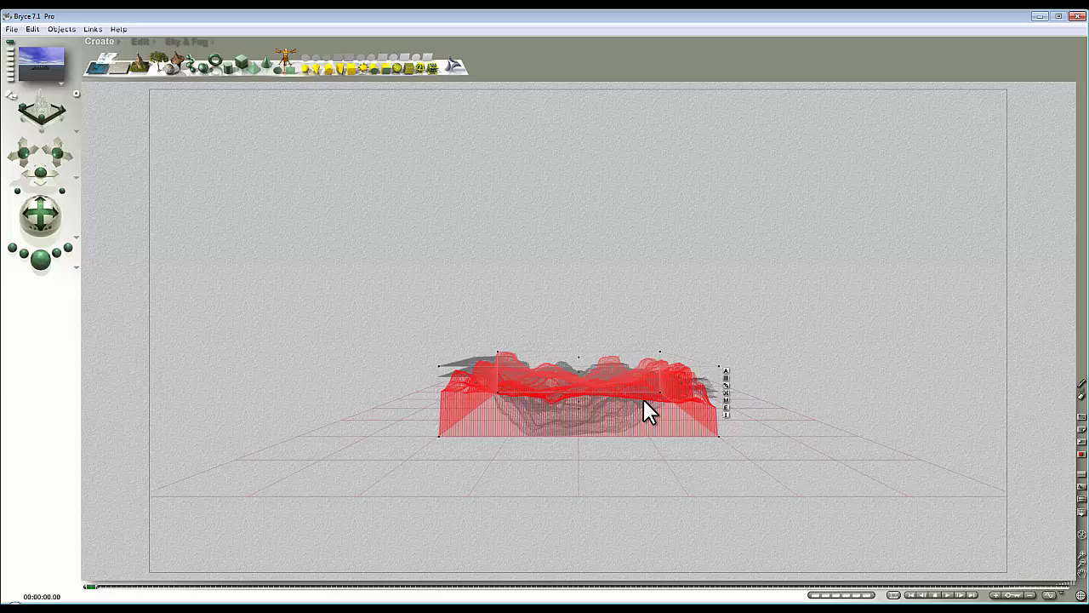
# Step: Add the River_1024 and RockyDesert_1024 terrain presets
pyautogui.click(116, 41)
pyautogui.click(469, 281)
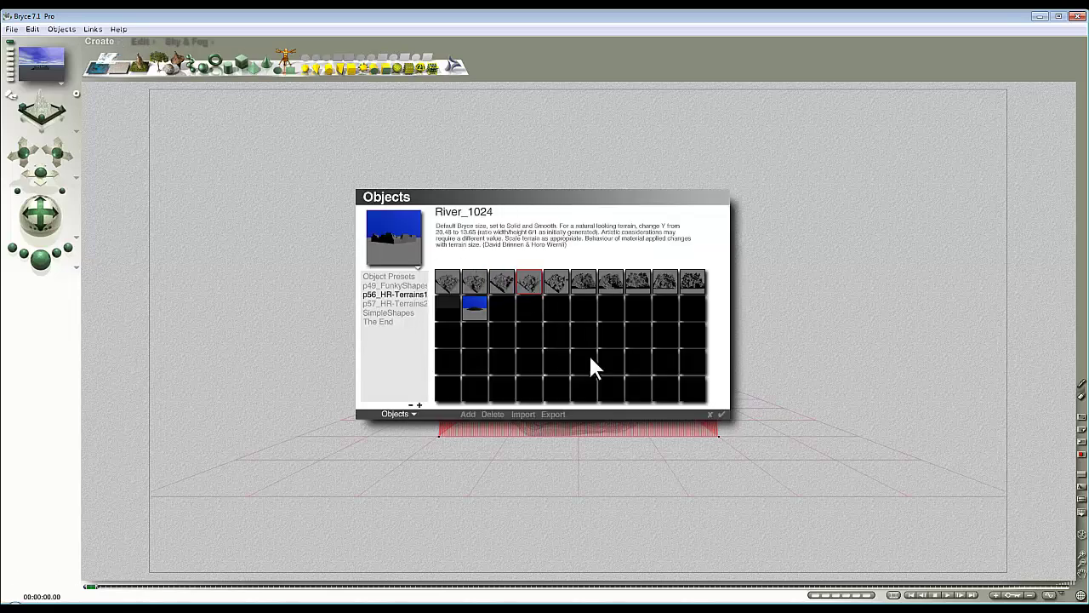
pyautogui.click(721, 415)
pyautogui.click(120, 43)
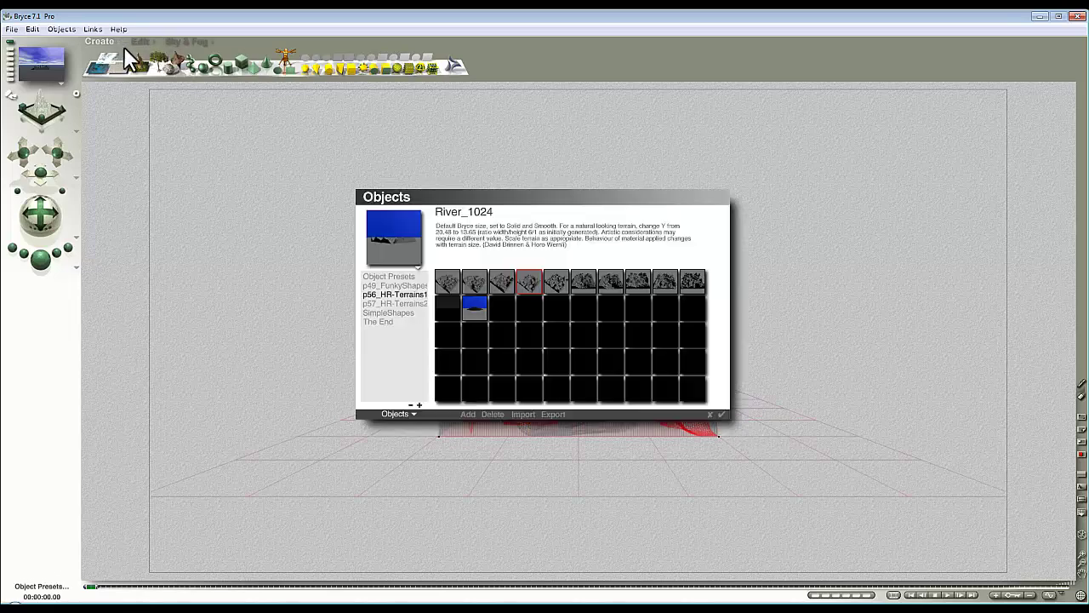
pyautogui.click(557, 283)
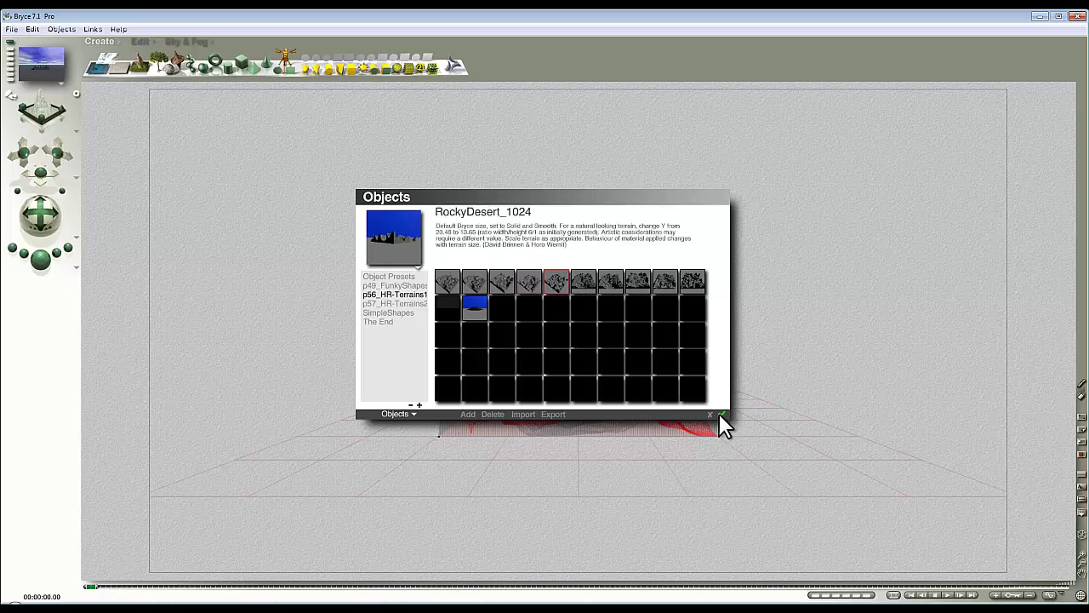
pyautogui.click(721, 415)
# Step: In Top view, move the ground plane below the terrains and select the top terrain
pyautogui.press('3')
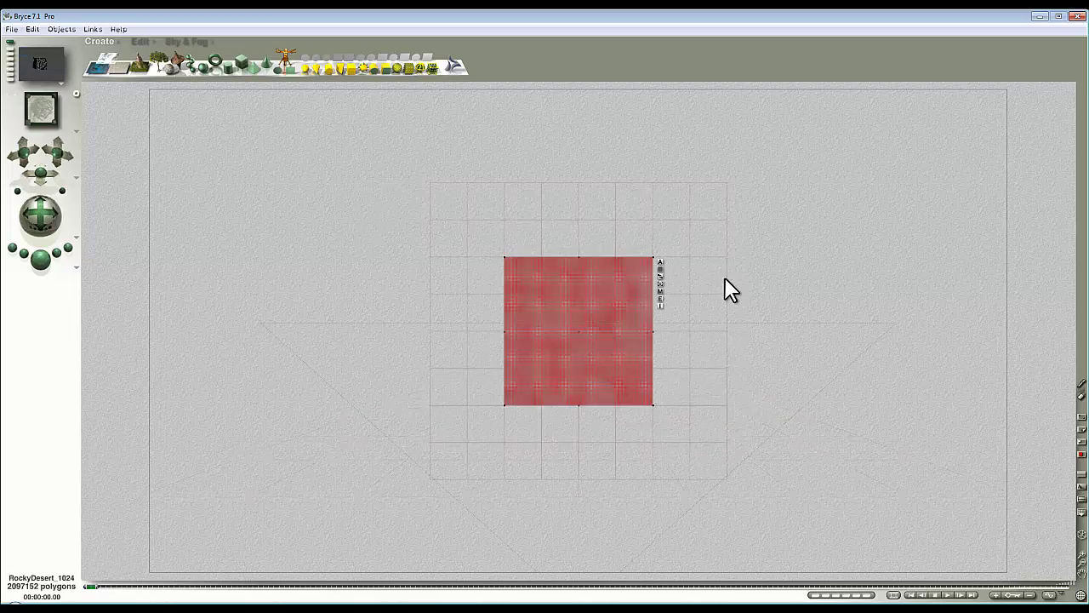
pyautogui.moveTo(699, 235); pyautogui.dragTo(703, 493)
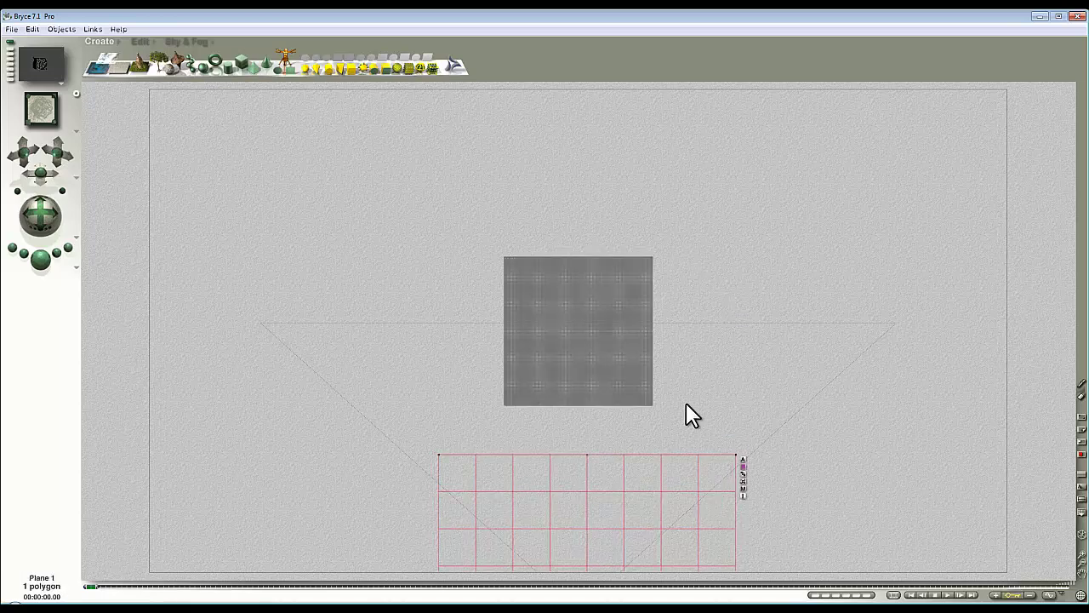
pyautogui.click(634, 313)
pyautogui.click(740, 292)
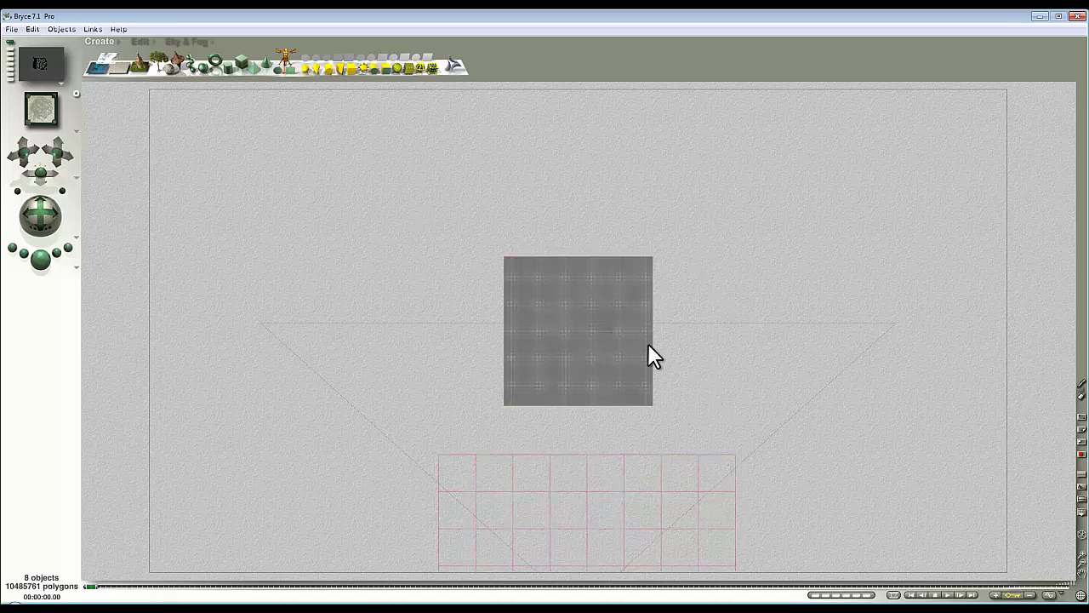
pyautogui.keyDown('ctrl'); pyautogui.click(629, 322); pyautogui.keyUp('ctrl')
pyautogui.click(634, 320)
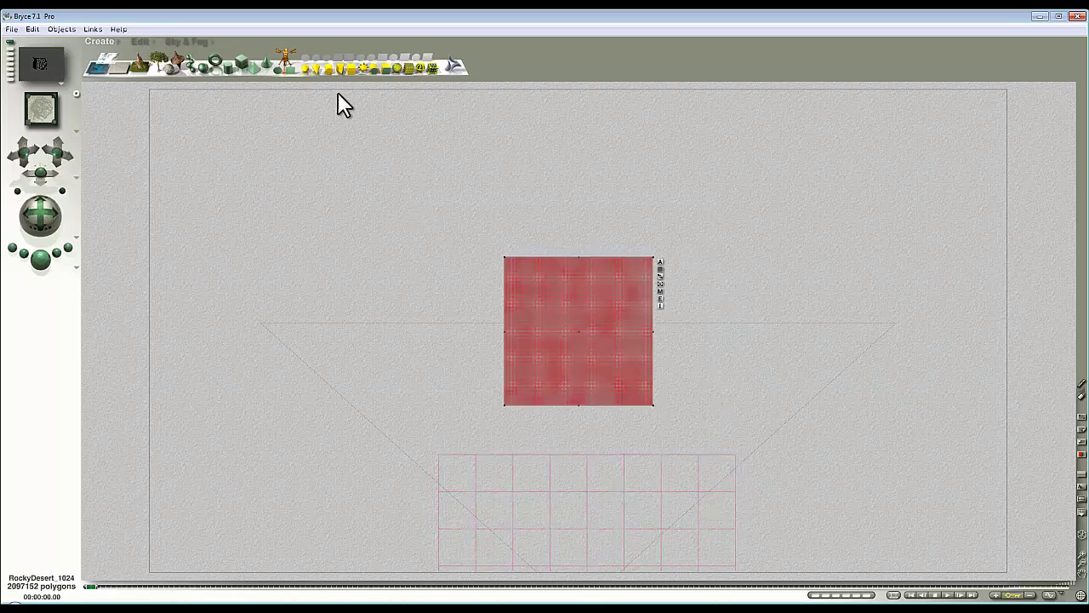
# Step: Duplicate the terrain to the right and slide the left terrain further left
pyautogui.click(140, 41)
pyautogui.keyDown('alt'); pyautogui.moveTo(224, 64); pyautogui.dragTo(314, 224); pyautogui.keyUp('alt')
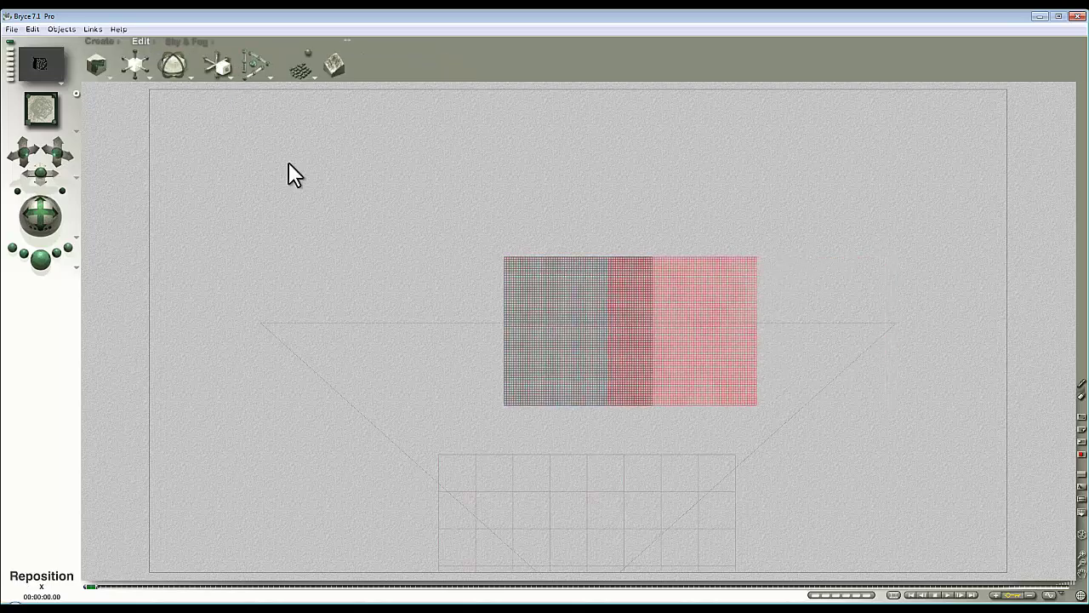
pyautogui.keyDown('ctrl'); pyautogui.click(508, 298); pyautogui.keyUp('ctrl')
pyautogui.click(517, 295)
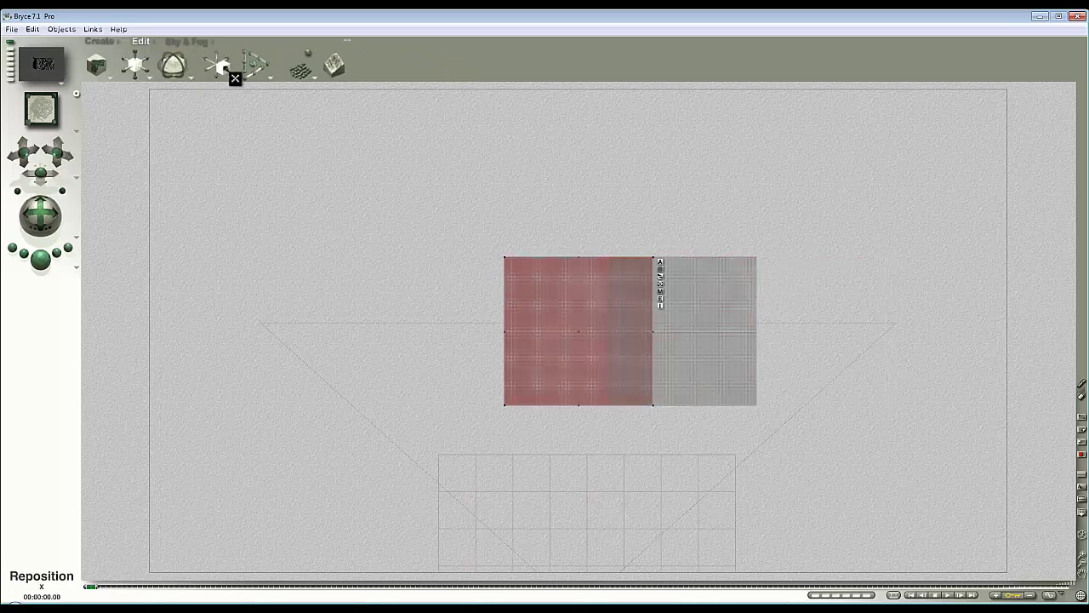
pyautogui.moveTo(223, 68); pyautogui.dragTo(128, 68)
# Step: Slide the middle terrain into line with the row and reselect it
pyautogui.keyDown('ctrl'); pyautogui.click(583, 291); pyautogui.keyUp('ctrl')
pyautogui.click(595, 293)
pyautogui.moveTo(241, 77)
pyautogui.mouseDown()
pyautogui.moveTo(170, 73)
pyautogui.moveTo(251, 68)
pyautogui.moveTo(240, 68)
pyautogui.mouseUp()
pyautogui.keyDown('ctrl'); pyautogui.click(568, 306); pyautogui.keyUp('ctrl')
pyautogui.click(589, 302)
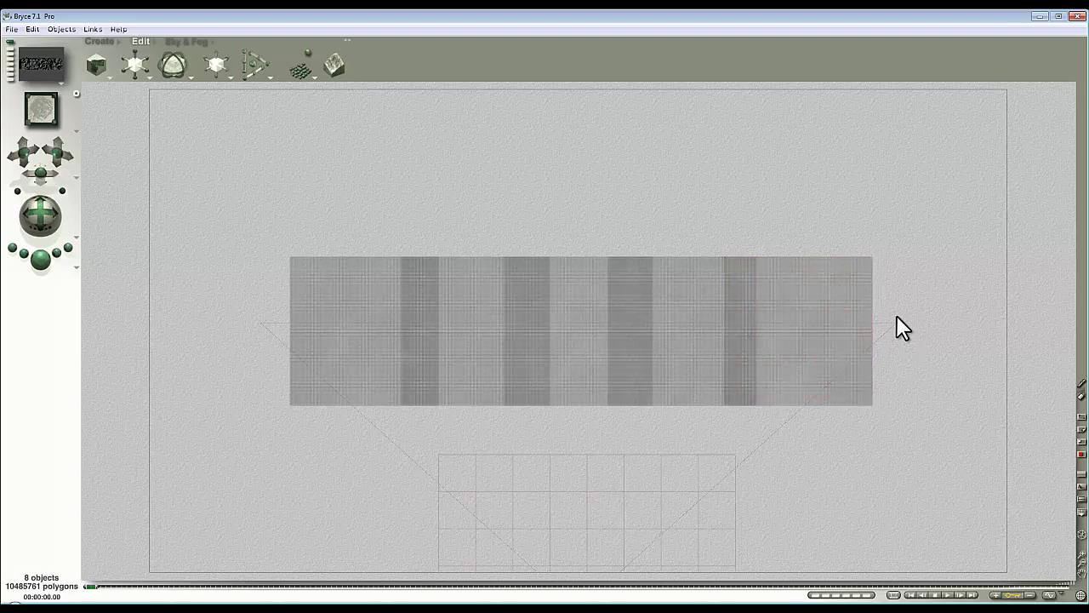
# Step: Apply Round Edges to the first terrain and the middle RockyDesert_1024 terrain
pyautogui.click(880, 299)
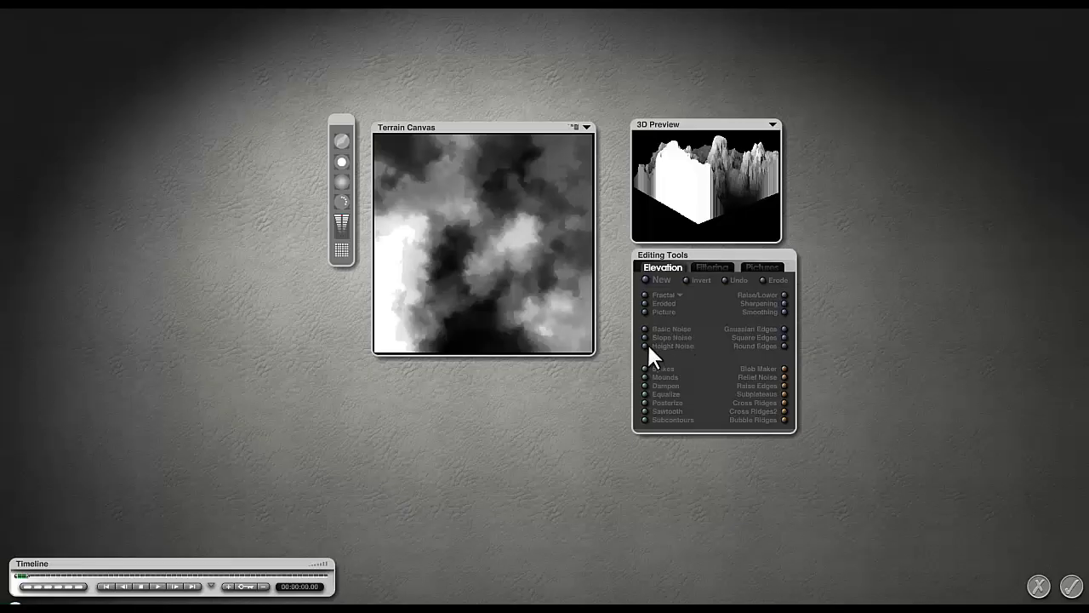
pyautogui.click(784, 346)
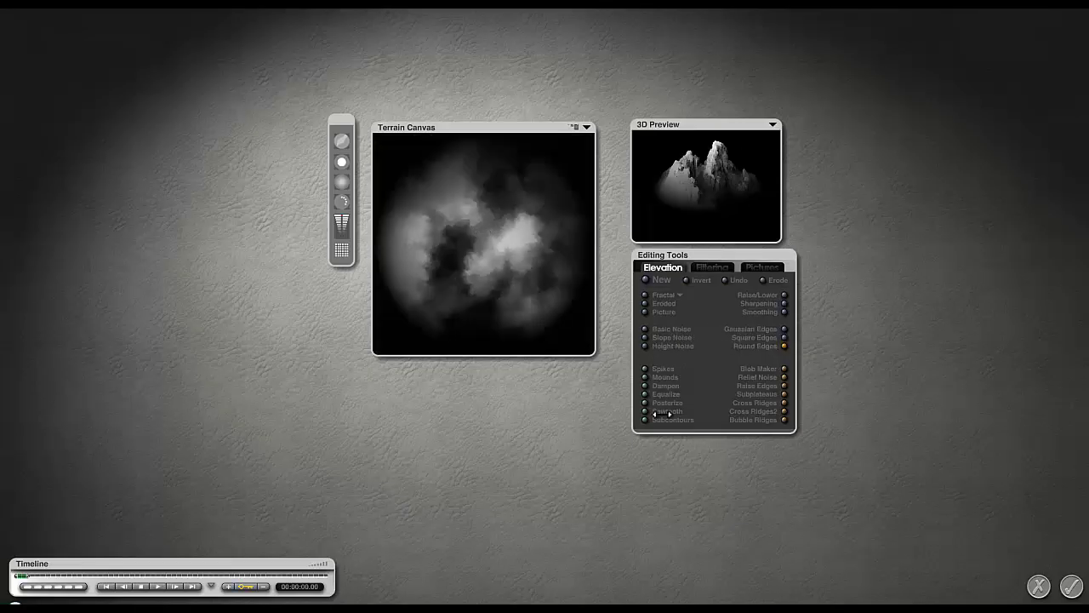
pyautogui.click(1071, 586)
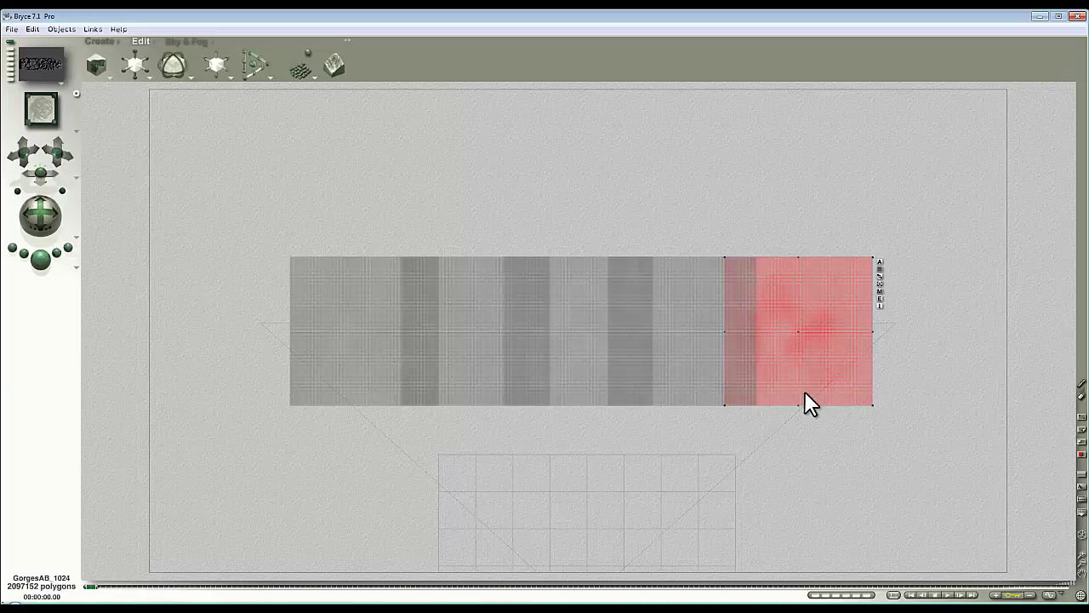
pyautogui.keyDown('ctrl'); pyautogui.click(674, 330); pyautogui.keyUp('ctrl')
pyautogui.click(693, 336)
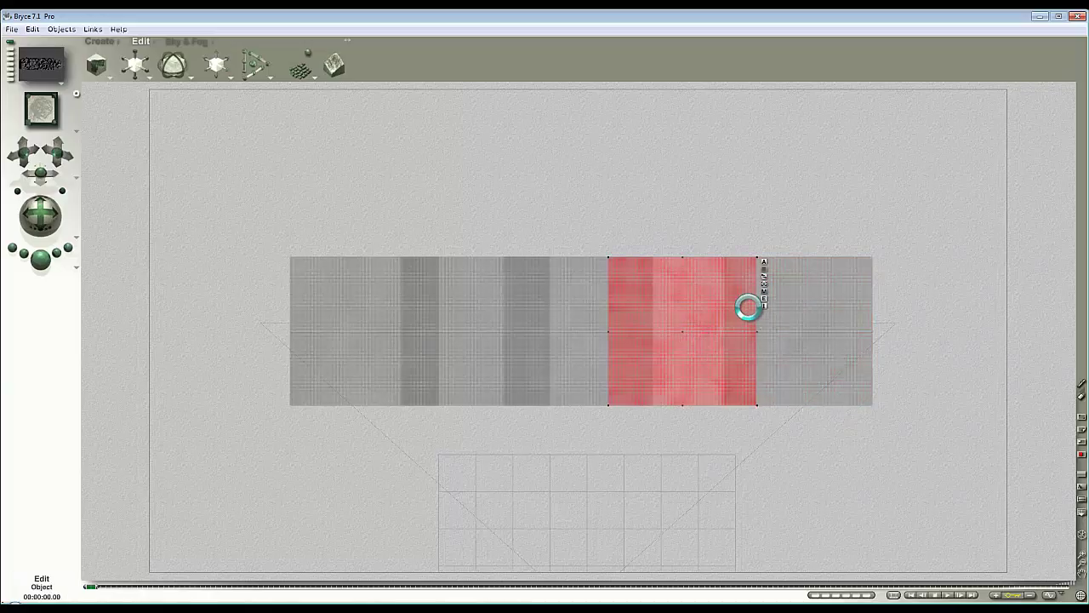
pyautogui.hotkey('ctrl', 'e')
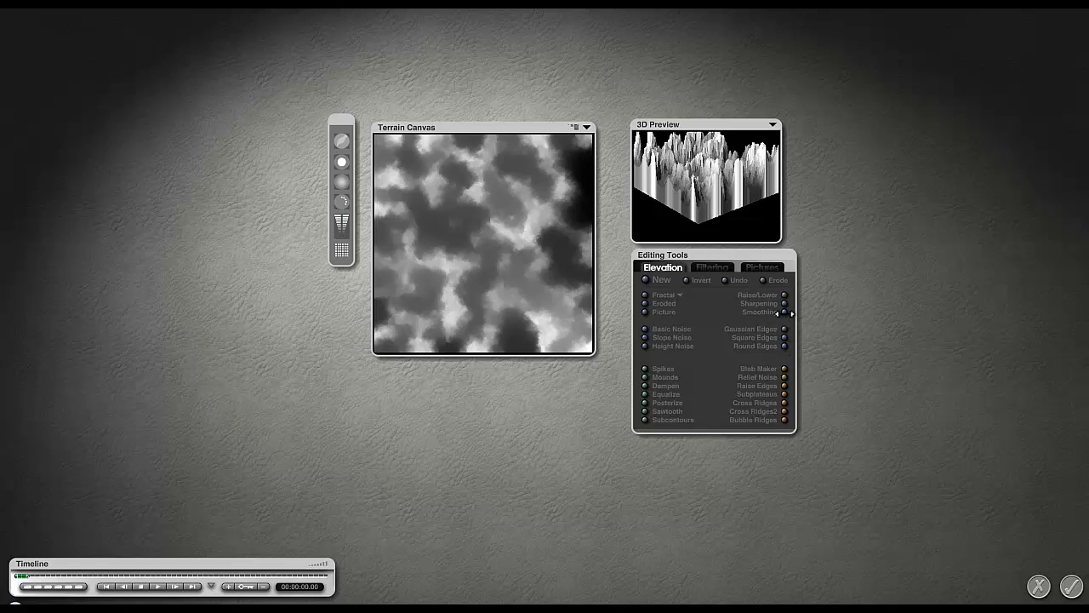
pyautogui.click(784, 346)
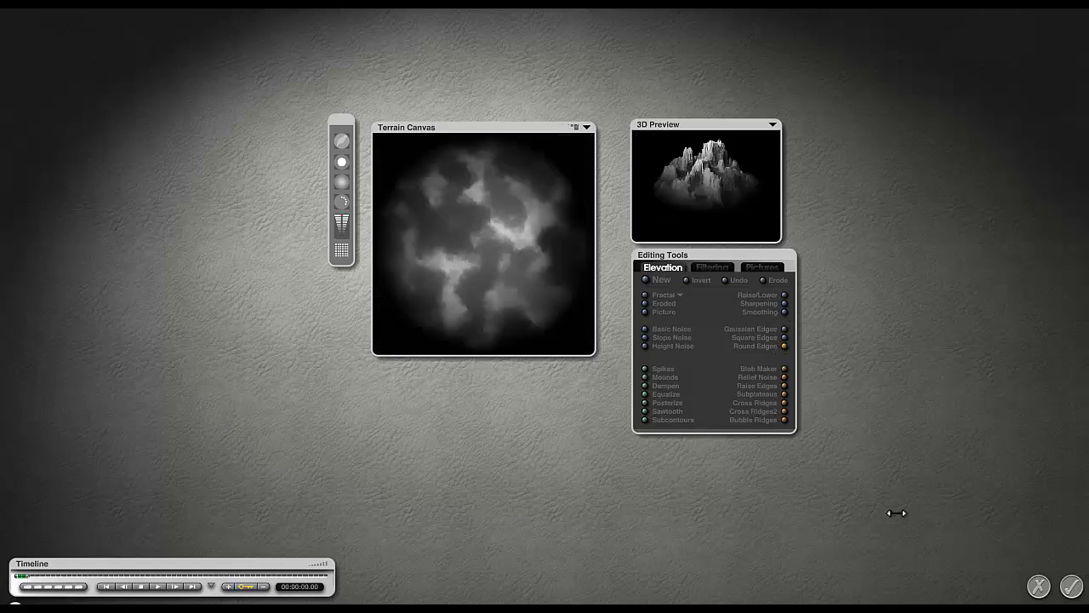
pyautogui.click(1072, 585)
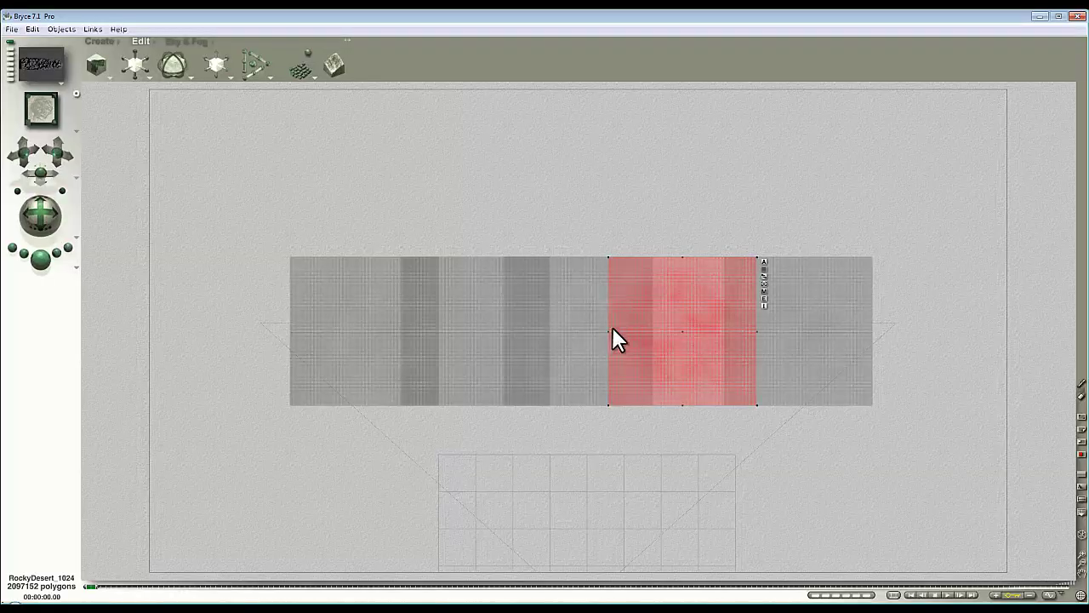
# Step: Round the edges of the next two overlapping terrain tiles in the Terrain Editor
pyautogui.keyDown('ctrl'); pyautogui.click(613, 328); pyautogui.keyUp('ctrl')
pyautogui.click(621, 358)
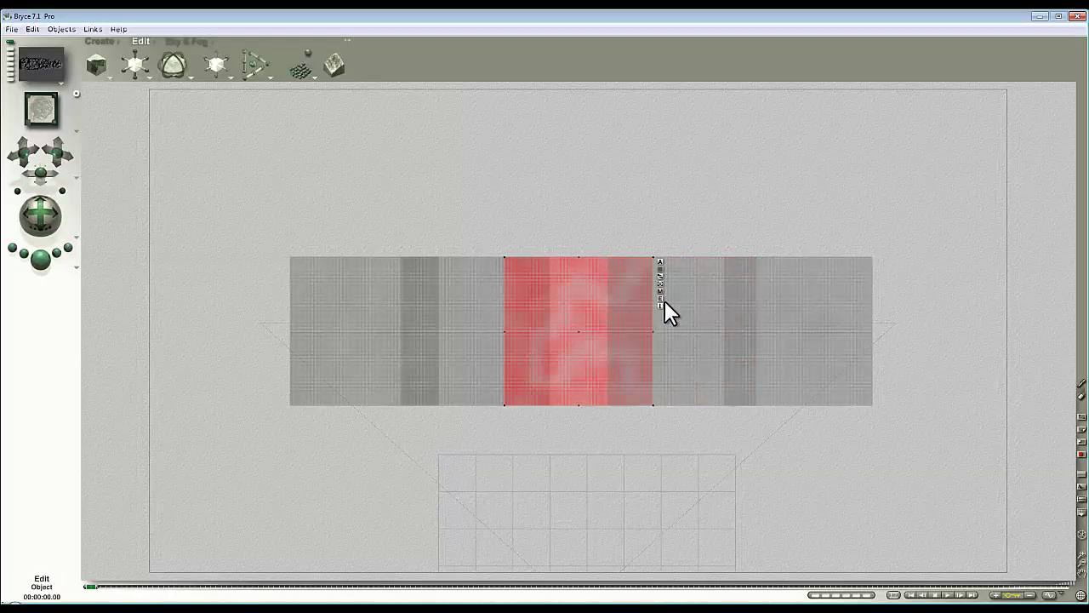
pyautogui.click(661, 298)
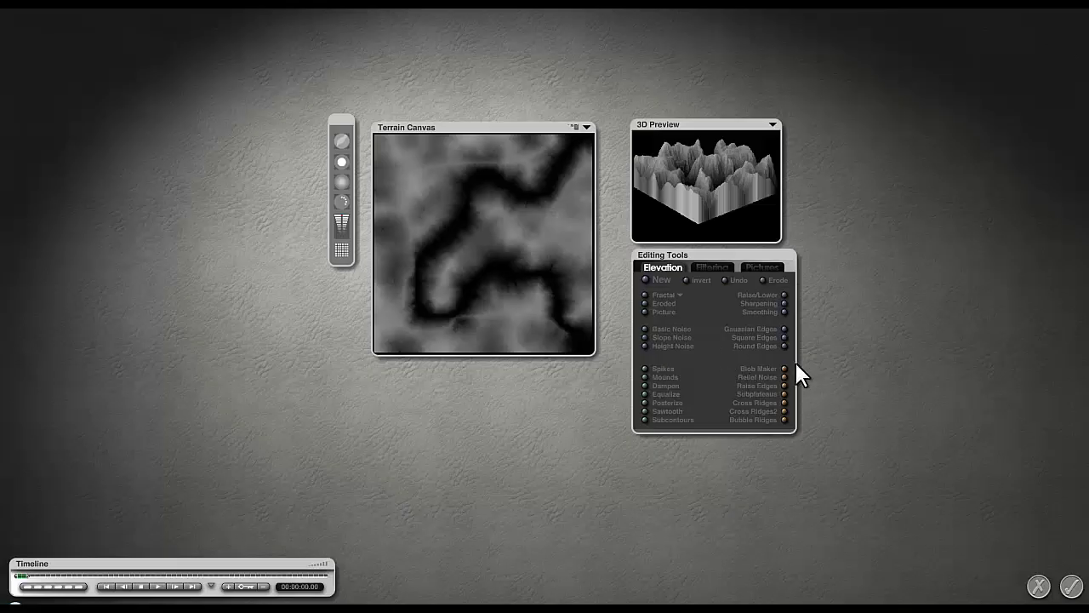
pyautogui.click(784, 346)
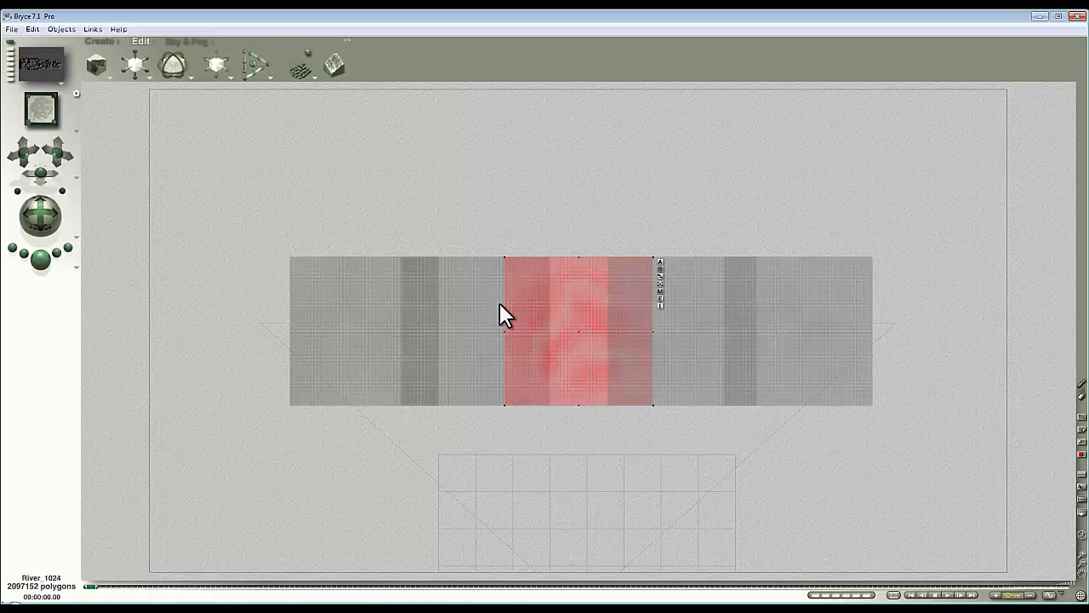
pyautogui.keyDown('ctrl'); pyautogui.click(502, 315); pyautogui.keyUp('ctrl')
pyautogui.click(510, 332)
pyautogui.click(556, 298)
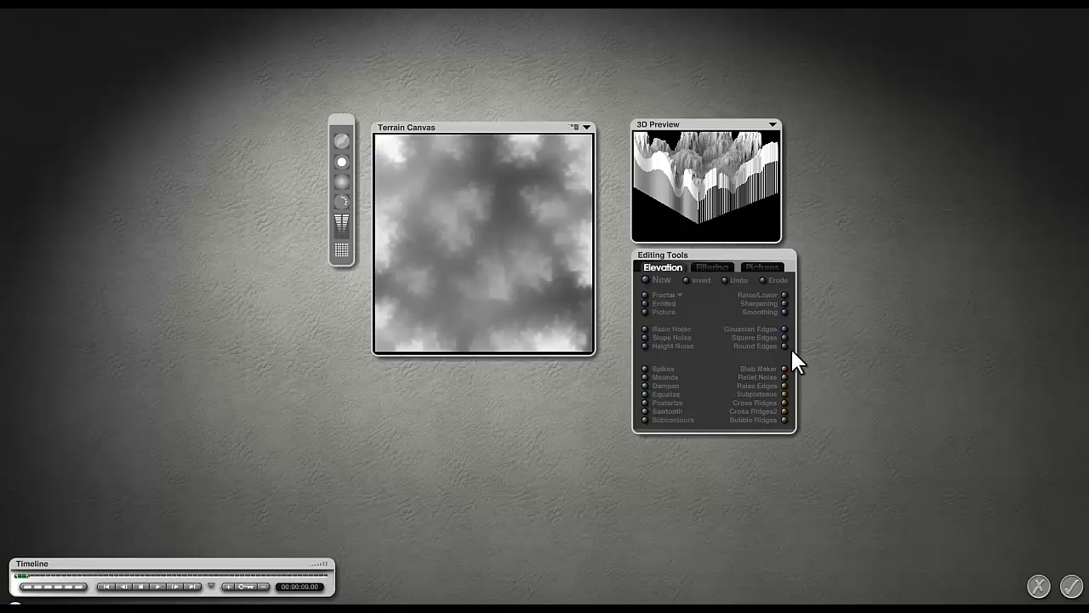
pyautogui.click(784, 345)
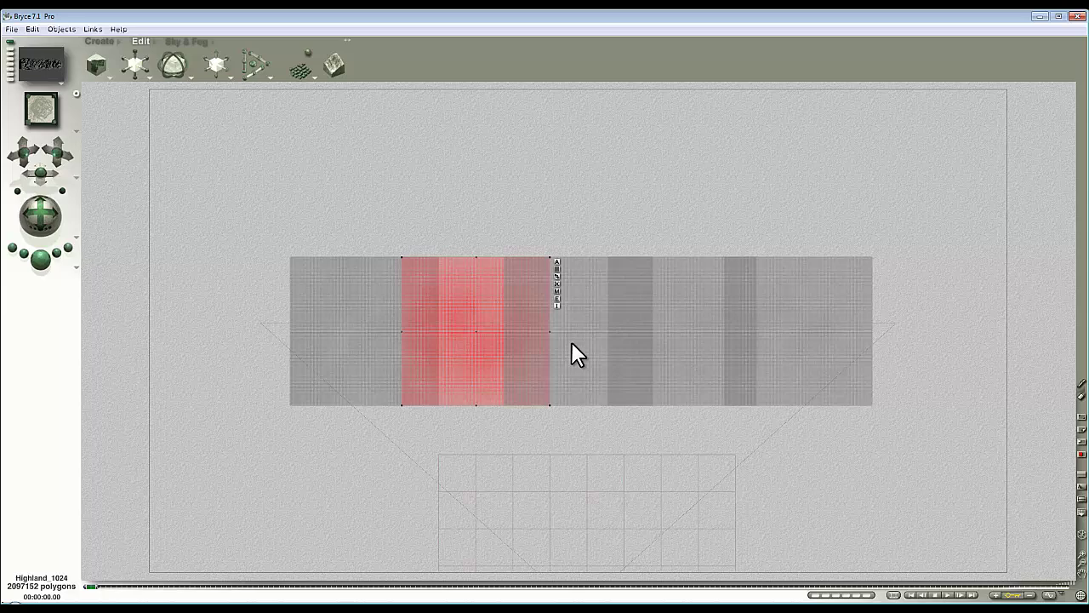
# Step: Select the last terrain tile and round its edges
pyautogui.click(387, 283)
pyautogui.click(409, 317)
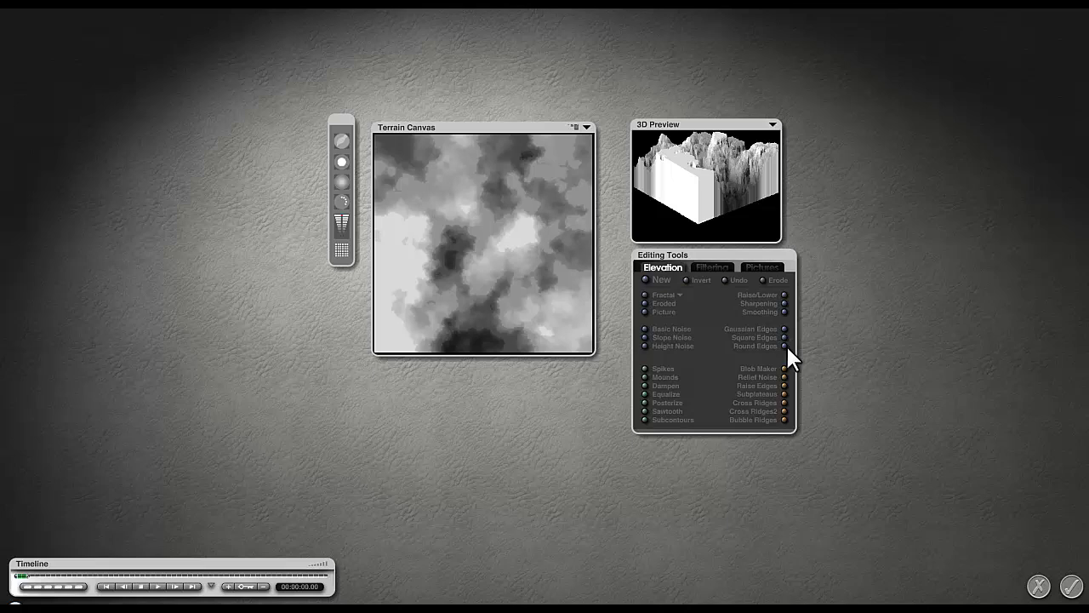
pyautogui.click(785, 346)
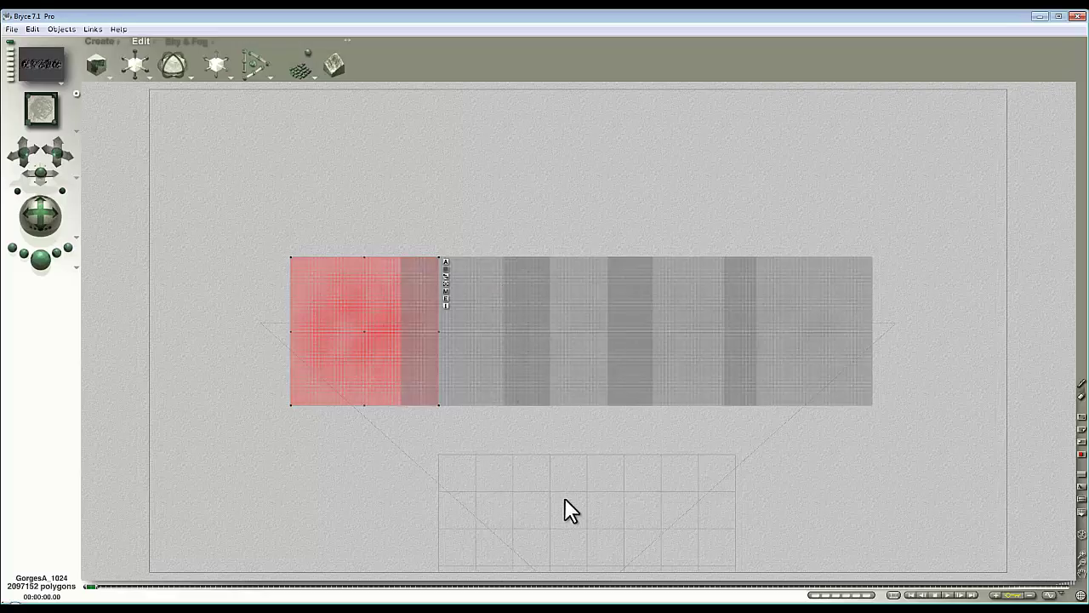
# Step: Nudge the terrain tiles into a tighter, staggered overlapping row
pyautogui.moveTo(358, 358); pyautogui.dragTo(377, 357)
pyautogui.moveTo(547, 354)
pyautogui.mouseDown()
pyautogui.moveTo(556, 344)
pyautogui.moveTo(544, 350)
pyautogui.mouseUp()
pyautogui.moveTo(673, 370); pyautogui.dragTo(669, 362)
pyautogui.moveTo(803, 360); pyautogui.dragTo(786, 352)
pyautogui.moveTo(843, 372); pyautogui.dragTo(846, 394)
# Step: Select all tiles plus the ground and browse the second HR terrains material category
pyautogui.moveTo(914, 352); pyautogui.dragTo(221, 234)
pyautogui.keyDown('ctrl'); pyautogui.click(518, 496); pyautogui.keyUp('ctrl')
pyautogui.click(542, 500)
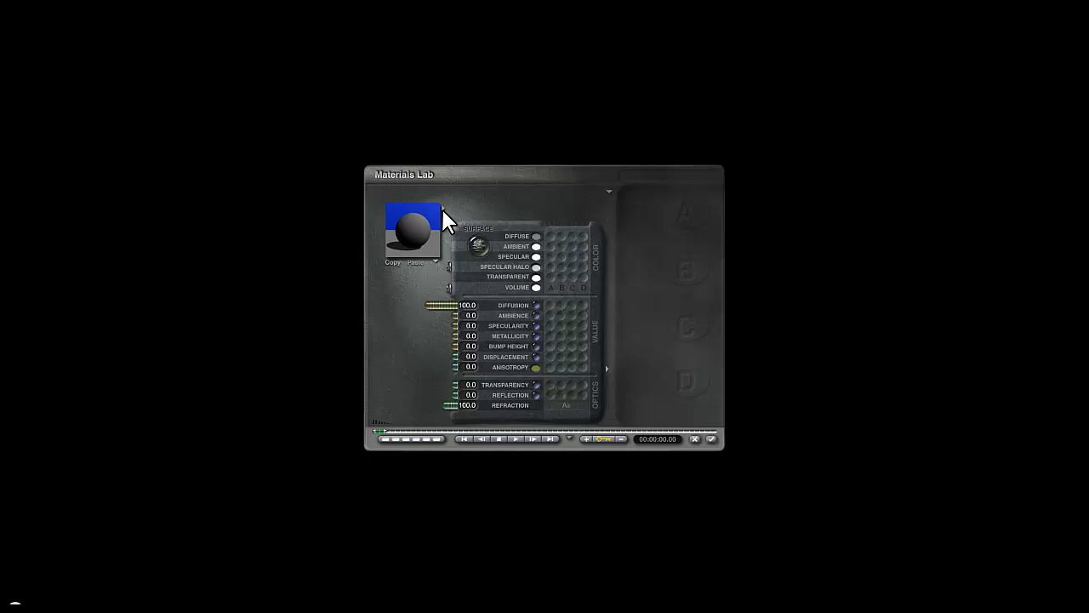
pyautogui.click(441, 208)
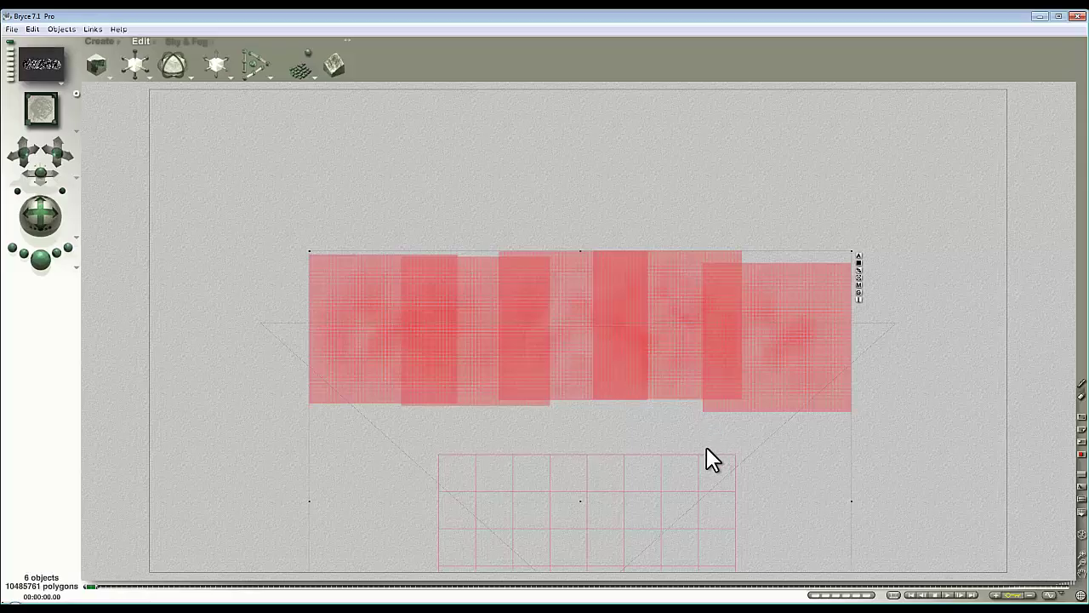
# Step: Test-render the glacier material, then group the terrain tiles in Top view
pyautogui.click(41, 260)
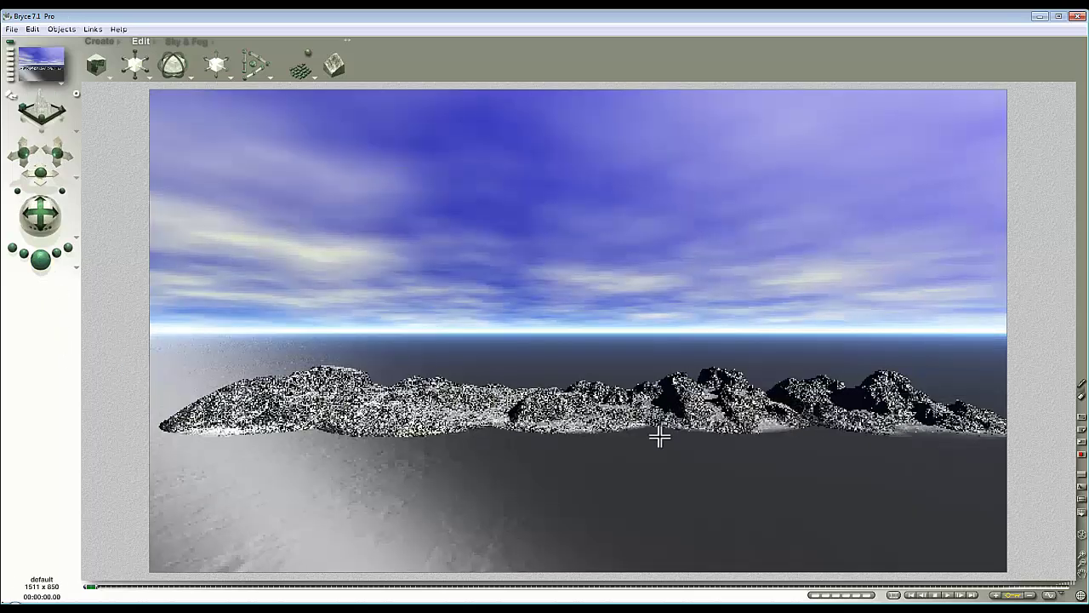
pyautogui.click(585, 417)
pyautogui.click(1075, 549)
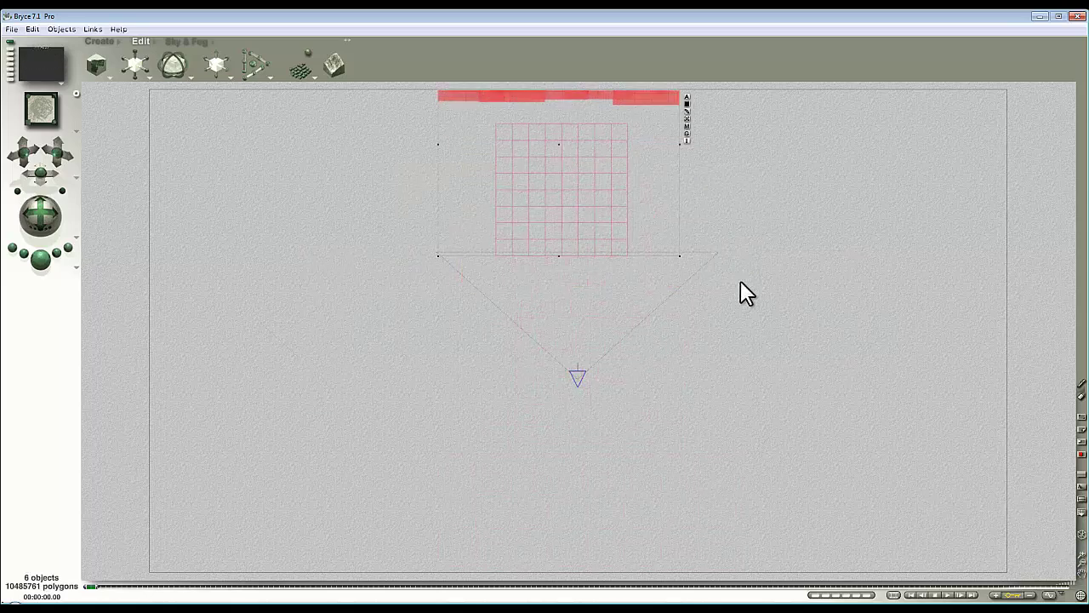
pyautogui.click(687, 133)
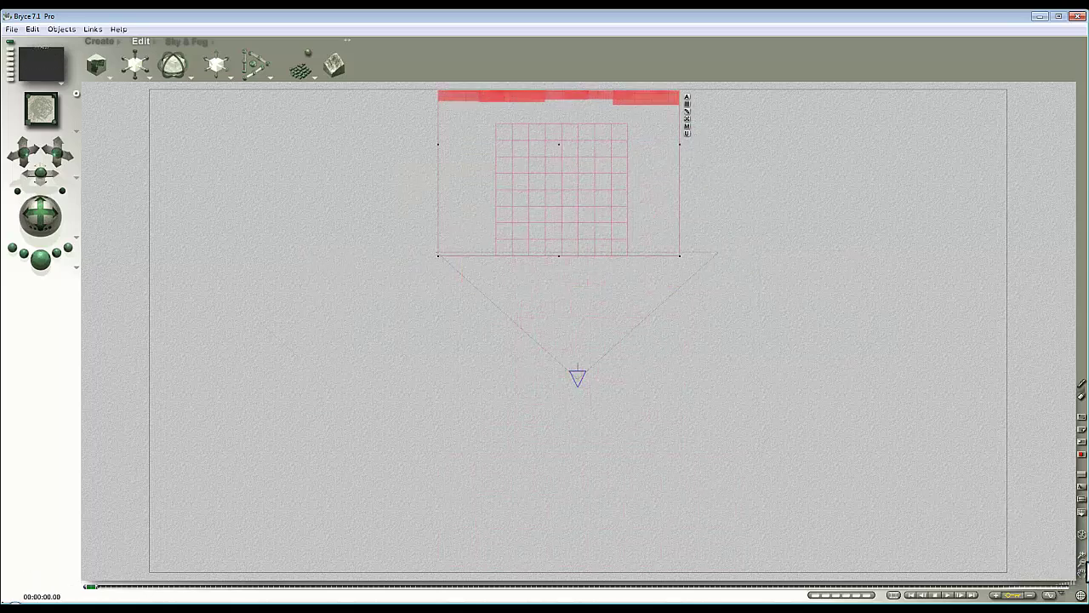
# Step: Move the terrain group far back from the camera and ungroup it
pyautogui.click(1082, 566)
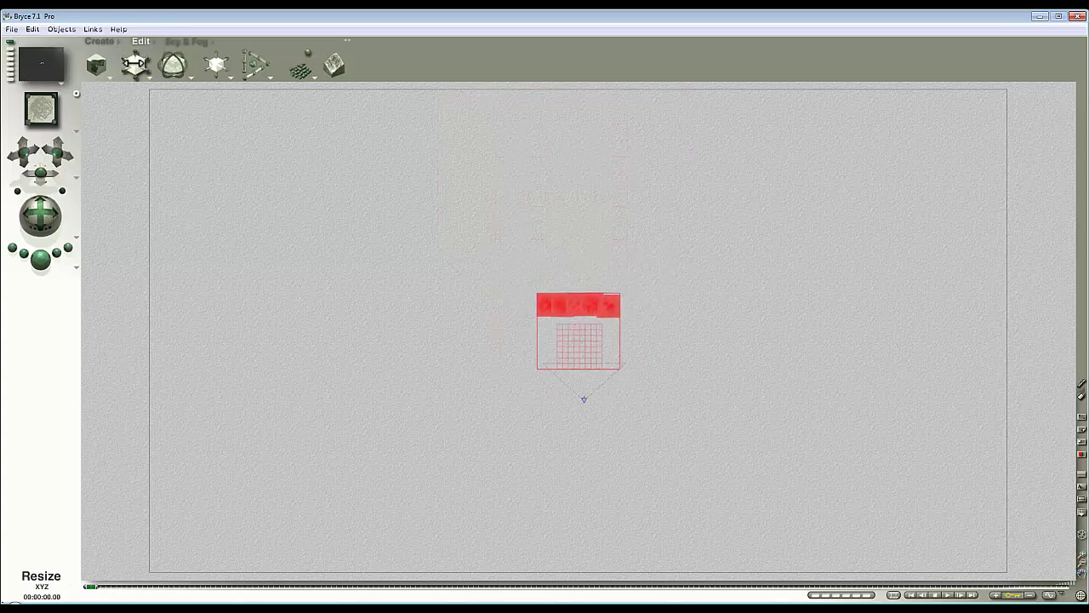
pyautogui.hotkey('ctrl', '+')
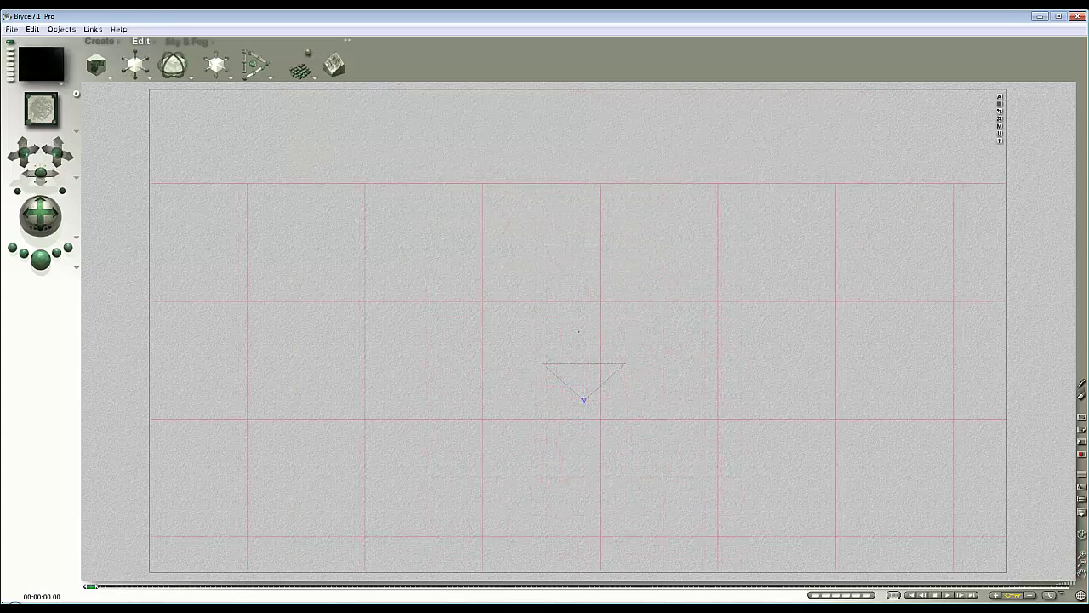
pyautogui.click(1080, 557)
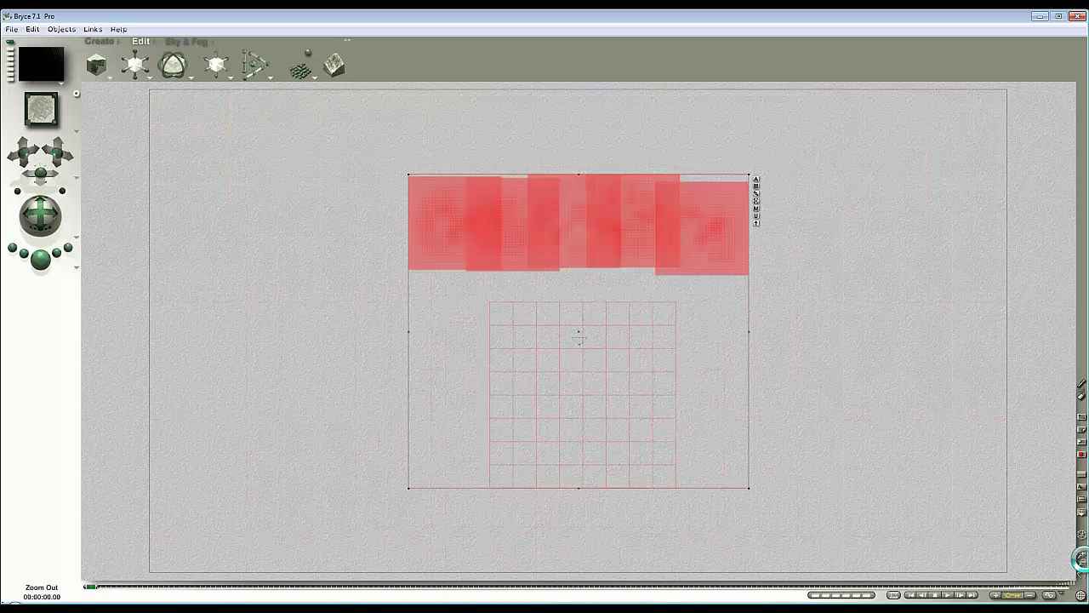
pyautogui.moveTo(607, 425); pyautogui.dragTo(607, 267)
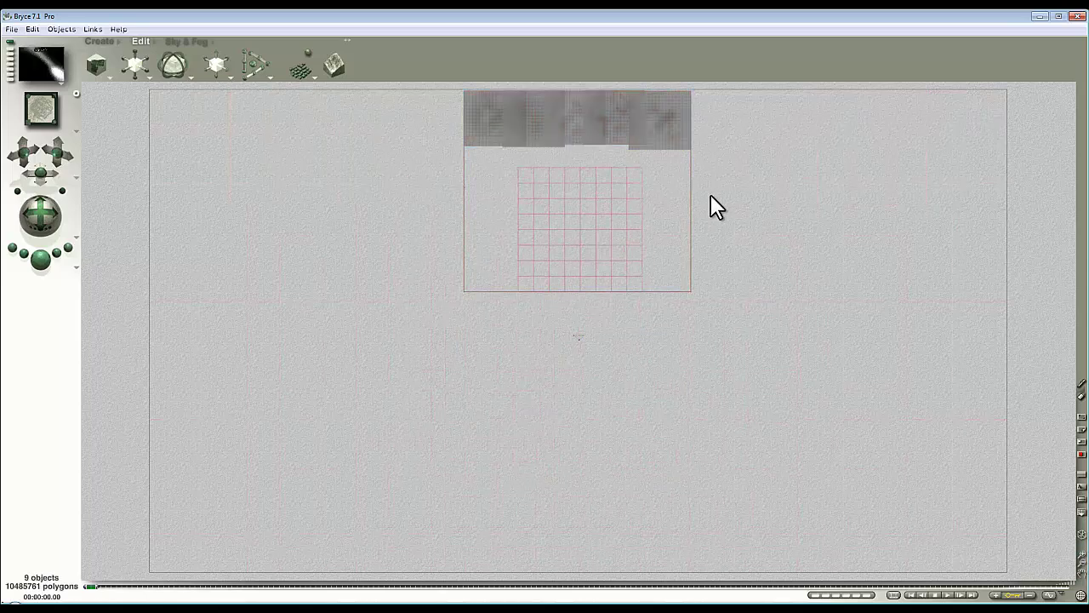
pyautogui.moveTo(802, 273); pyautogui.dragTo(442, 119)
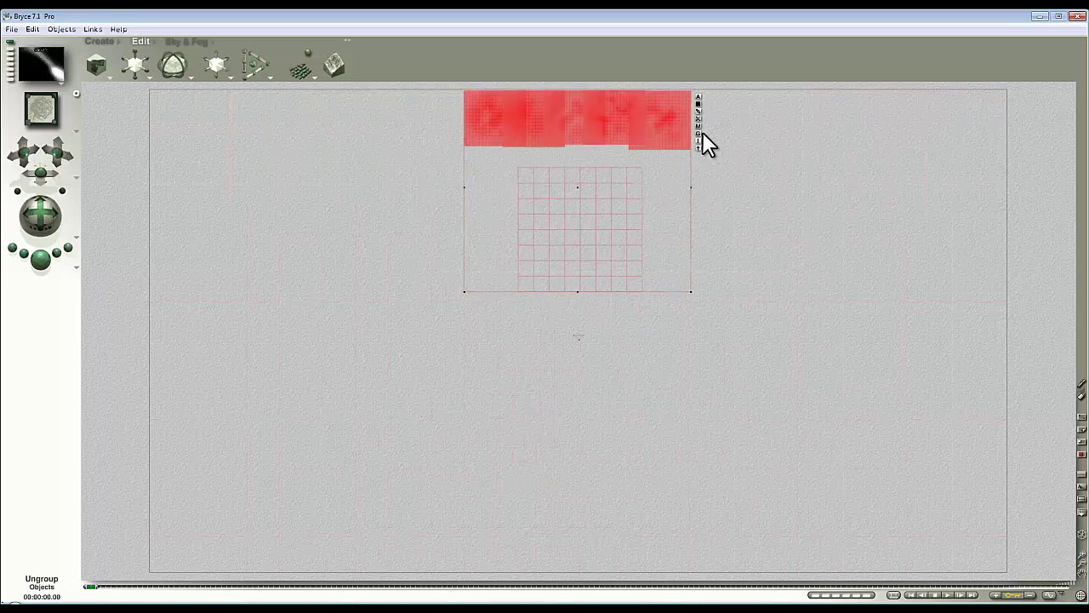
pyautogui.click(696, 148)
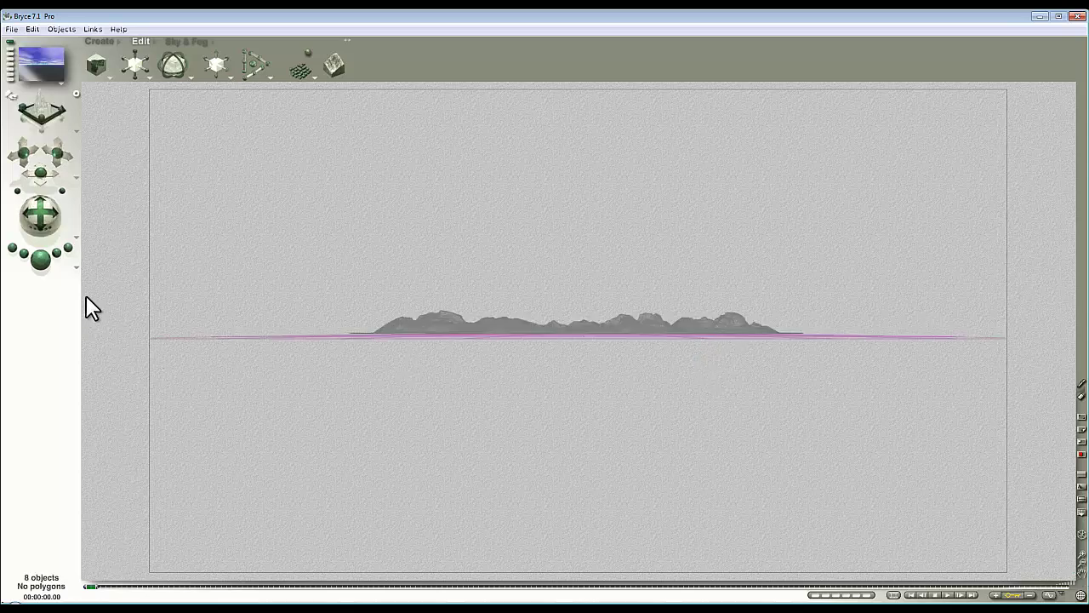
# Step: Apply a Sky & Fog preset with blue sky, mountain backdrop and haze
pyautogui.click(40, 258)
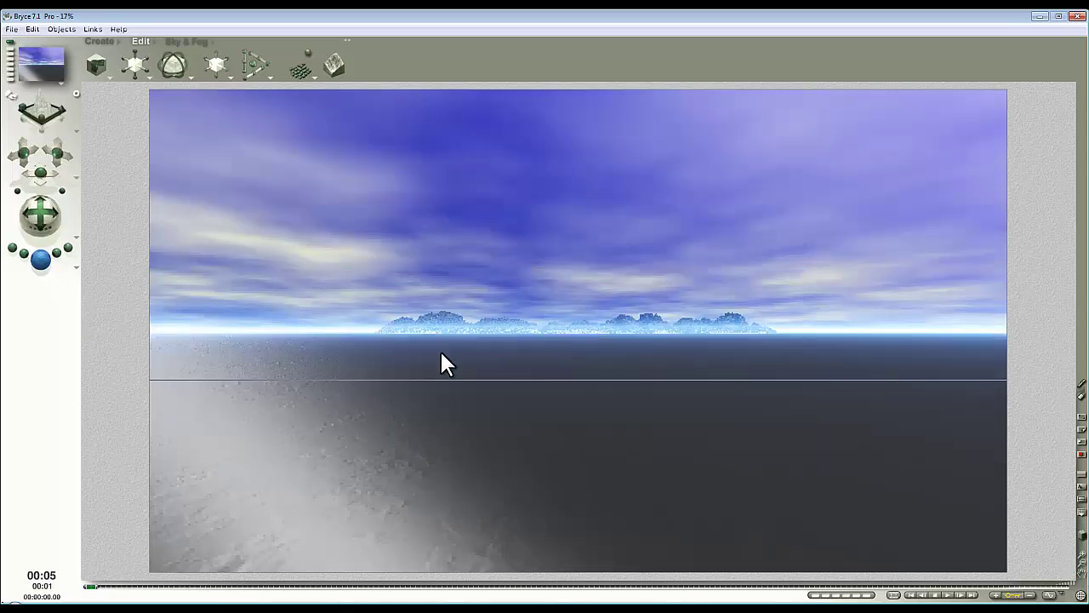
pyautogui.click(213, 41)
pyautogui.click(648, 311)
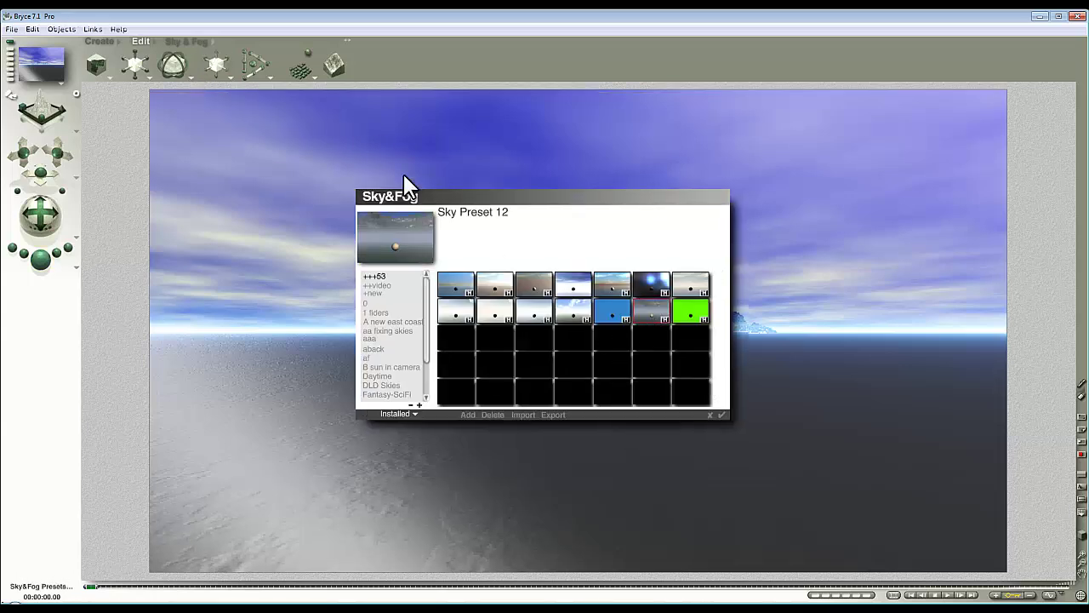
pyautogui.click(721, 414)
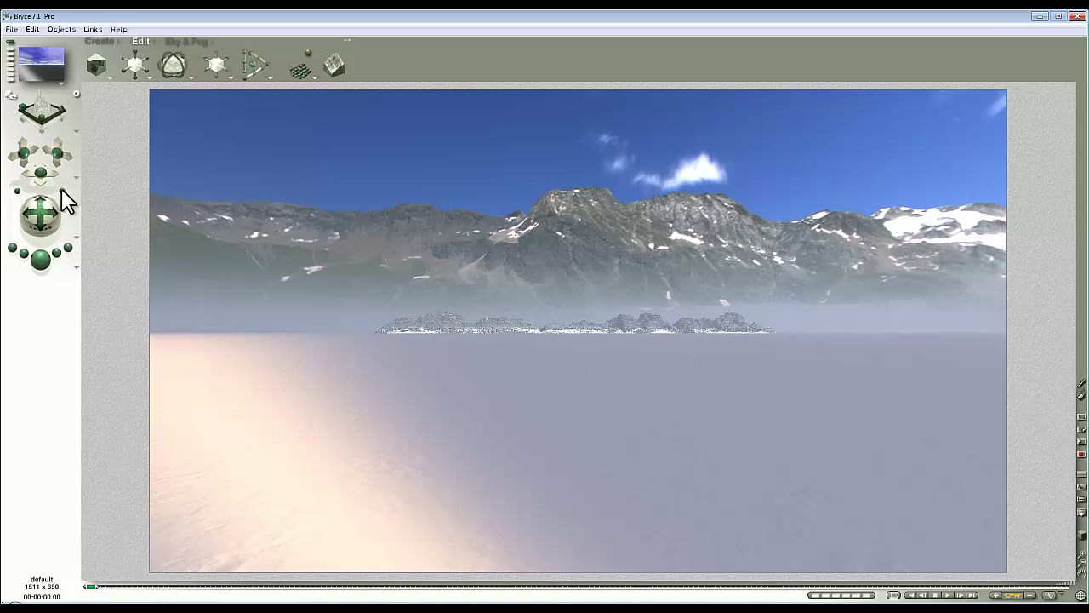
# Step: Move the camera closer to the snowy range and test-render the framing
pyautogui.moveTo(61, 191); pyautogui.dragTo(61, 192)
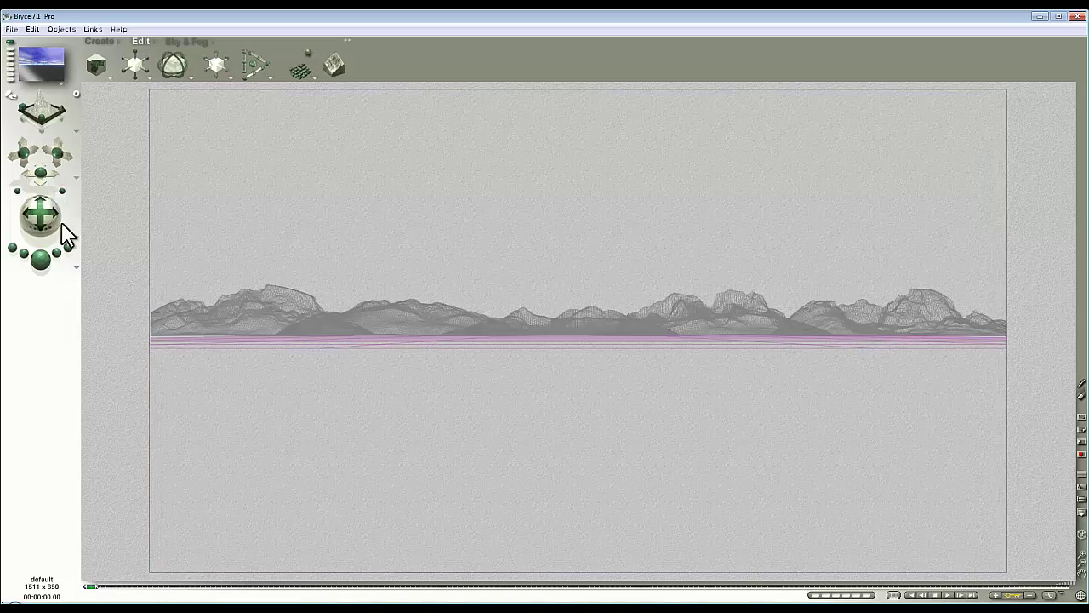
pyautogui.click(51, 260)
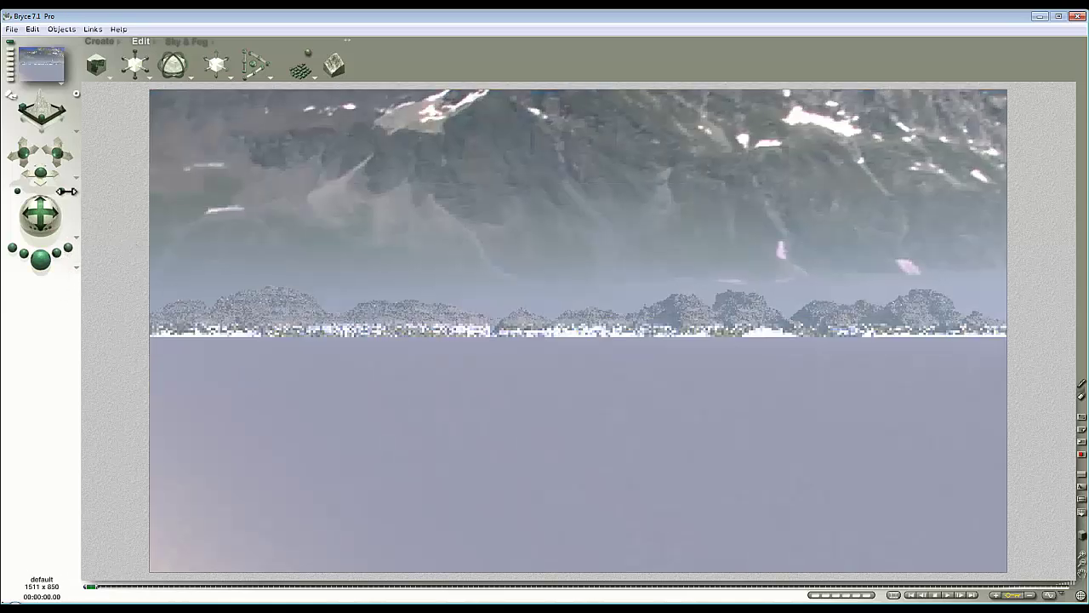
pyautogui.moveTo(66, 191); pyautogui.dragTo(68, 187)
# Step: Add Plane 2 at the scene centre from Top view, then return to Camera view
pyautogui.press('3')
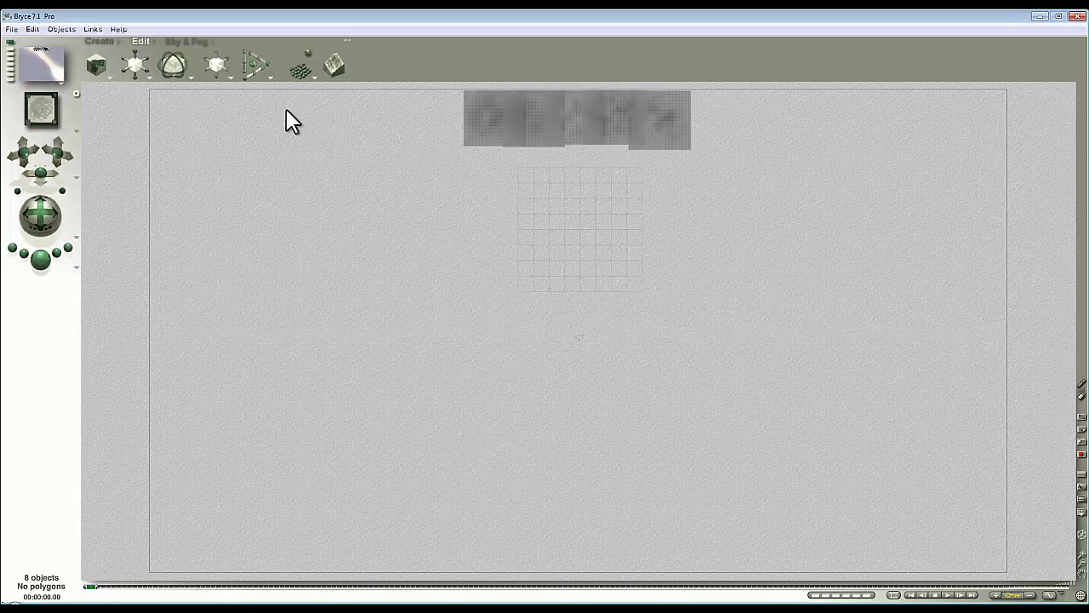
pyautogui.click(99, 42)
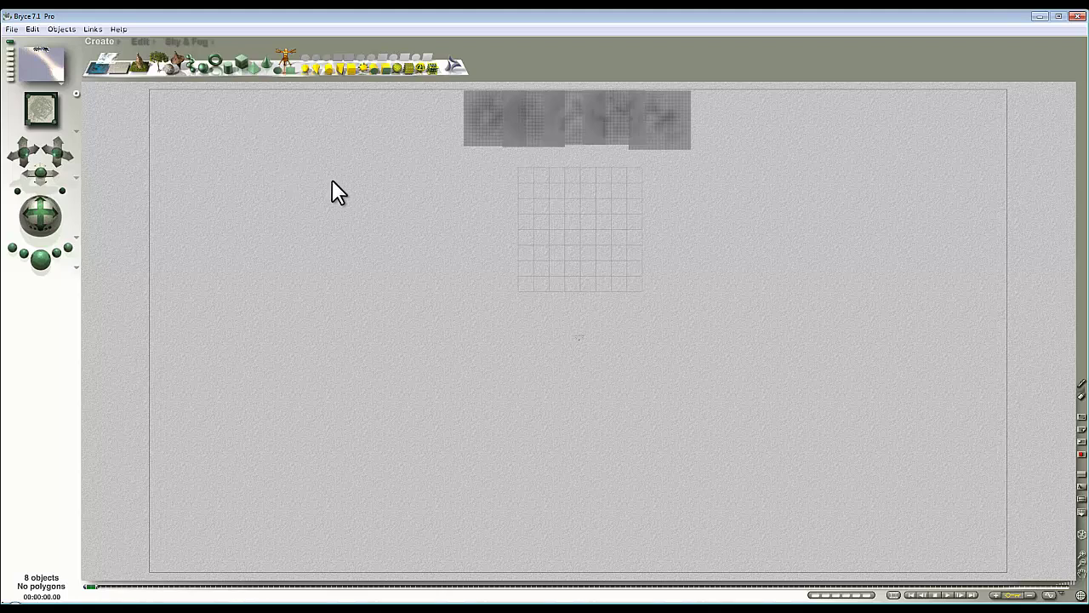
pyautogui.click(124, 70)
pyautogui.click(141, 40)
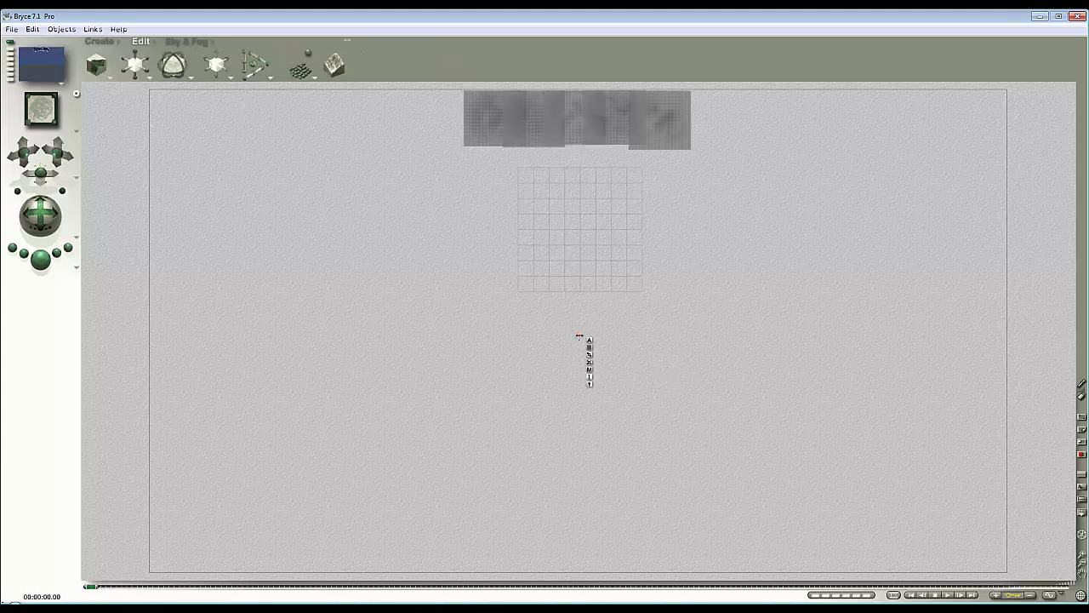
pyautogui.click(1079, 548)
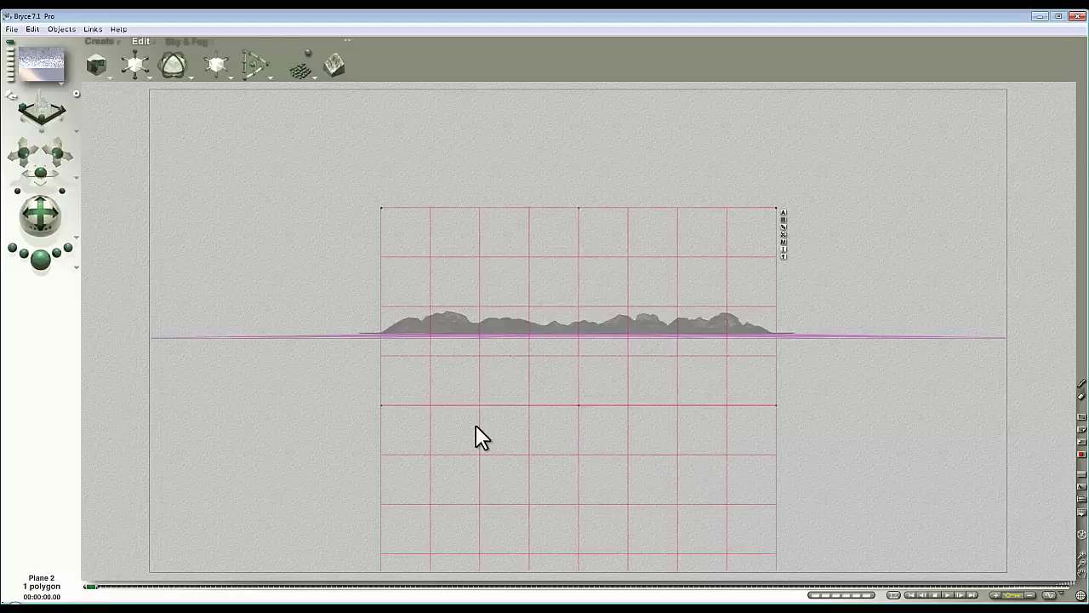
# Step: Widen the field of view and pull the camera back across the ground, test-rendering
pyautogui.hotkey('ctrl', 'r')
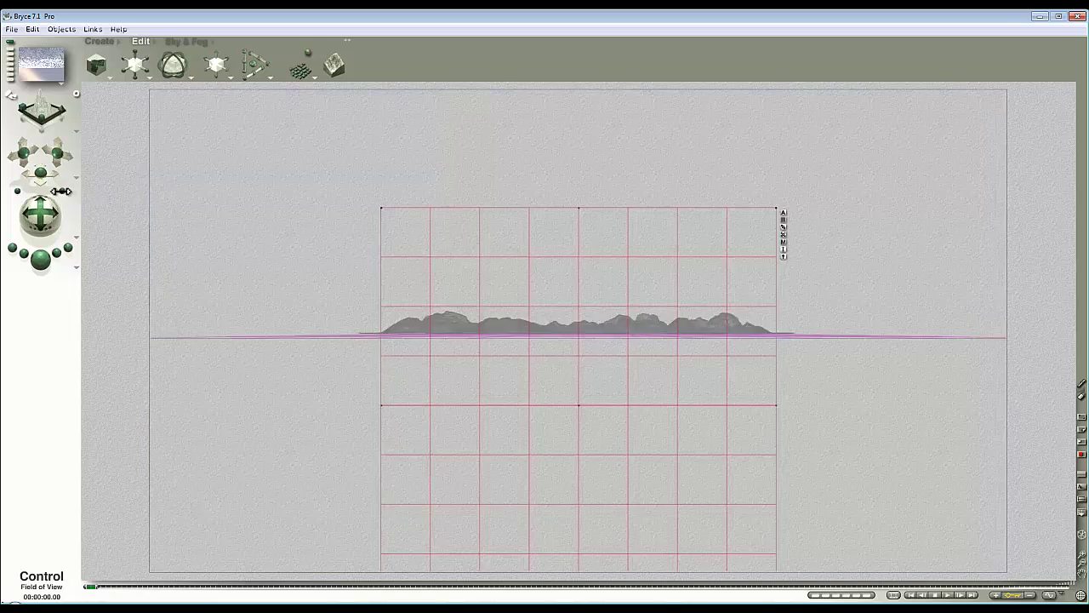
pyautogui.moveTo(61, 191); pyautogui.dragTo(61, 191)
pyautogui.click(42, 260)
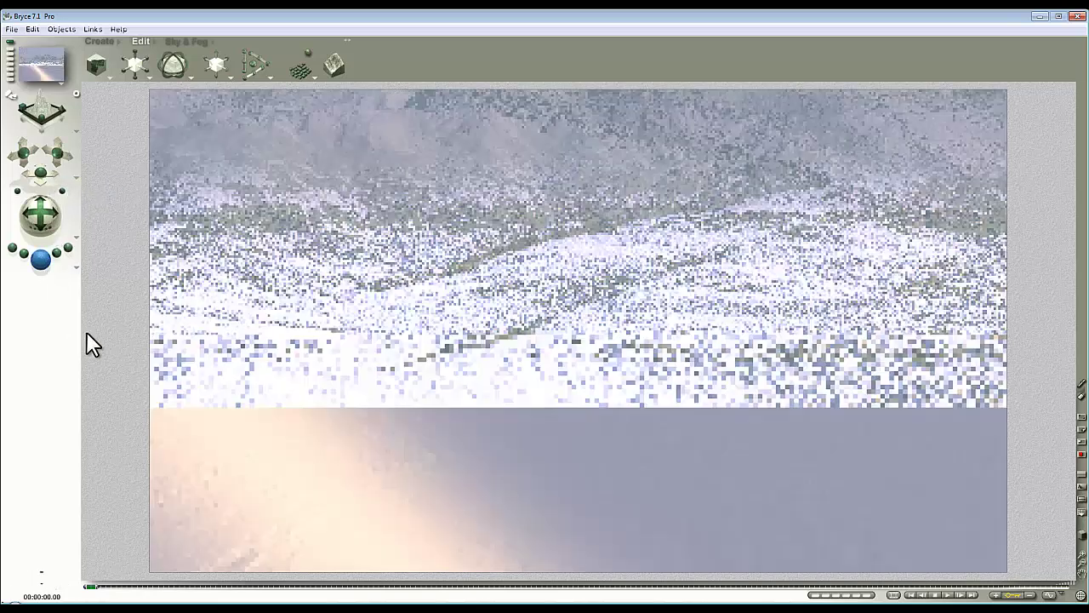
pyautogui.click(78, 194)
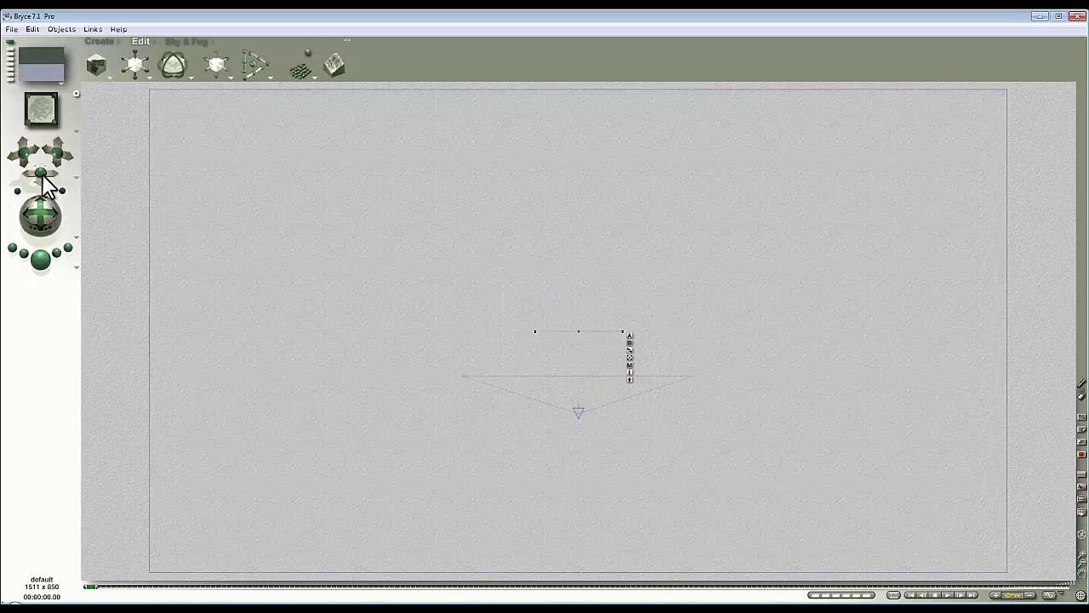
pyautogui.click(535, 375)
pyautogui.click(595, 331)
pyautogui.click(1080, 561)
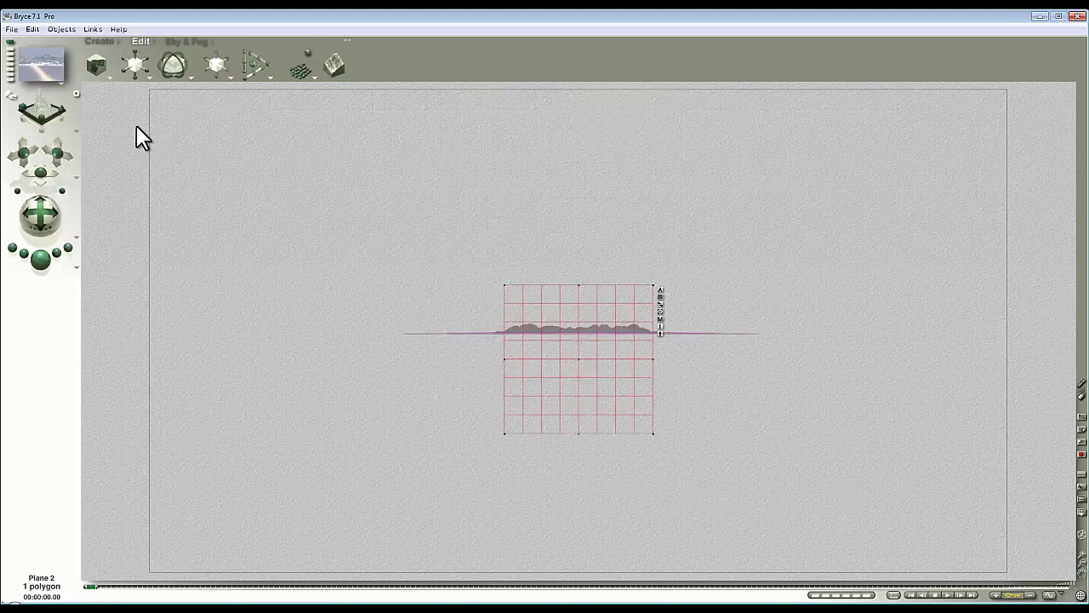
pyautogui.moveTo(39, 175); pyautogui.dragTo(32, 138)
pyautogui.click(41, 260)
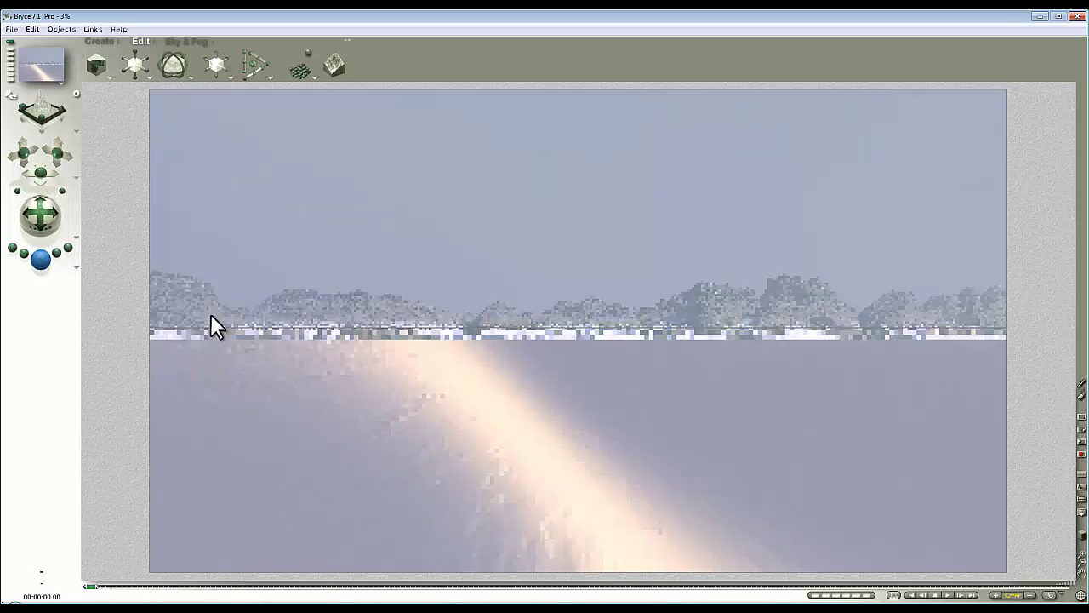
# Step: Fine-tune the camera position and field of view until the ridge spans the horizon
pyautogui.click(41, 174)
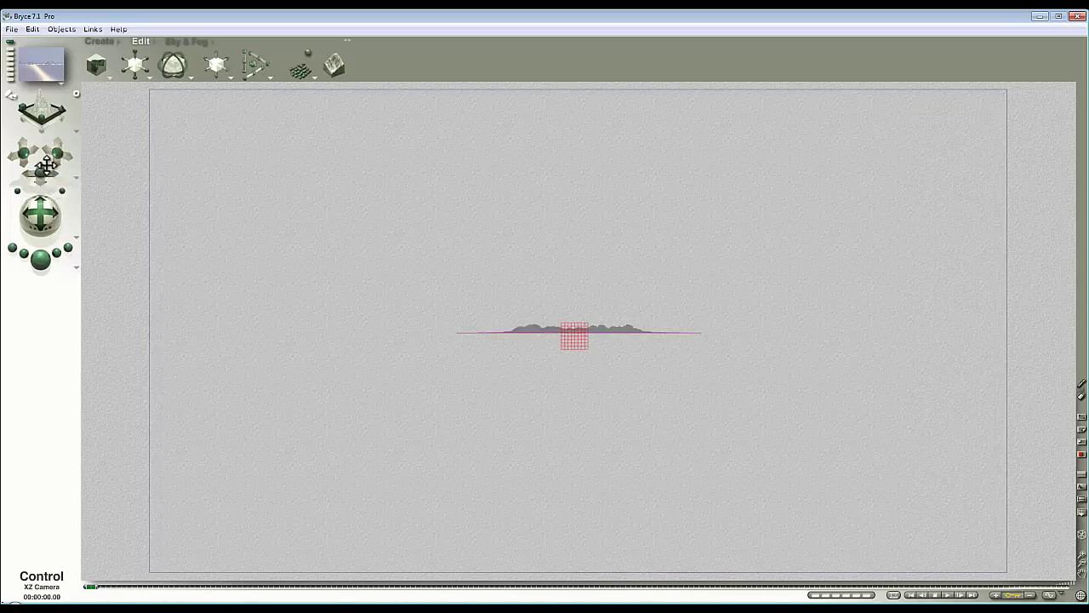
pyautogui.moveTo(41, 174); pyautogui.dragTo(41, 168)
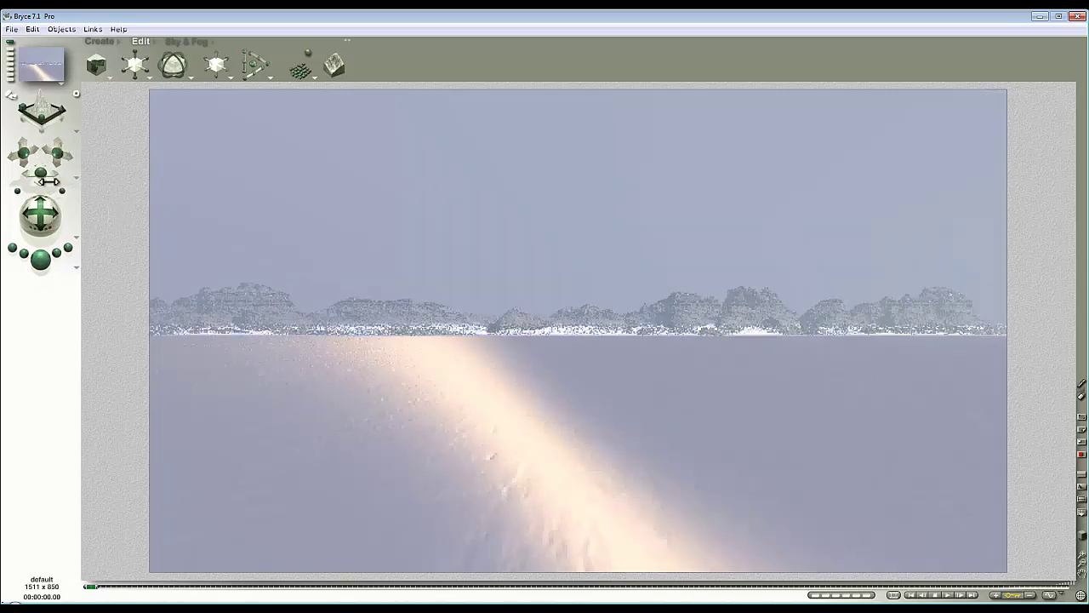
pyautogui.moveTo(41, 177); pyautogui.dragTo(43, 168)
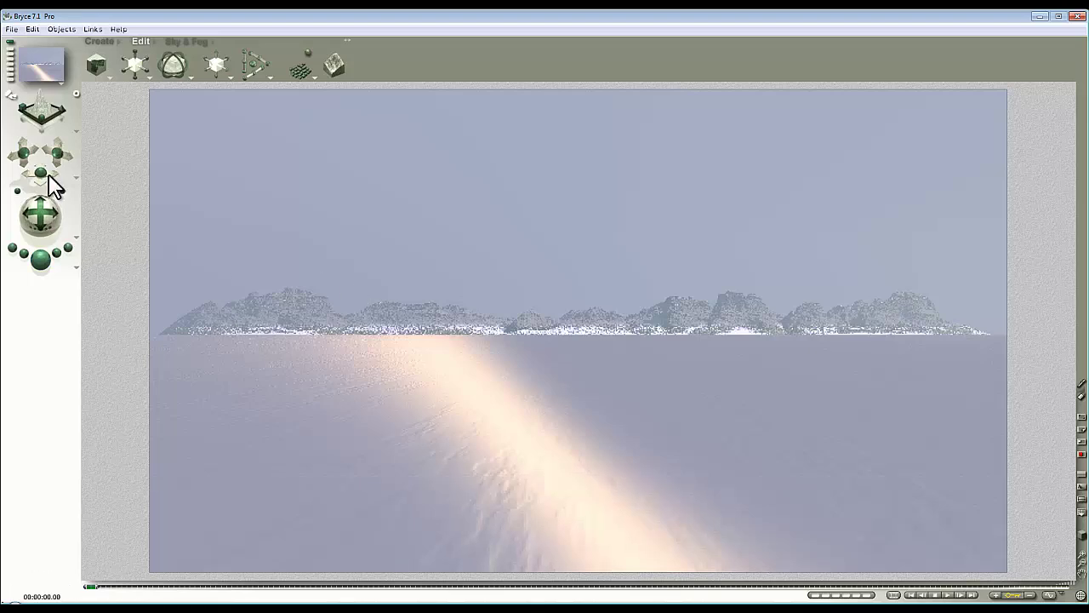
pyautogui.moveTo(48, 176); pyautogui.dragTo(41, 169)
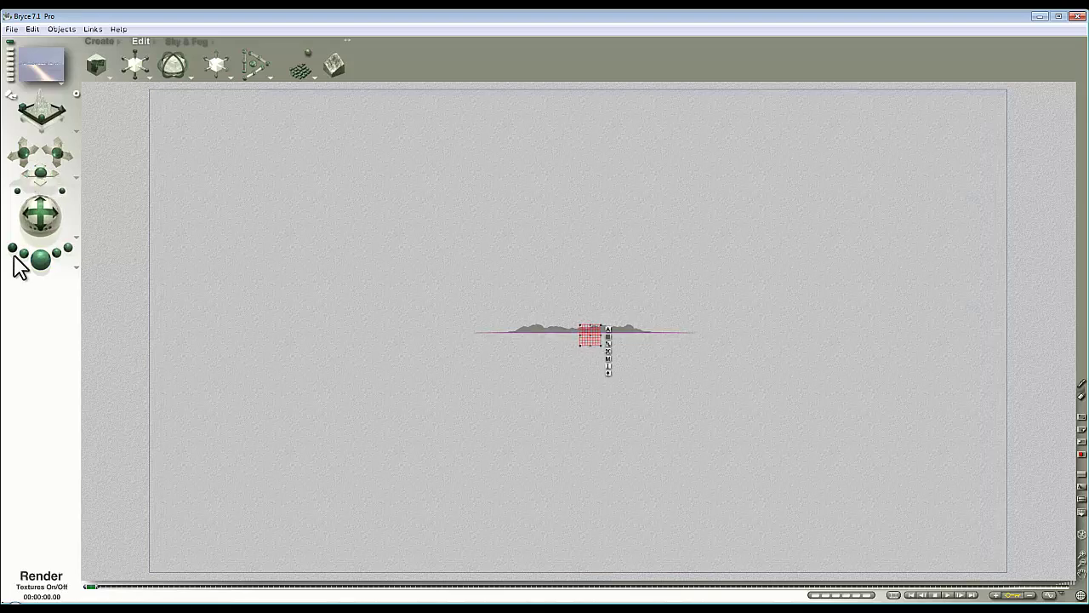
pyautogui.click(38, 264)
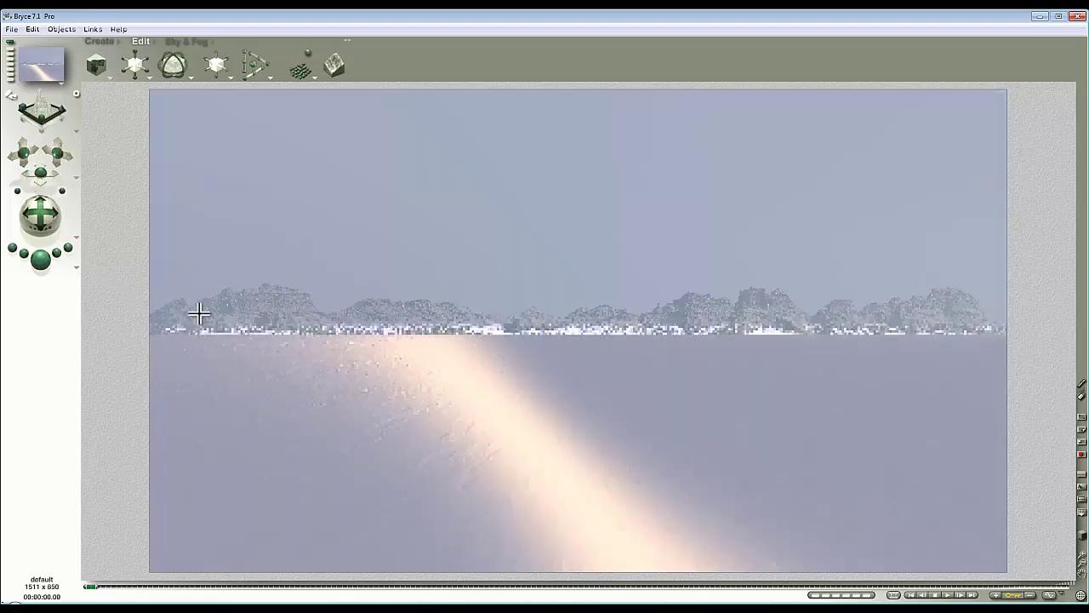
pyautogui.click(40, 174)
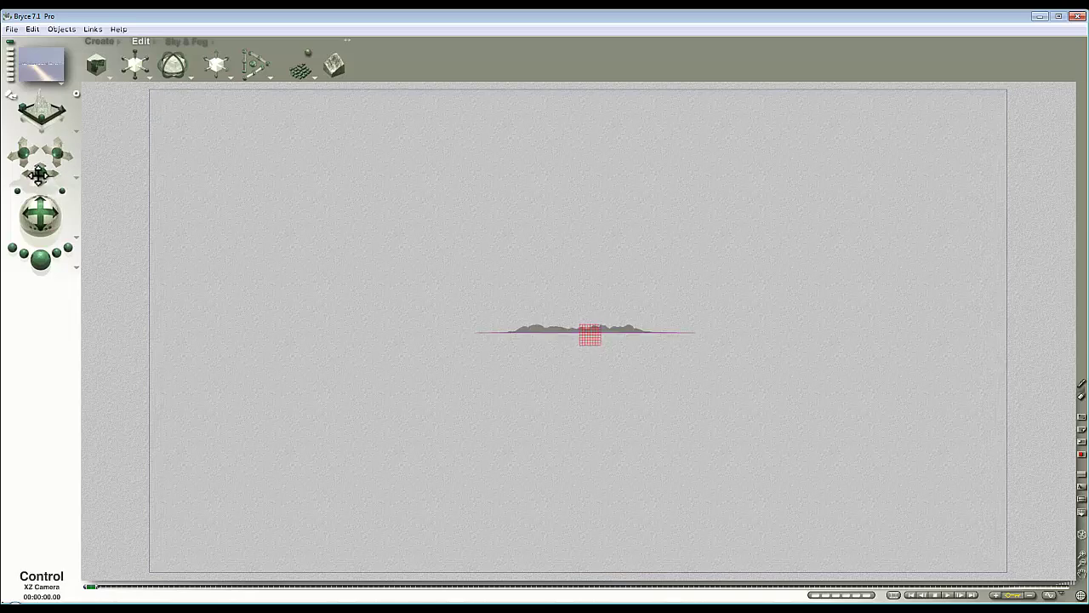
pyautogui.click(39, 259)
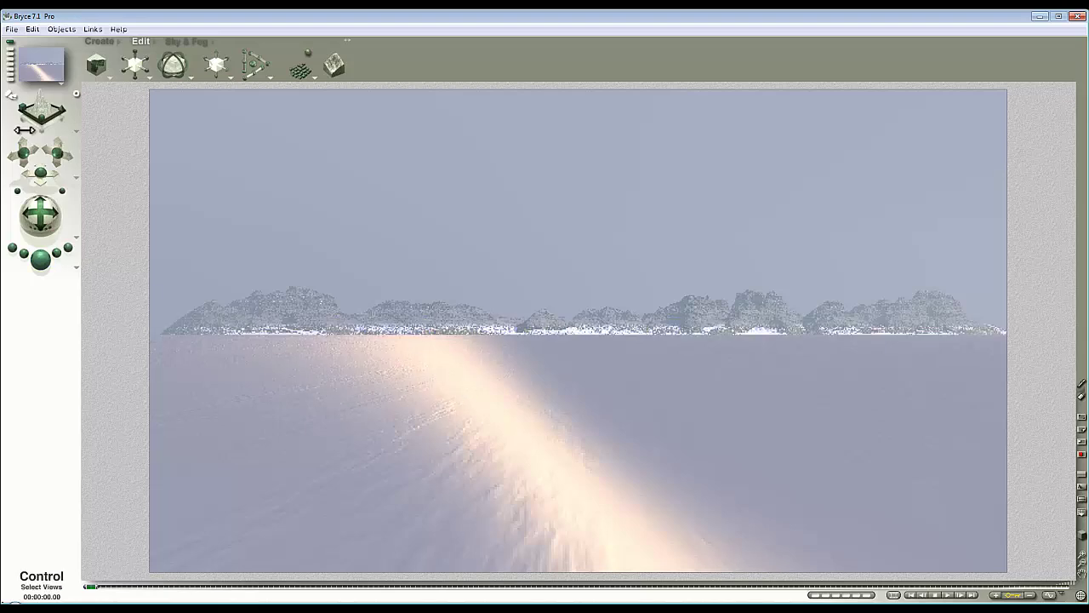
pyautogui.moveTo(40, 174)
pyautogui.mouseDown()
pyautogui.moveTo(22, 170)
pyautogui.moveTo(39, 173)
pyautogui.mouseUp()
pyautogui.click(41, 260)
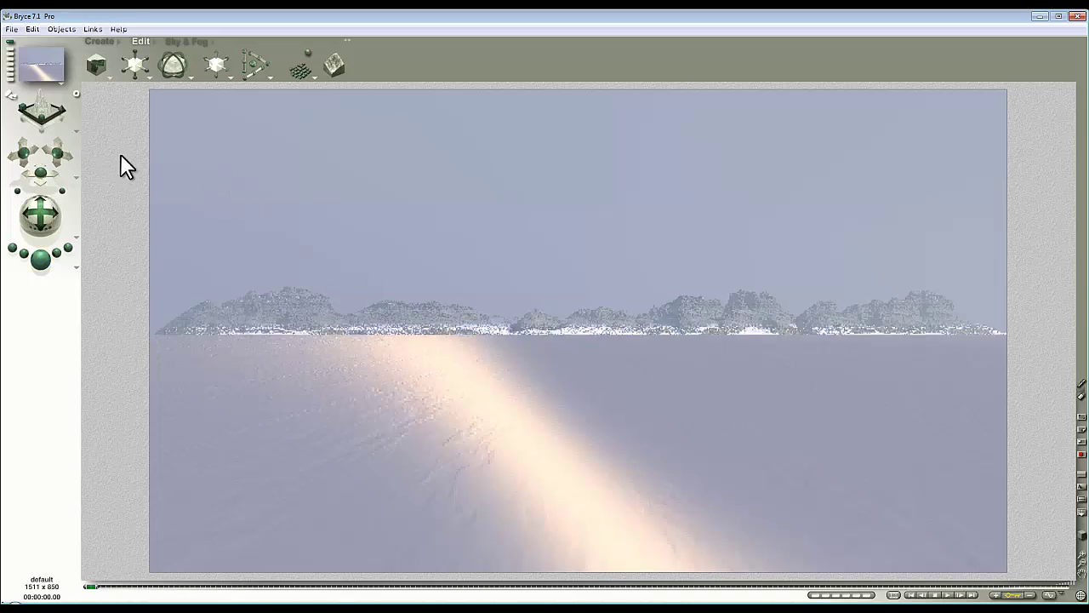
# Step: Set Document Setup to 24:3 aspect ratio, width 1750 (1750 x 219), and render
pyautogui.click(12, 29)
pyautogui.click(53, 57)
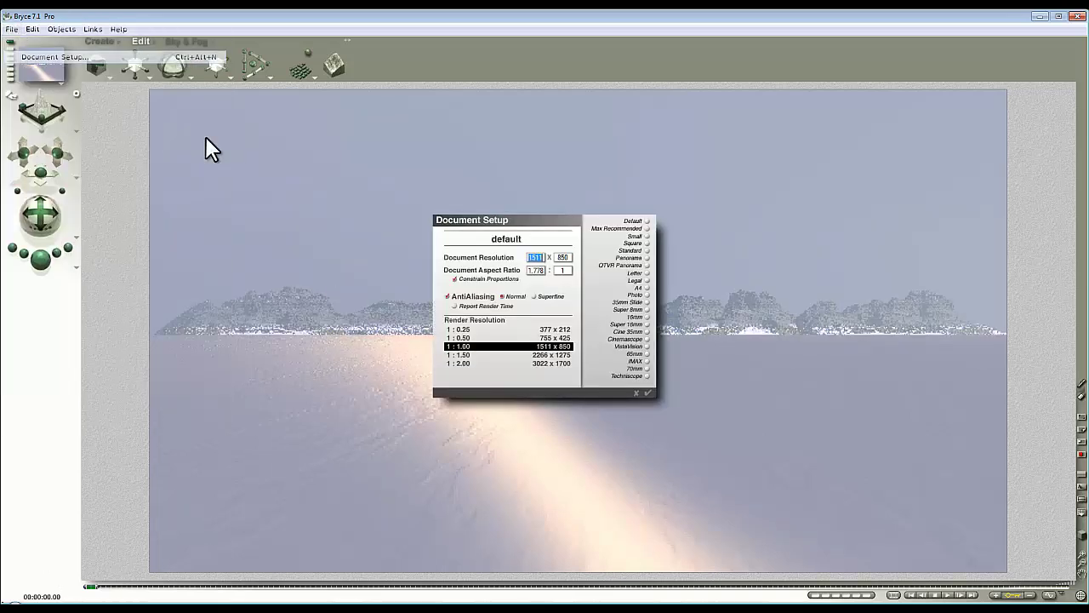
pyautogui.click(542, 270)
pyautogui.write('24')
pyautogui.click(562, 270)
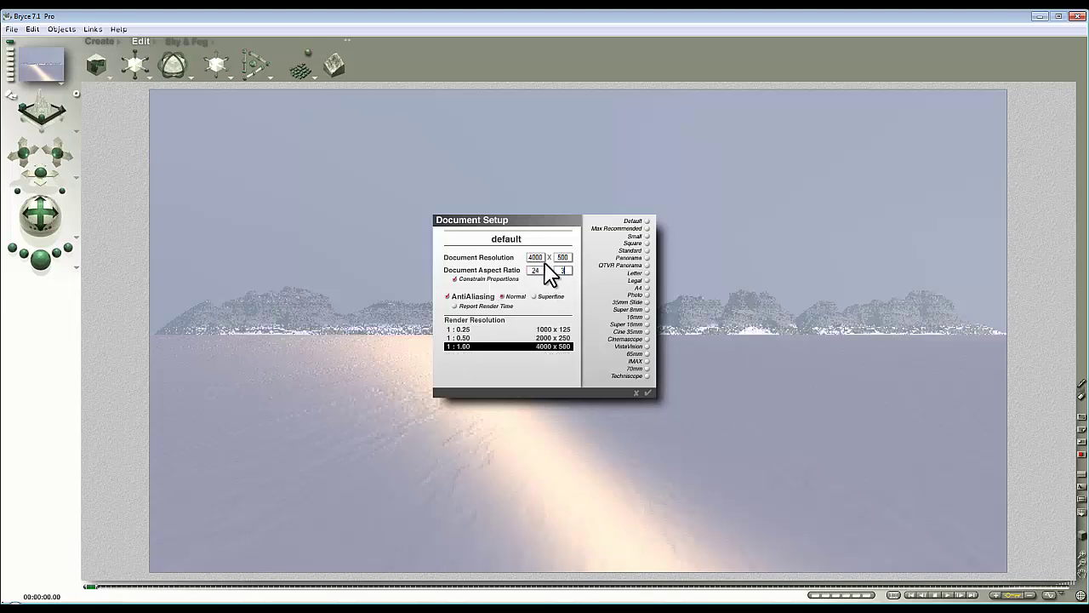
pyautogui.press('Tab')
pyautogui.write('1750')
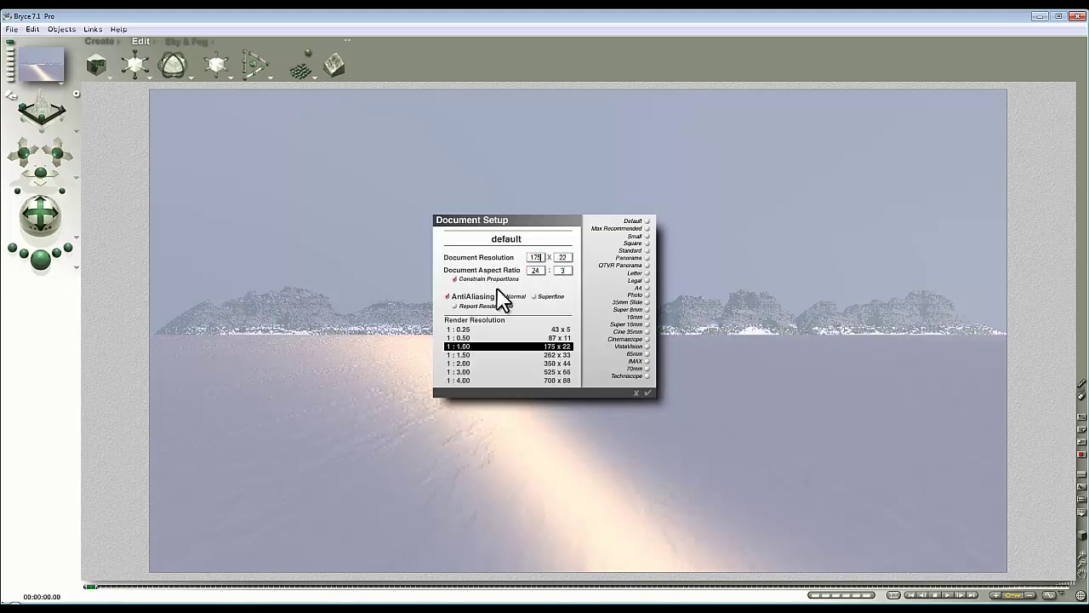
pyautogui.click(648, 393)
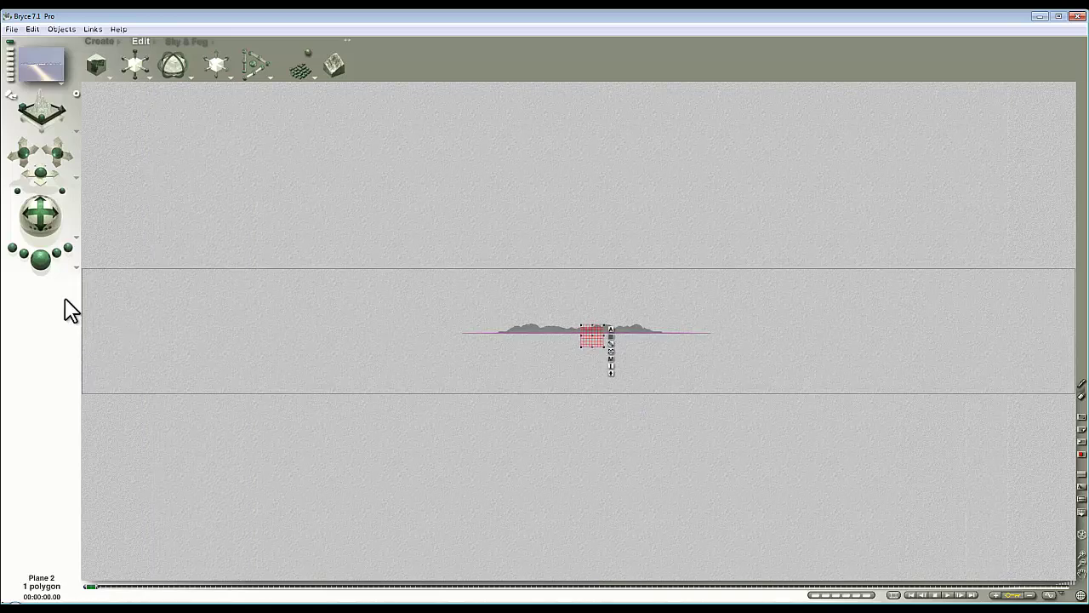
pyautogui.click(41, 258)
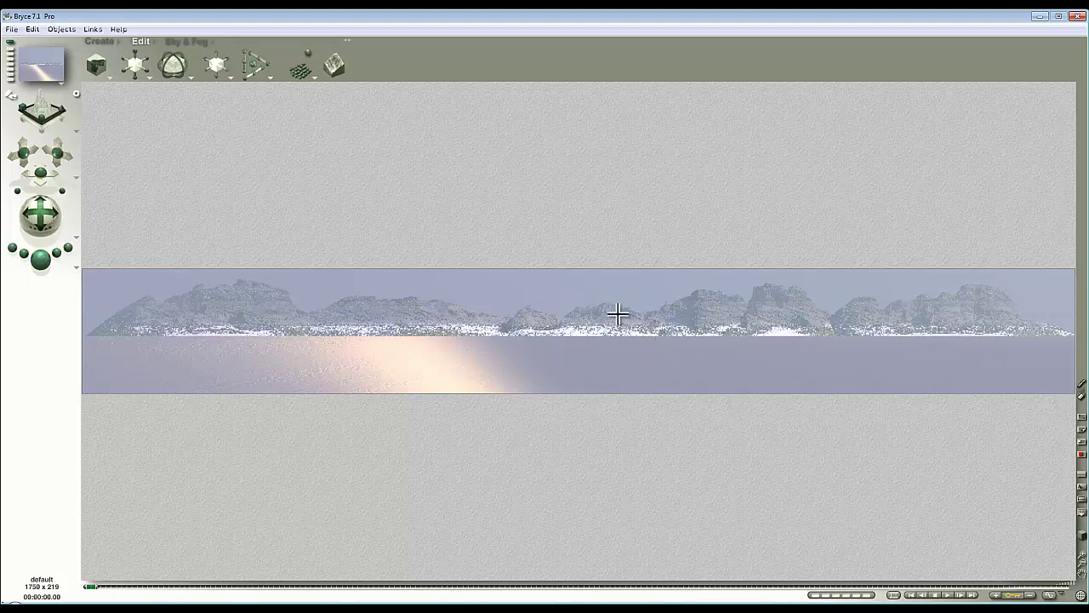
# Step: Set the camera's Pan V to 50 in its Camera & 2D Projection attributes
pyautogui.click(575, 392)
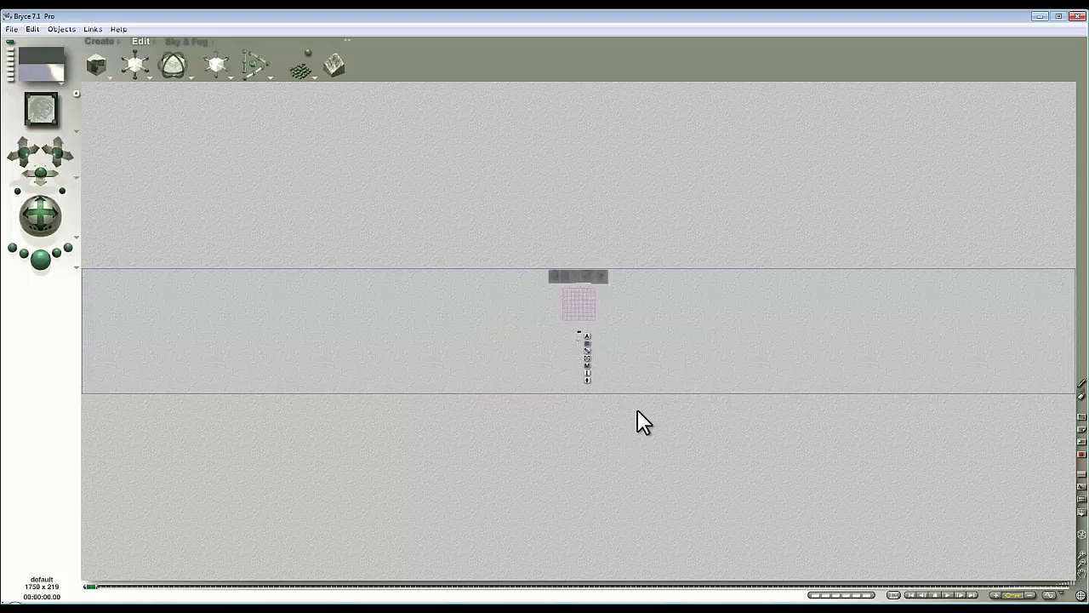
pyautogui.click(561, 340)
pyautogui.click(584, 343)
pyautogui.click(639, 496)
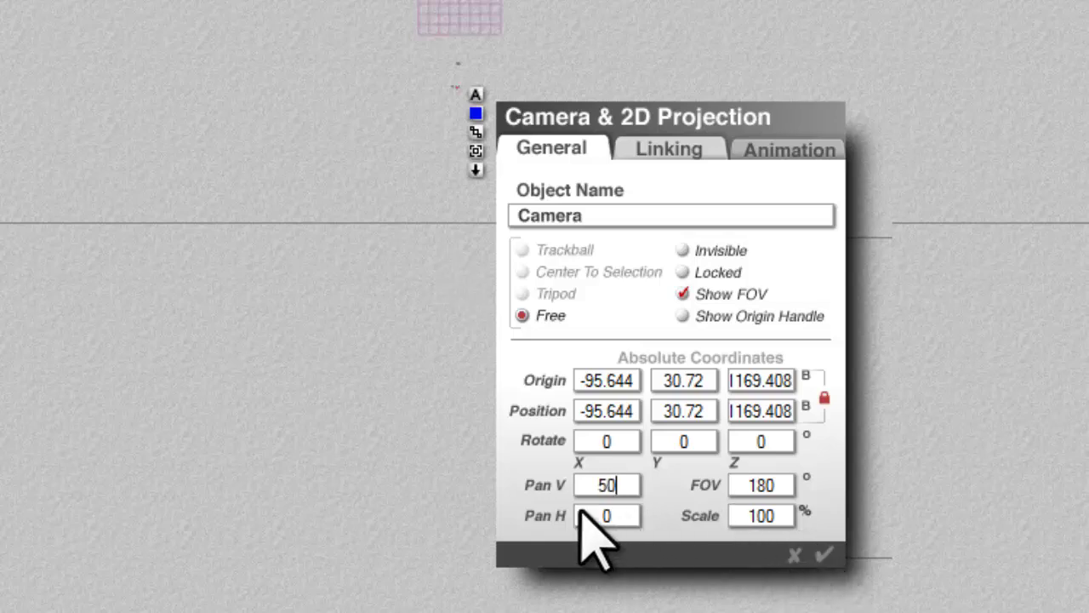
pyautogui.click(823, 555)
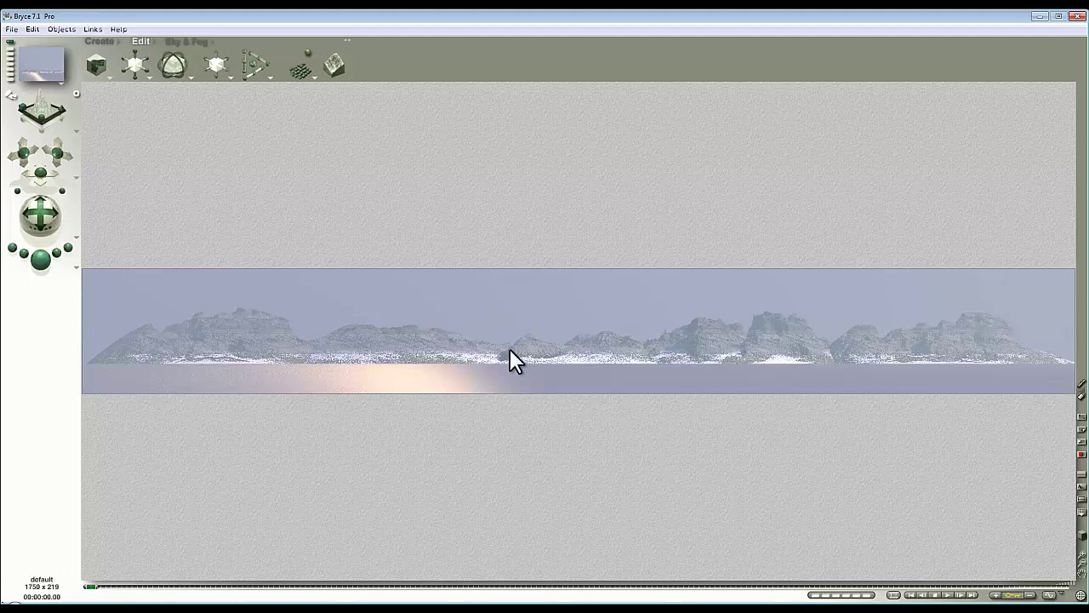
# Step: Cut the haze to 0 with the Haze thumbnail in the Sky & Fog palette
pyautogui.click(195, 40)
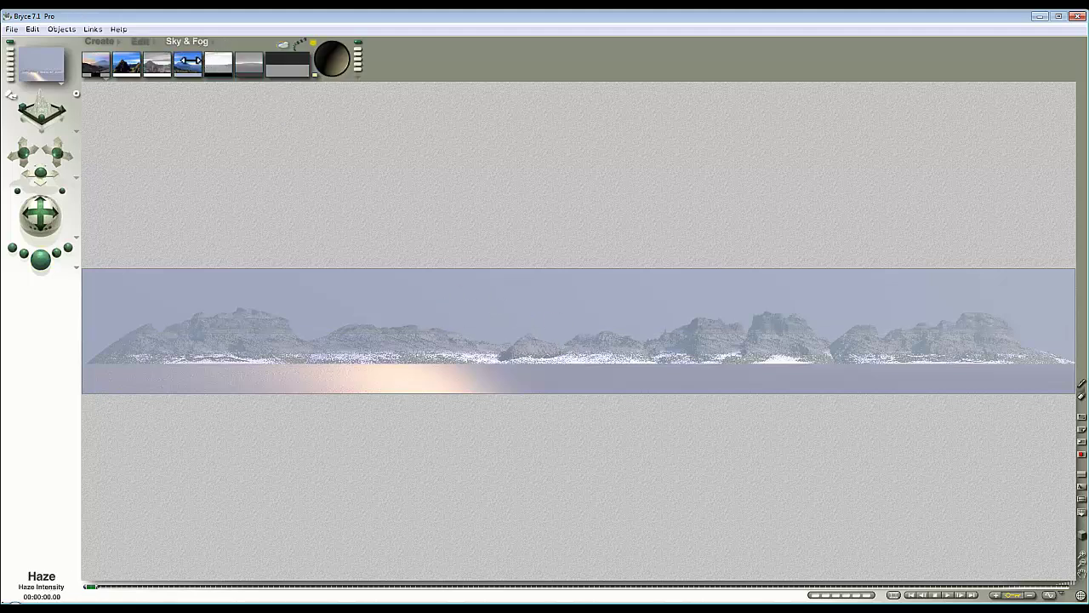
pyautogui.moveTo(187, 61); pyautogui.dragTo(182, 61)
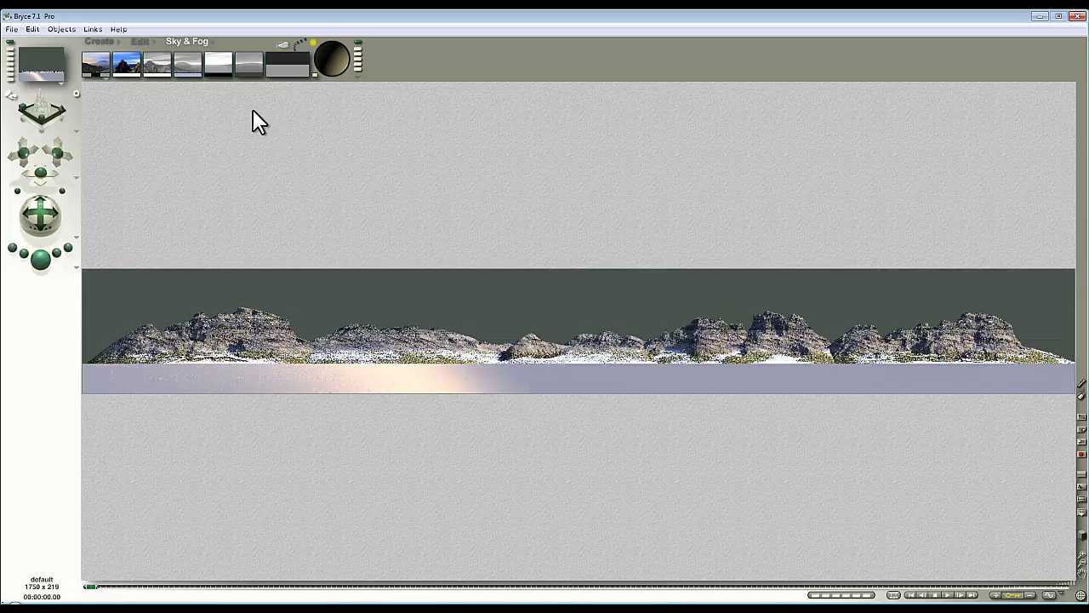
pyautogui.moveTo(191, 68); pyautogui.dragTo(216, 105)
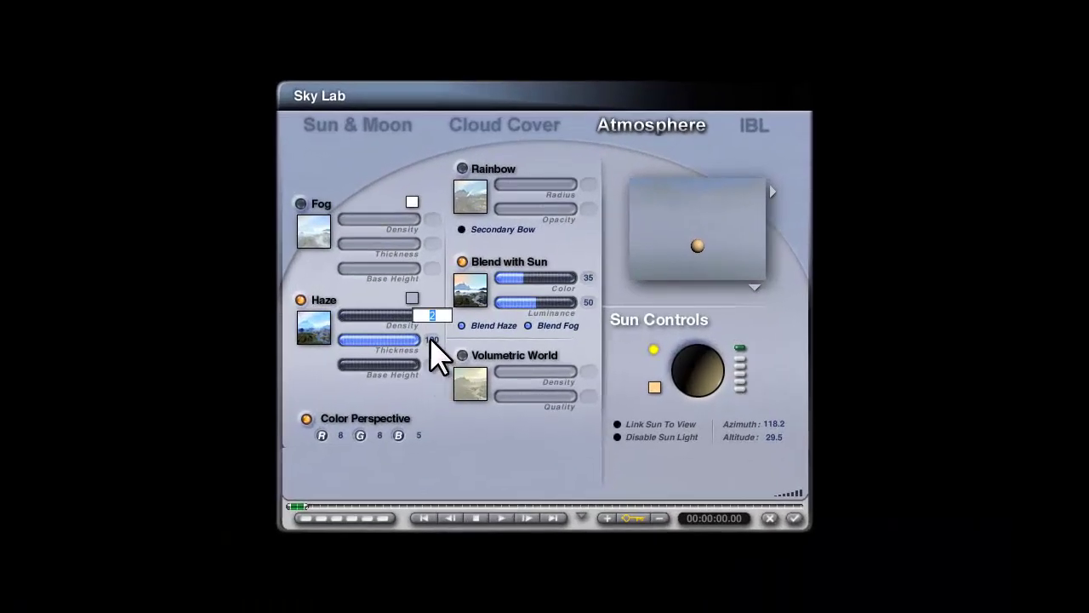
# Step: Set Haze Density to 1 and switch the preview to Render in Scene
pyautogui.write('1')
pyautogui.press('Tab')
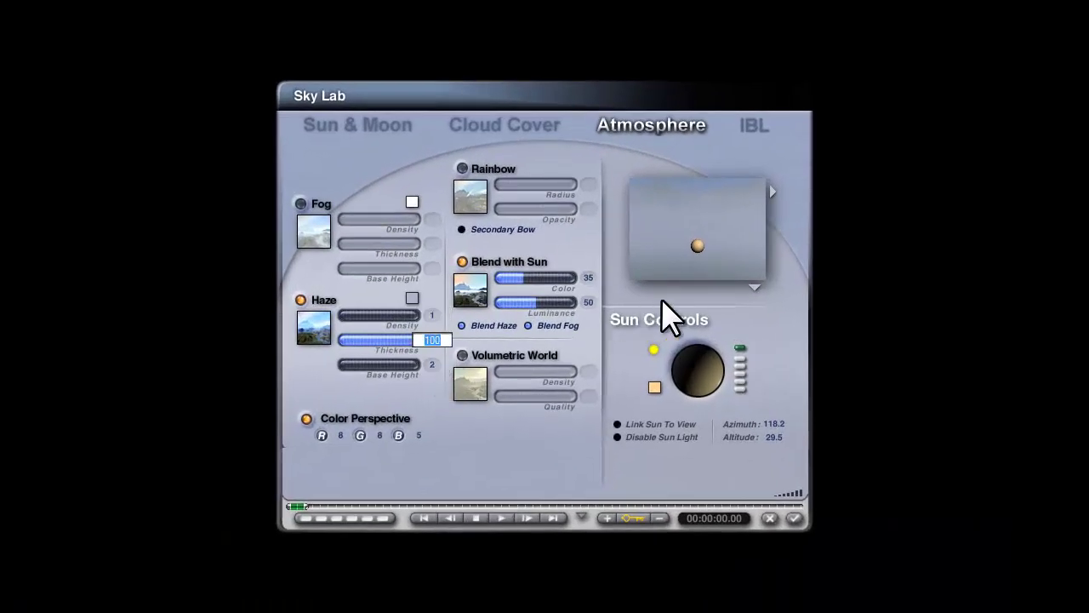
pyautogui.click(755, 287)
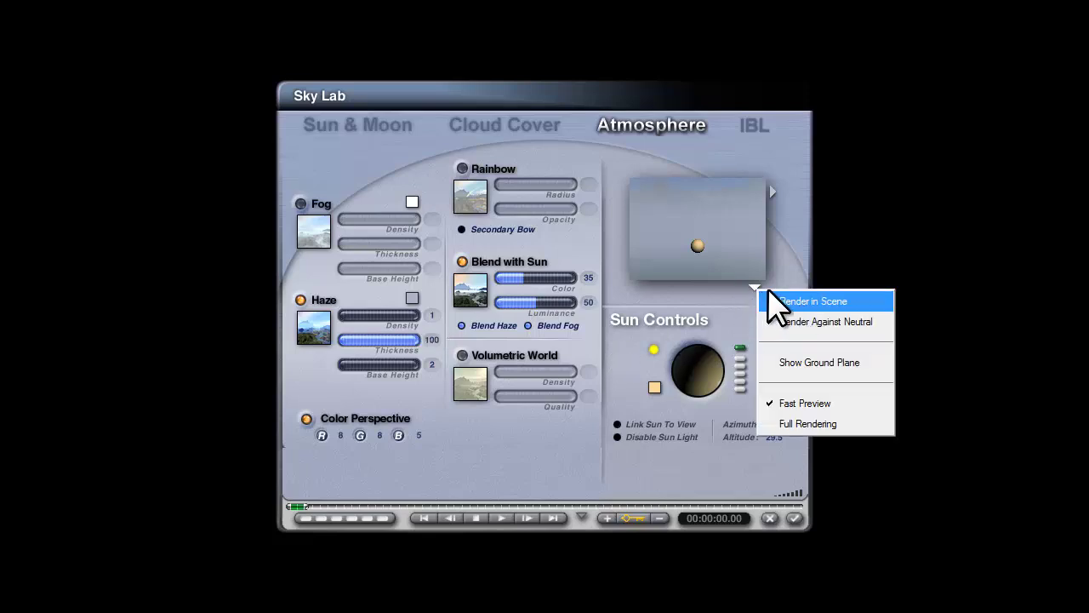
pyautogui.click(804, 303)
# Step: Try haze thickness values 2 and 5, then settle on 15
pyautogui.click(431, 340)
pyautogui.write('2')
pyautogui.press('Return')
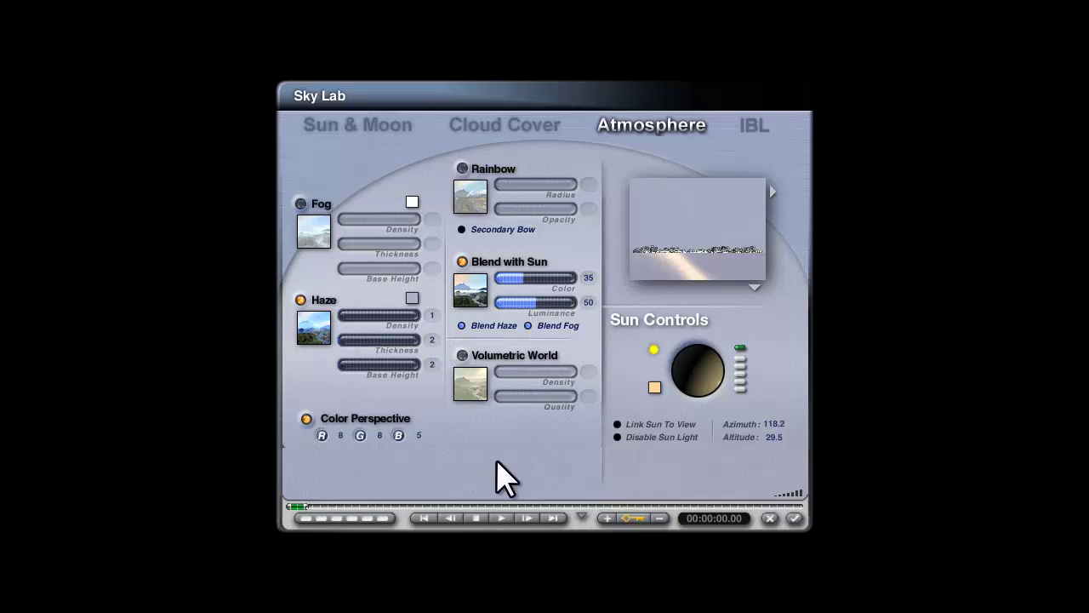
pyautogui.click(430, 340)
pyautogui.write('5')
pyautogui.press('Return')
pyautogui.click(432, 341)
pyautogui.write('15')
pyautogui.press('Return')
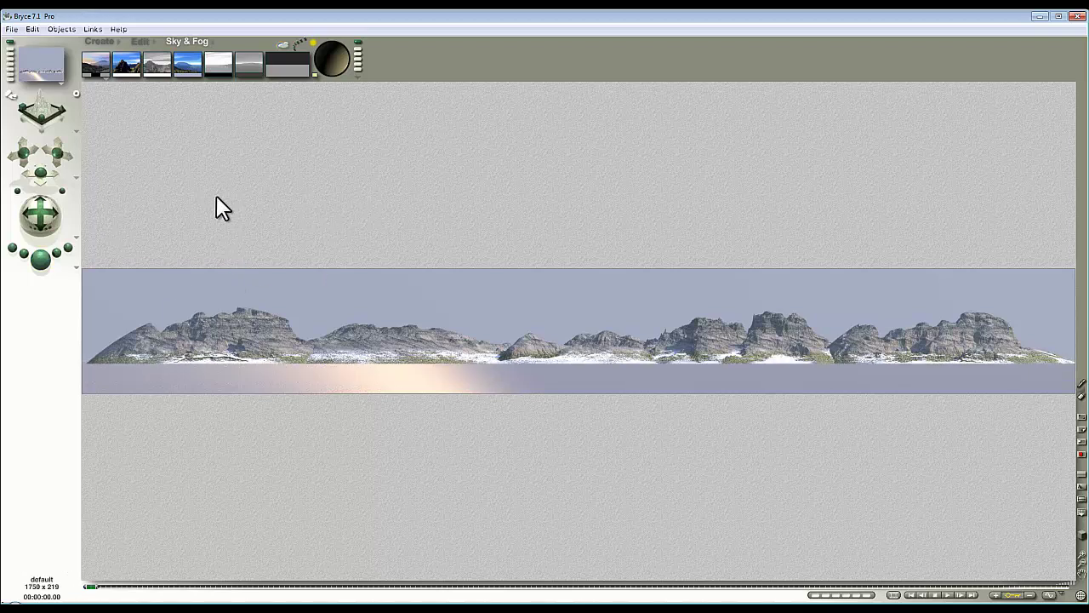
# Step: Save the scene under the new name Hills1
pyautogui.click(12, 29)
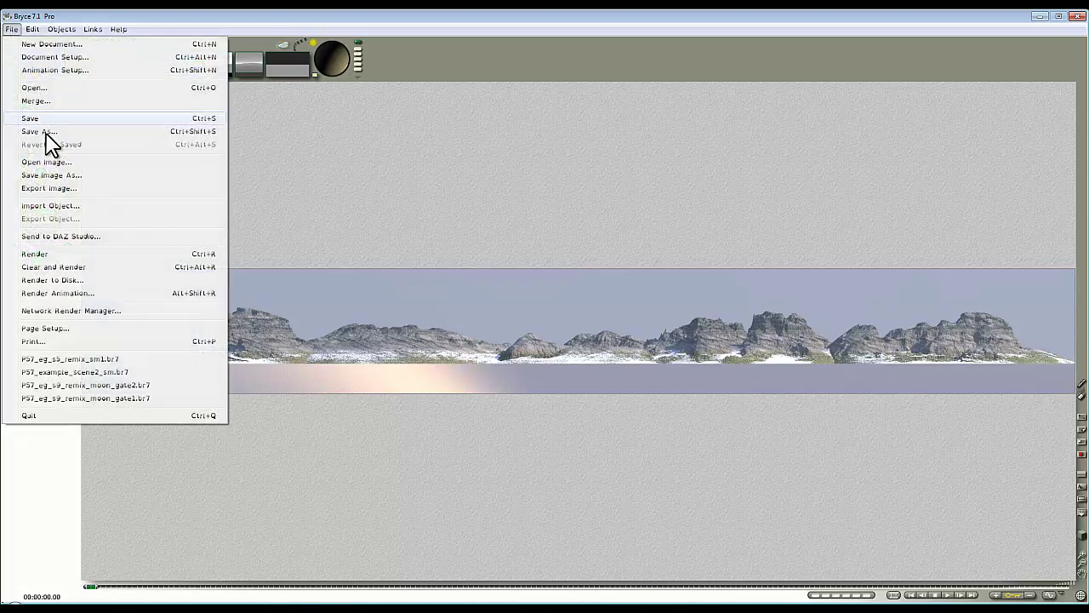
pyautogui.click(44, 132)
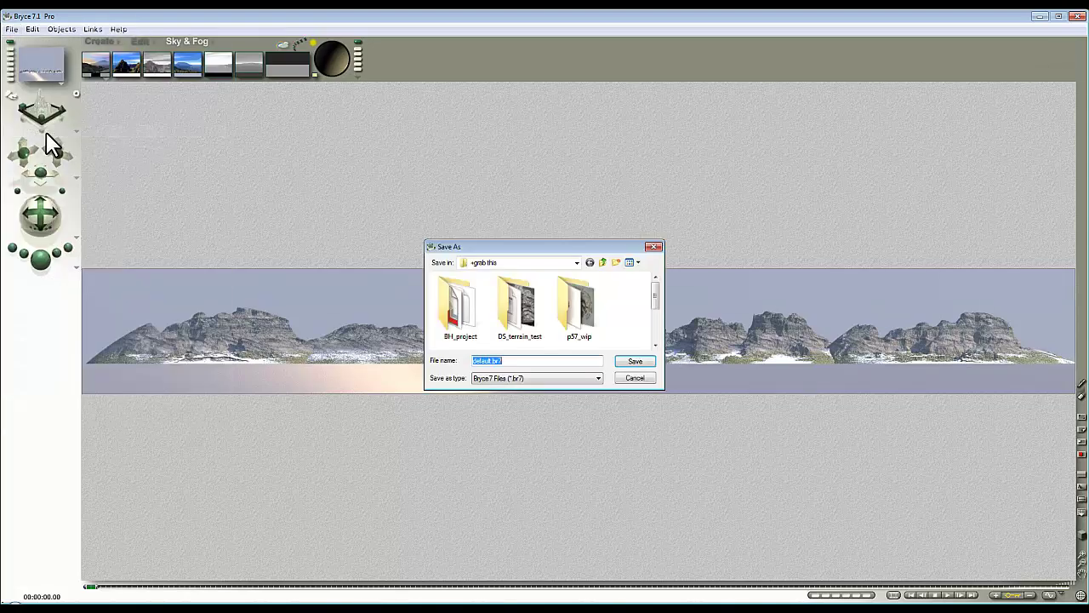
pyautogui.press('Return')
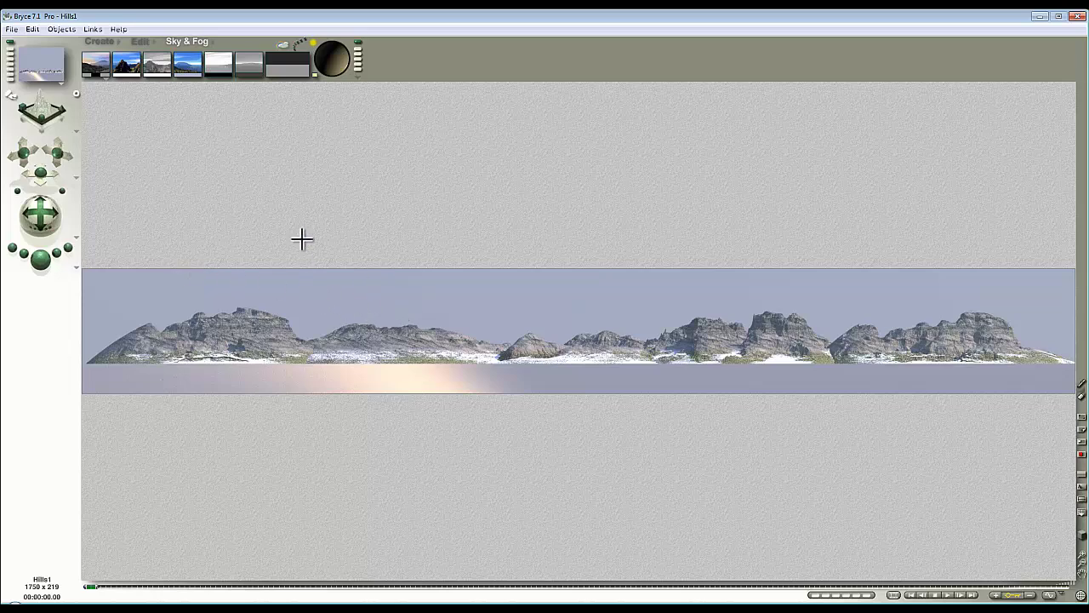
# Step: Turn the sky off and set the background colour to black
pyautogui.click(105, 79)
pyautogui.click(141, 137)
pyautogui.click(104, 76)
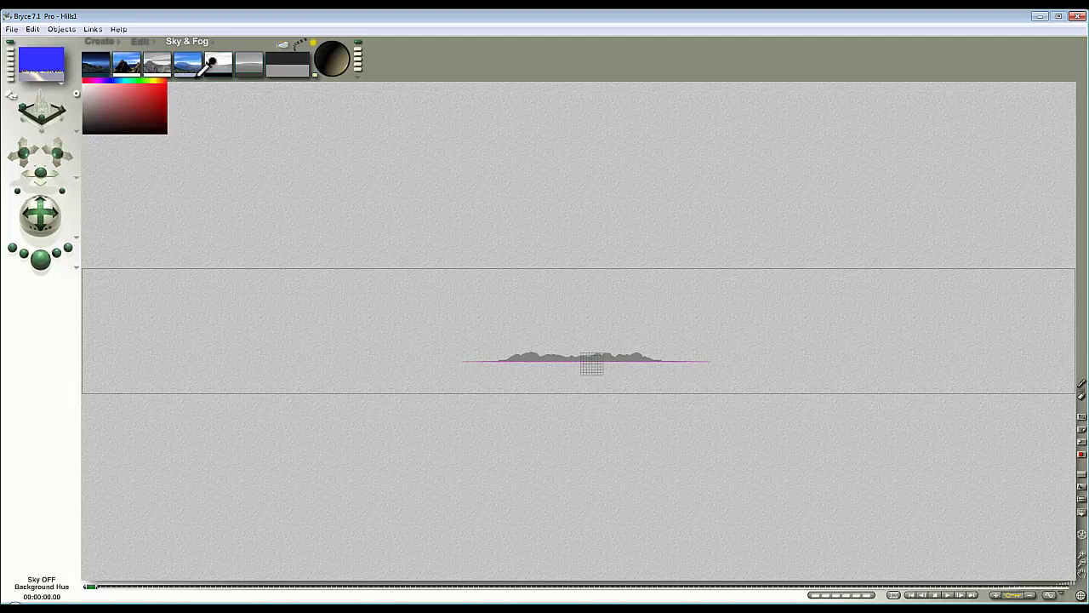
pyautogui.click(226, 73)
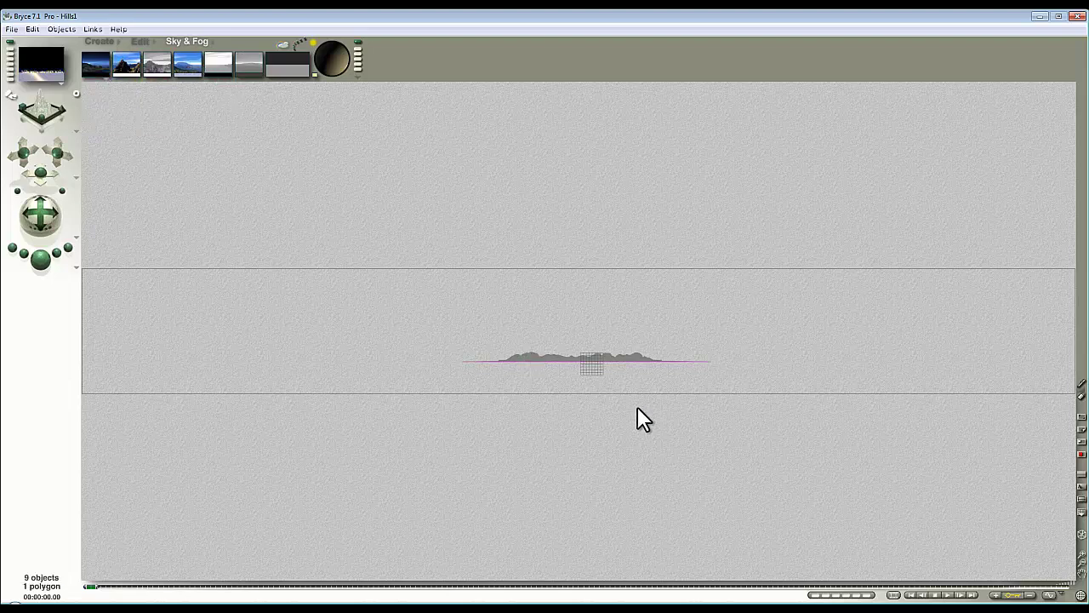
# Step: Select the hill terrains in top view and render them as a white-on-black mask
pyautogui.press('3')
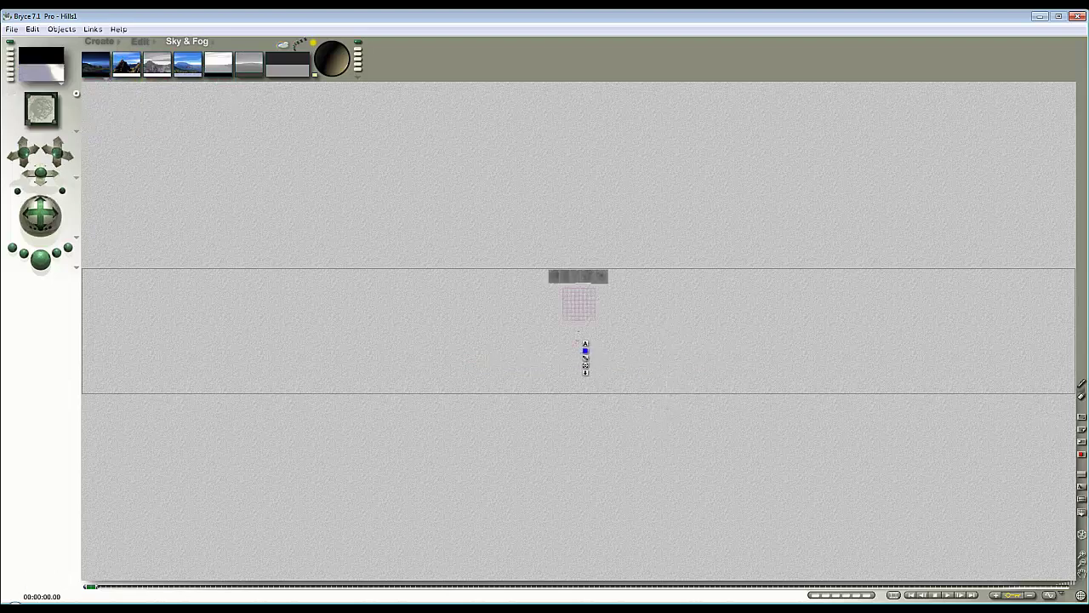
pyautogui.click(1083, 565)
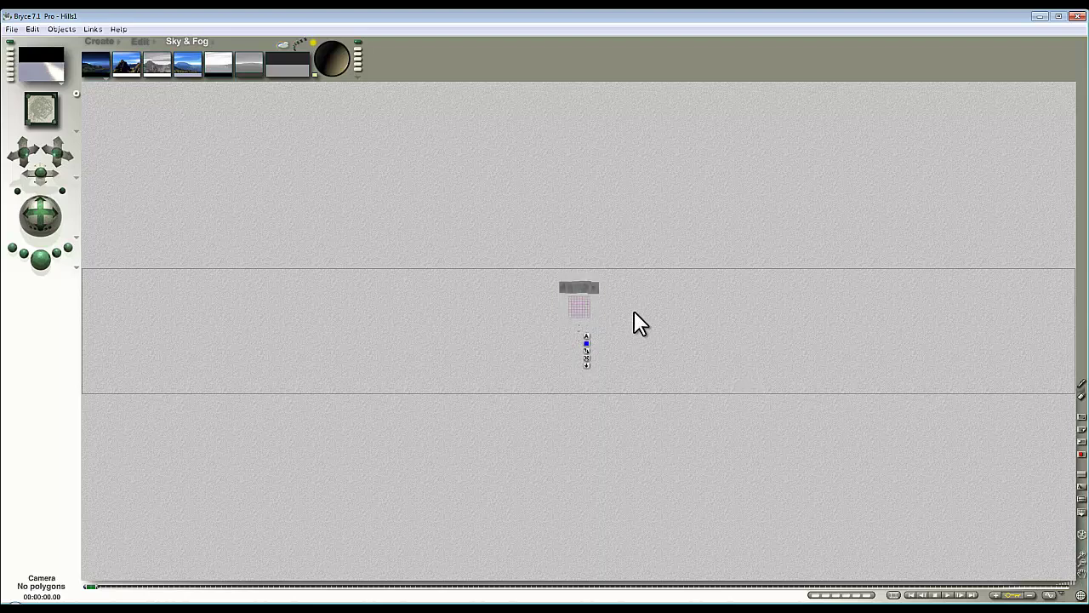
pyautogui.moveTo(634, 312); pyautogui.dragTo(528, 276)
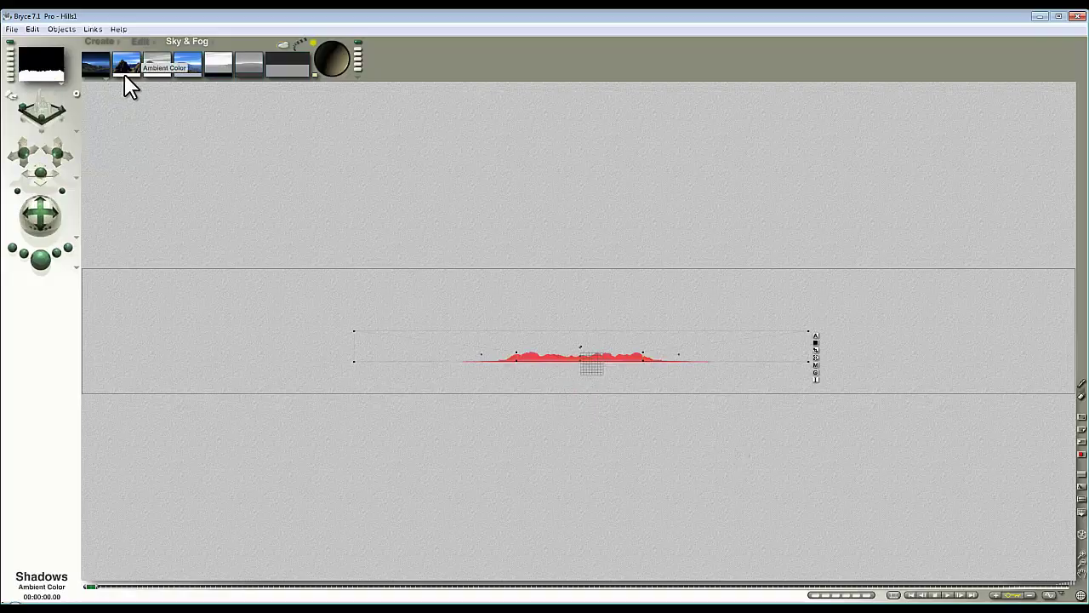
pyautogui.click(41, 259)
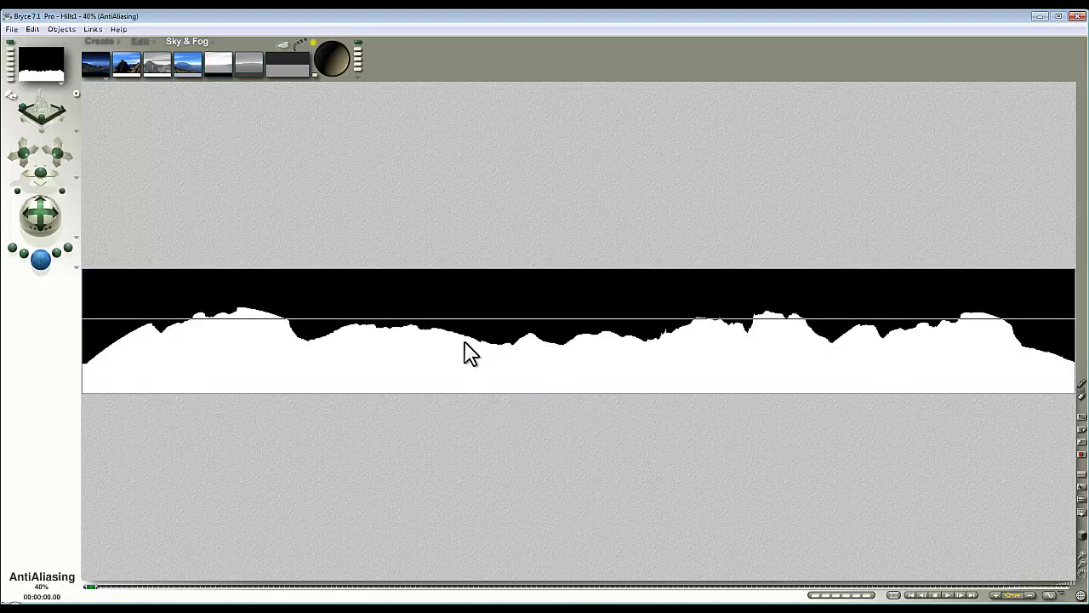
# Step: Save the mask scene as Hills_mask
pyautogui.click(12, 29)
pyautogui.click(47, 132)
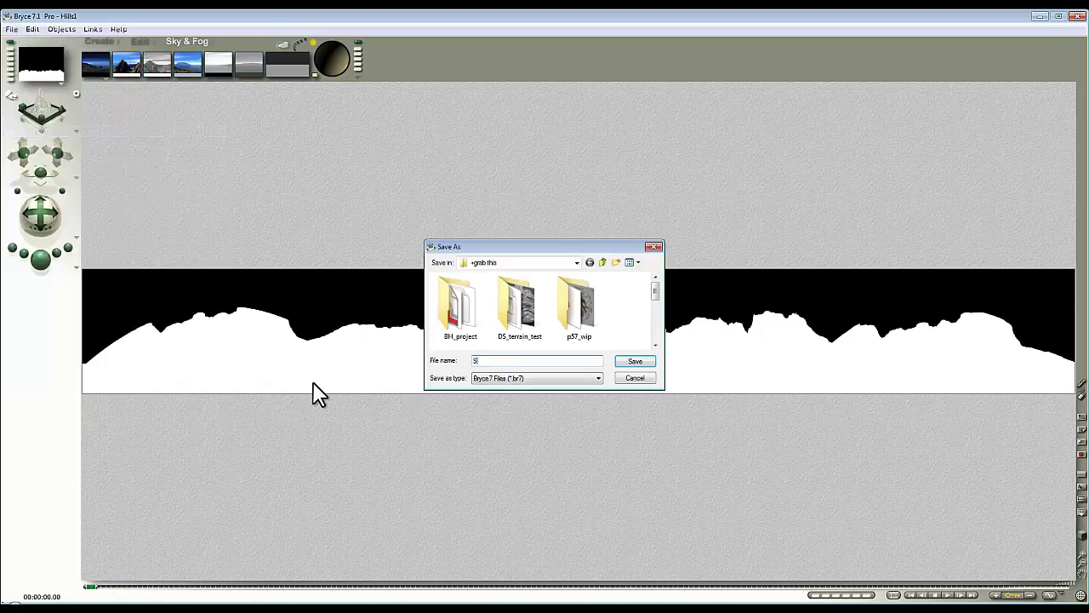
pyautogui.write('Hi')
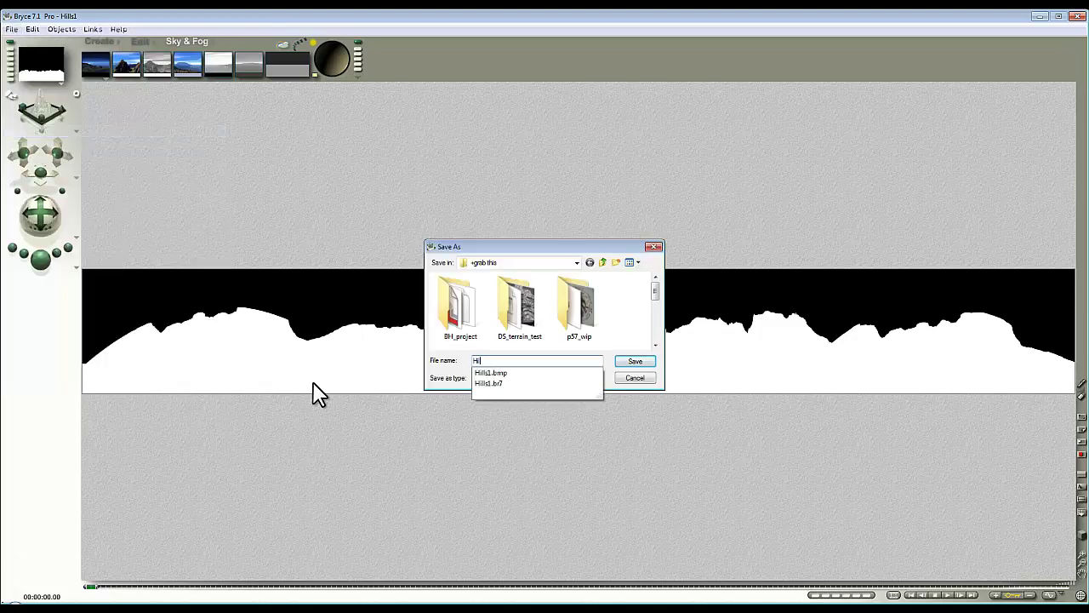
pyautogui.write('lls_')
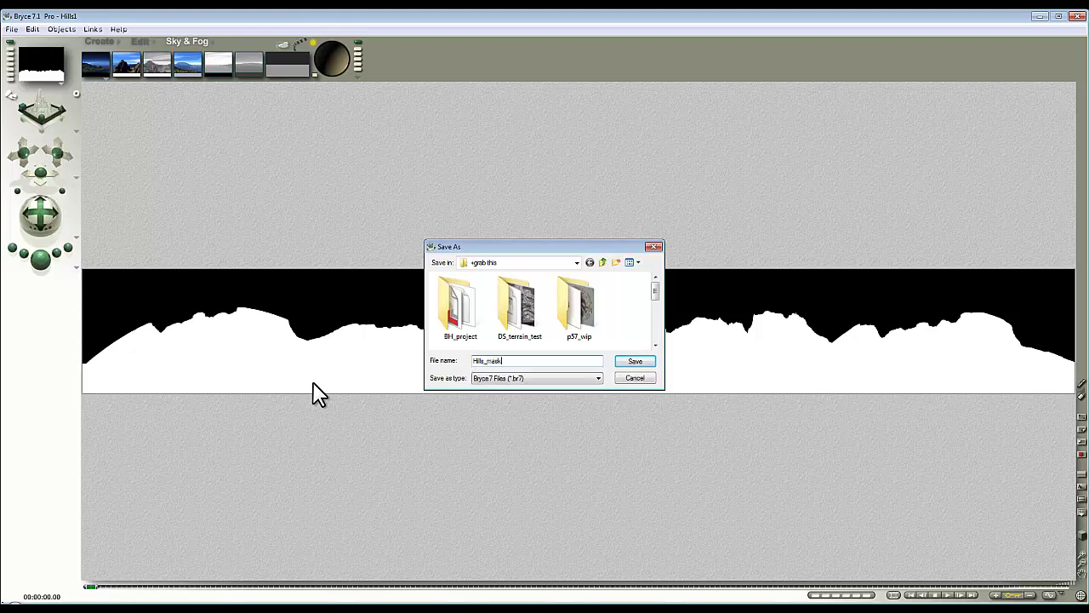
pyautogui.write('mask')
pyautogui.press('Return')
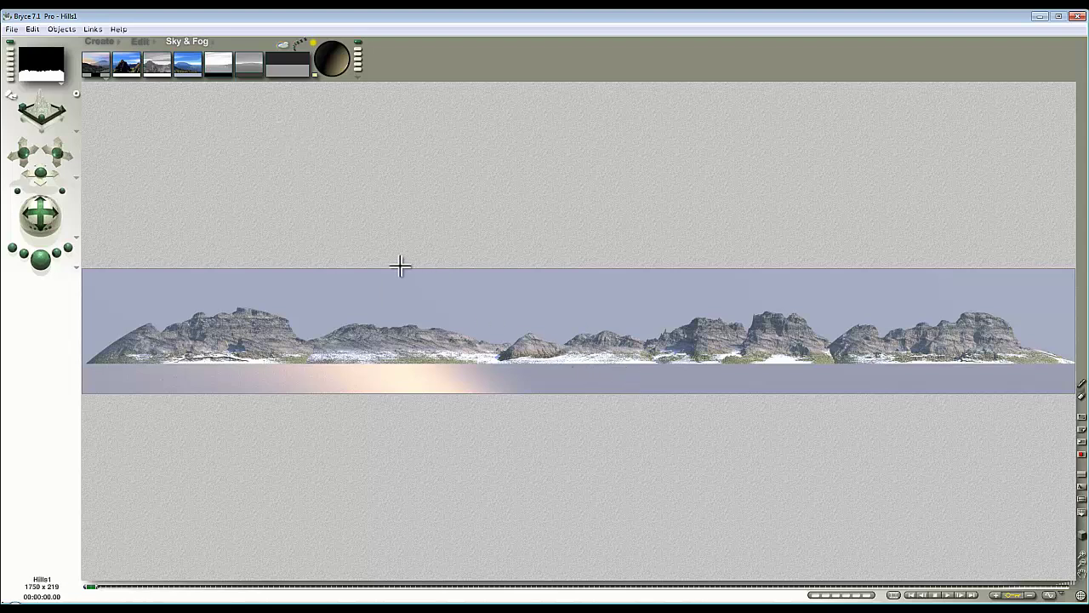
# Step: Delete the hill terrains, render the sky-only scene, and adjust the haze
pyautogui.click(541, 343)
pyautogui.moveTo(650, 335); pyautogui.dragTo(440, 246)
pyautogui.press('Delete')
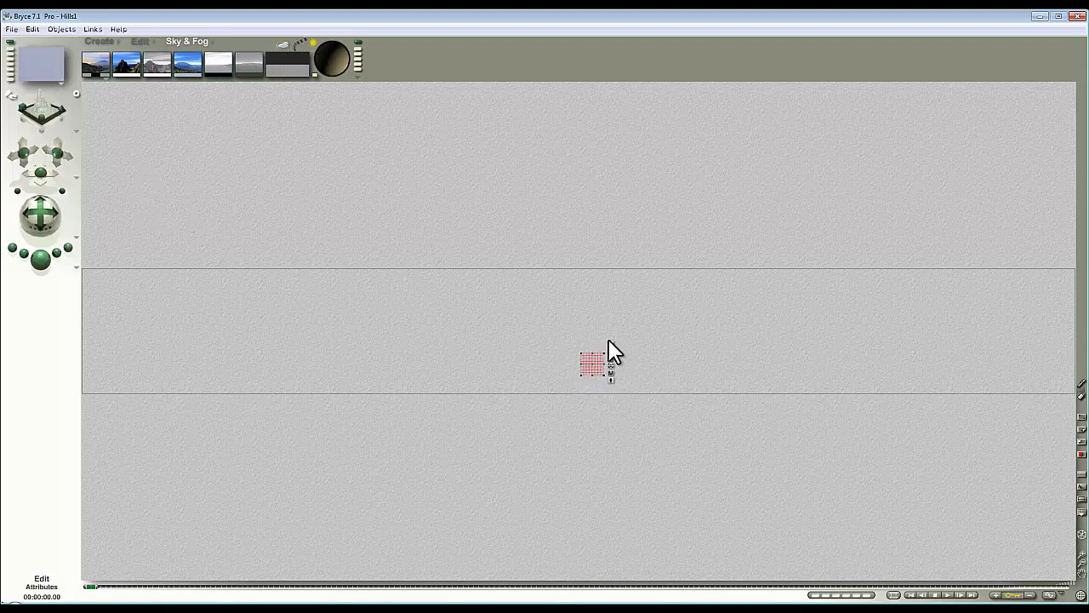
pyautogui.press('Delete')
pyautogui.click(43, 261)
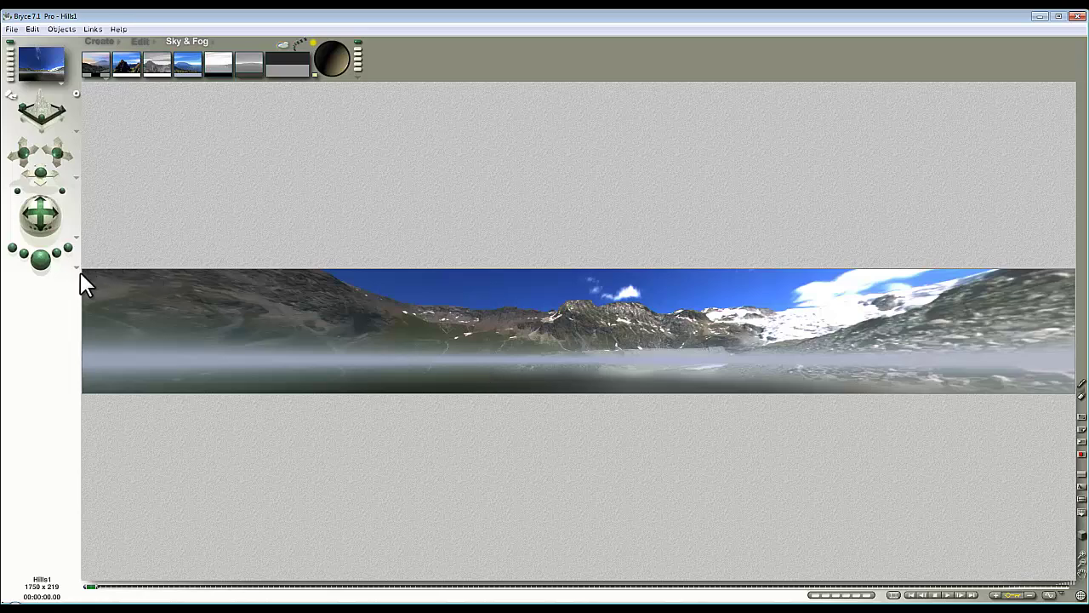
pyautogui.moveTo(187, 65); pyautogui.dragTo(192, 65)
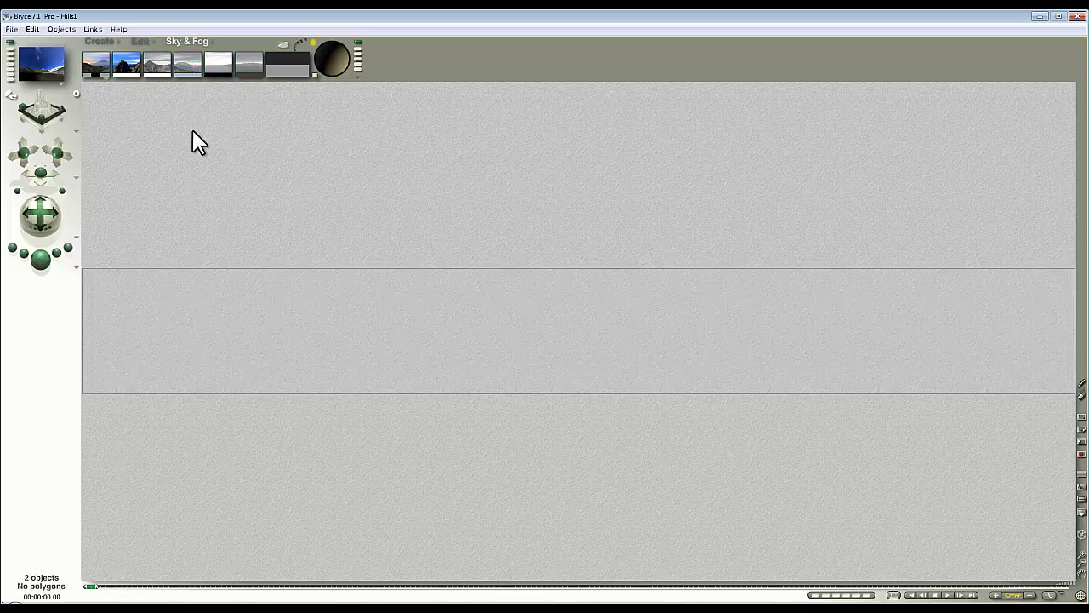
# Step: Switch rendering to 360 Panoramic Projection
pyautogui.click(76, 269)
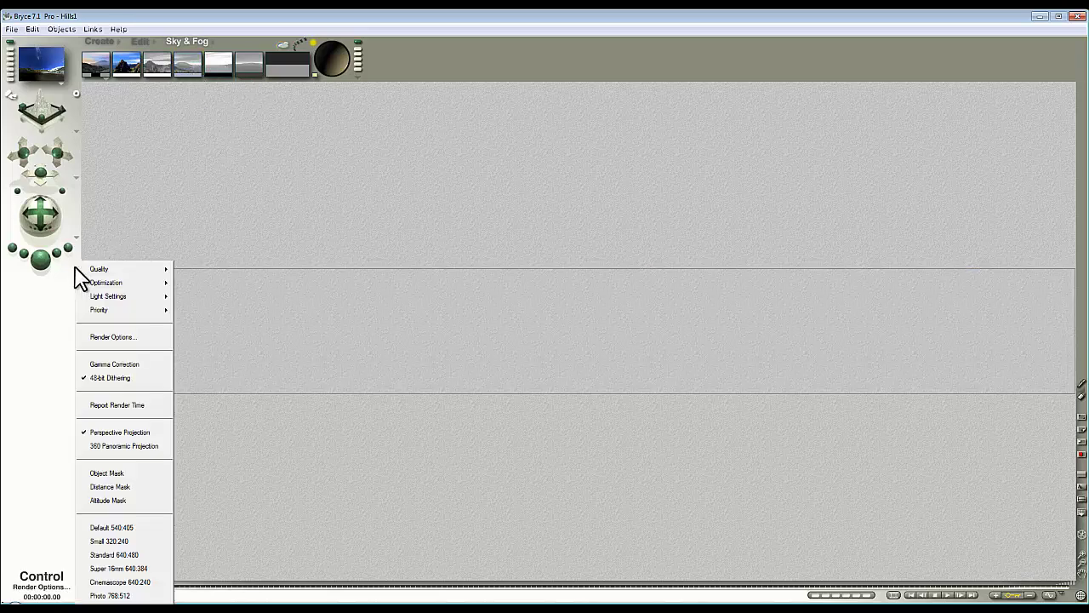
pyautogui.click(111, 446)
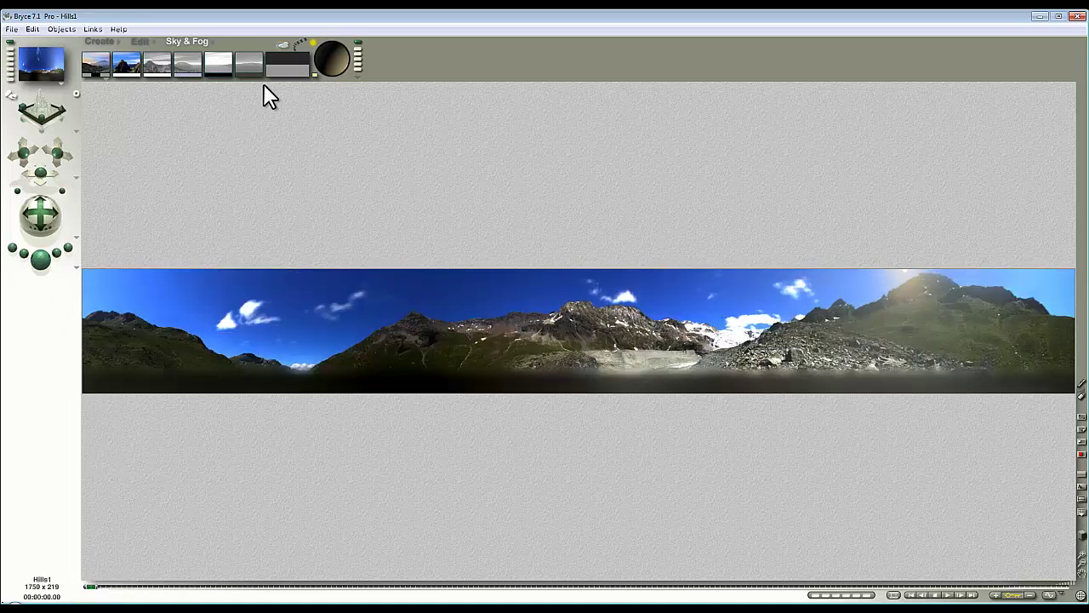
pyautogui.click(670, 500)
# Step: Set the camera's Pan V to 100 and render the panorama
pyautogui.click(592, 358)
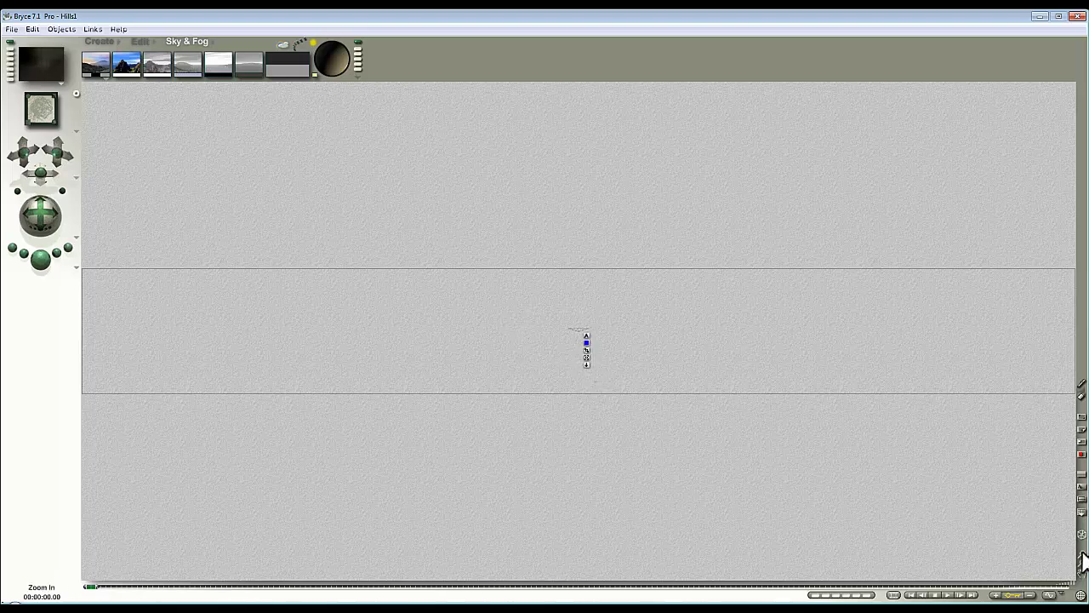
pyautogui.click(587, 335)
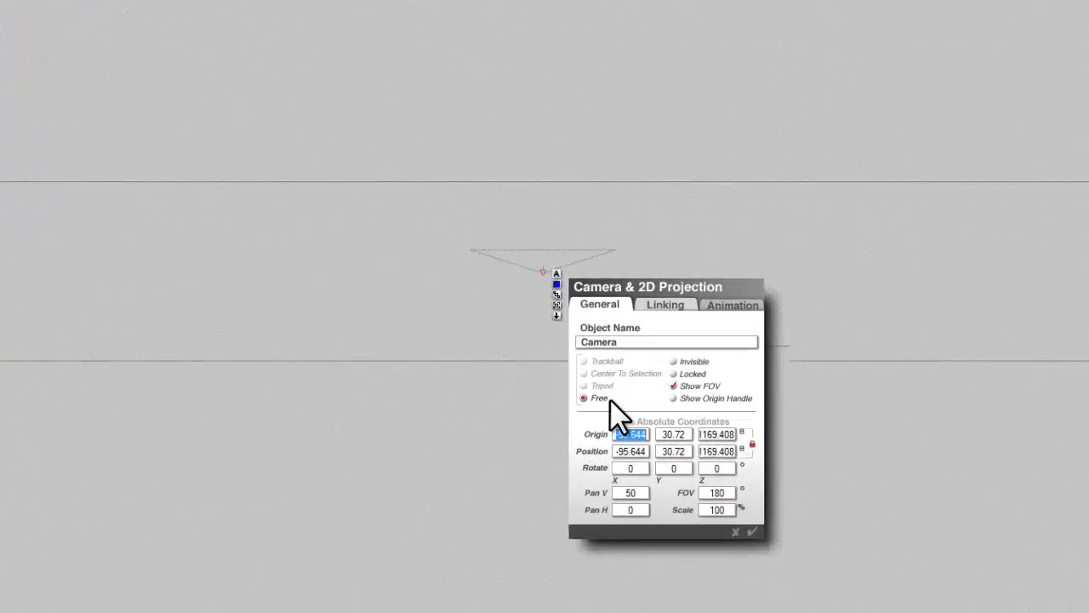
pyautogui.click(629, 494)
pyautogui.write('1')
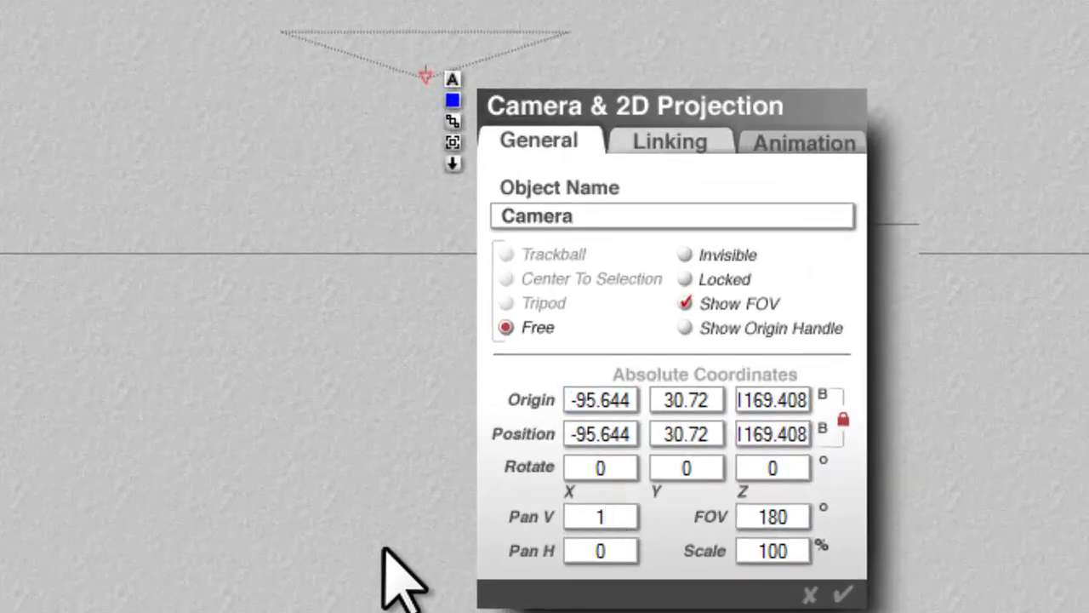
pyautogui.write('00')
pyautogui.click(843, 593)
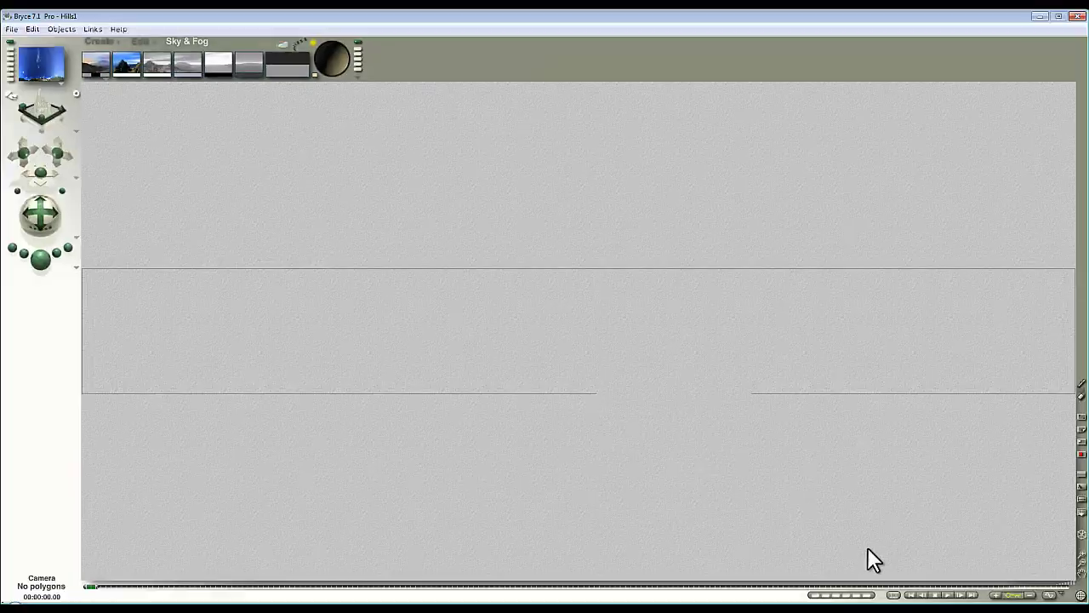
pyautogui.click(867, 553)
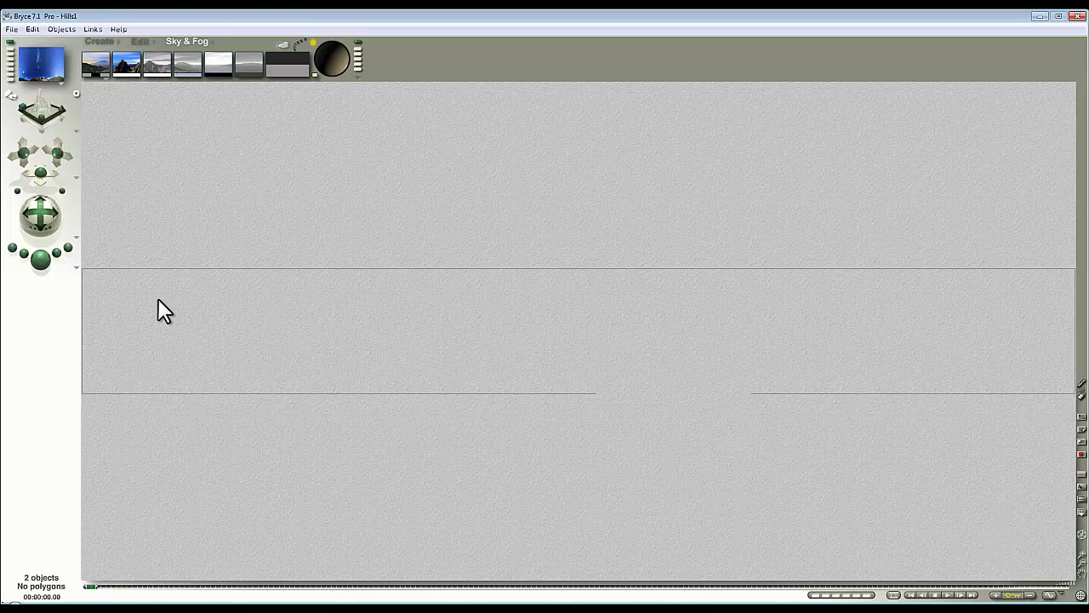
pyautogui.click(42, 262)
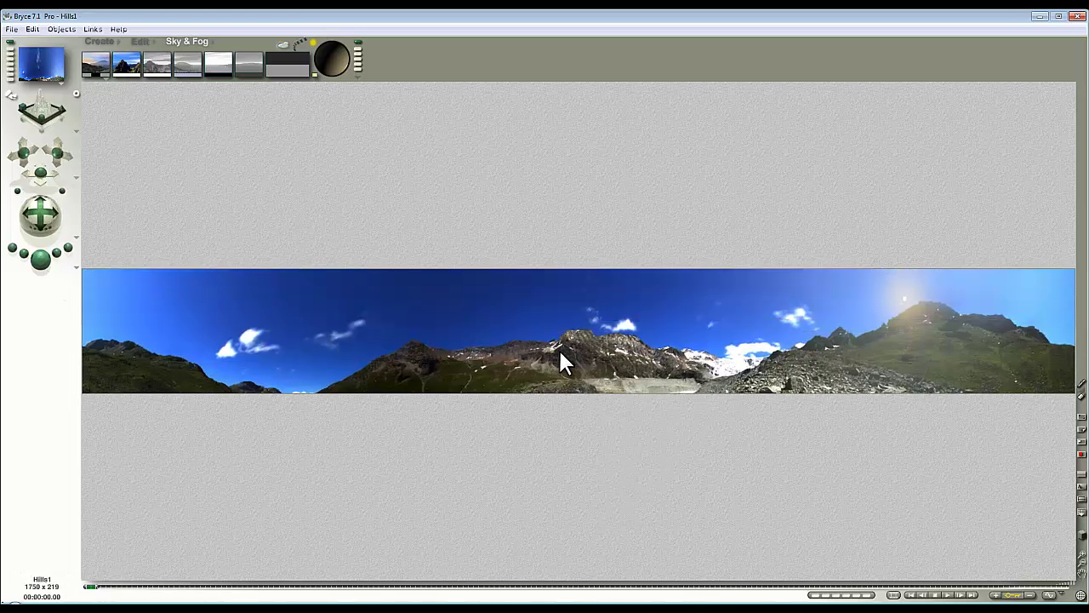
# Step: Save the sky panorama scene, then reposition the Hills1 window in Paint Shop Pro
pyautogui.click(12, 29)
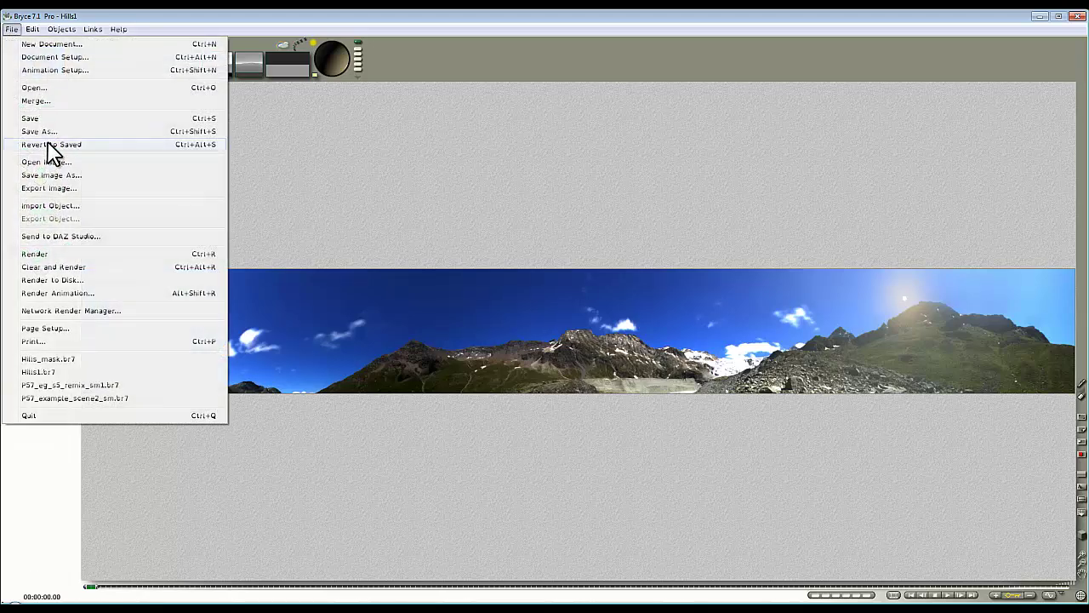
pyautogui.click(46, 133)
pyautogui.click(634, 361)
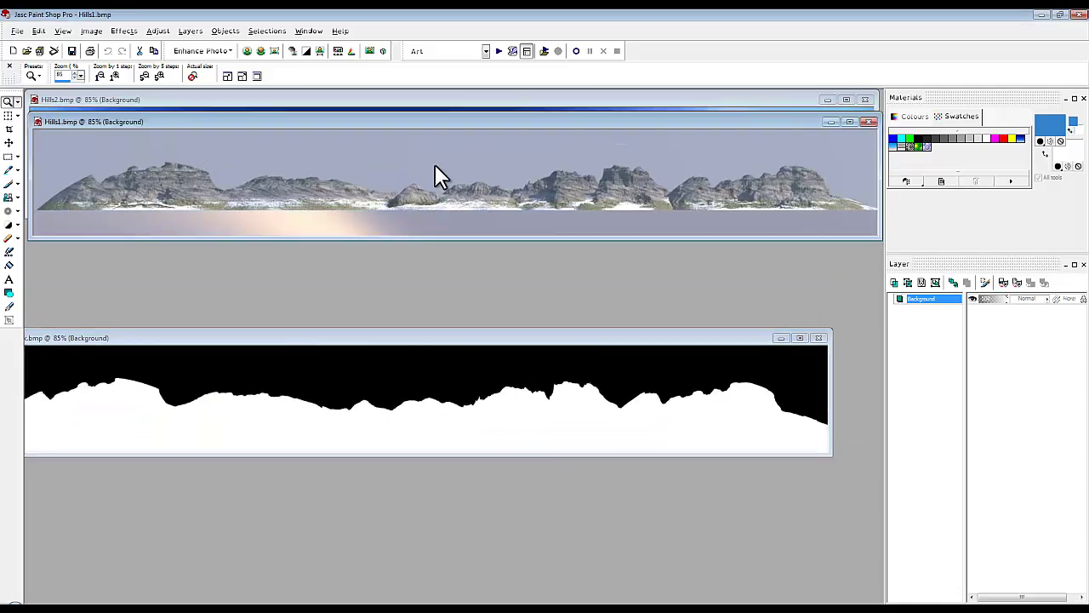
pyautogui.moveTo(481, 222); pyautogui.dragTo(490, 239)
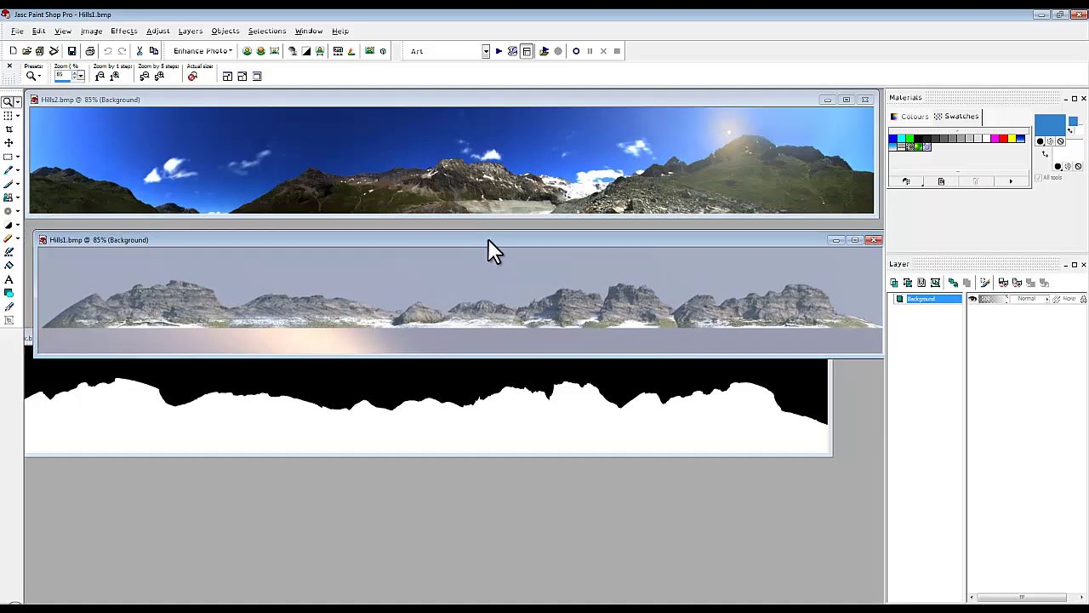
# Step: Add a mask layer to Hills2 using Hills_mask.bmp as the source image
pyautogui.click(536, 155)
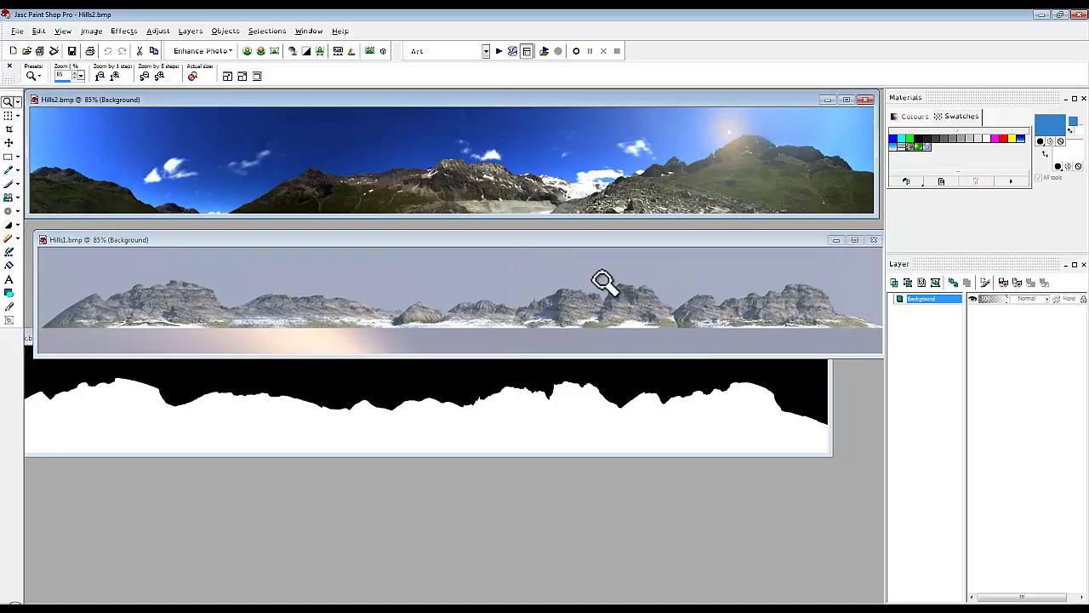
pyautogui.hotkey('ctrl', 'l')
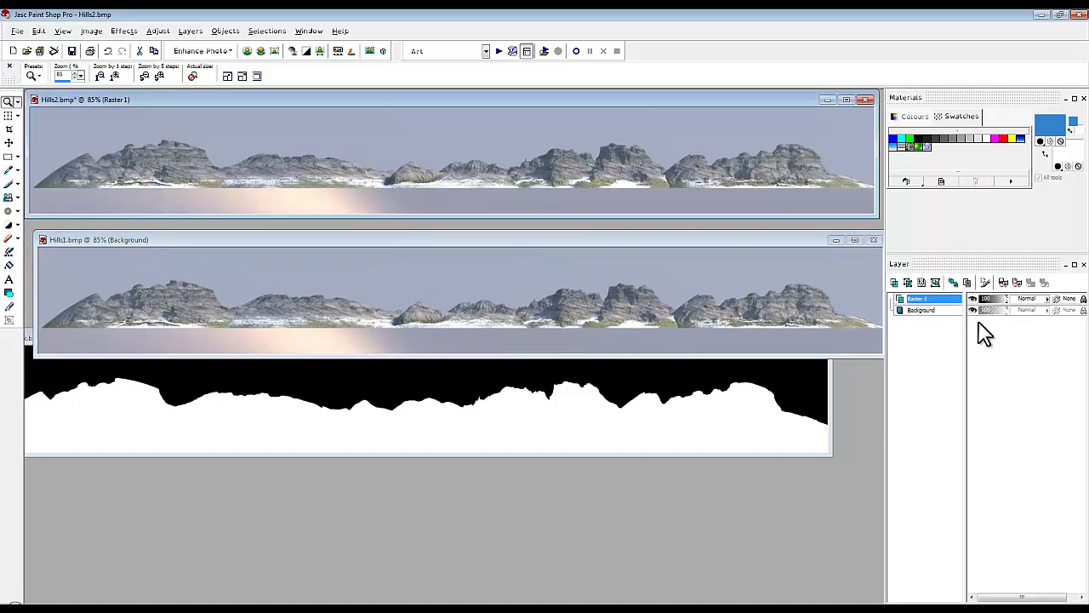
pyautogui.rightClick(918, 300)
pyautogui.moveTo(942, 362)
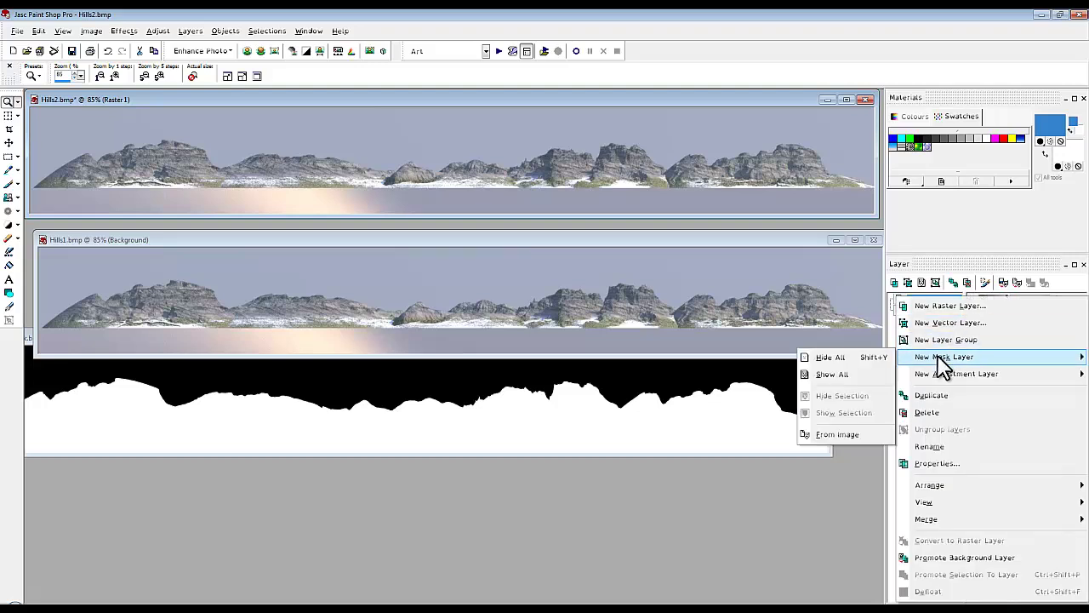
pyautogui.click(843, 435)
pyautogui.click(534, 281)
pyautogui.click(526, 305)
pyautogui.click(590, 280)
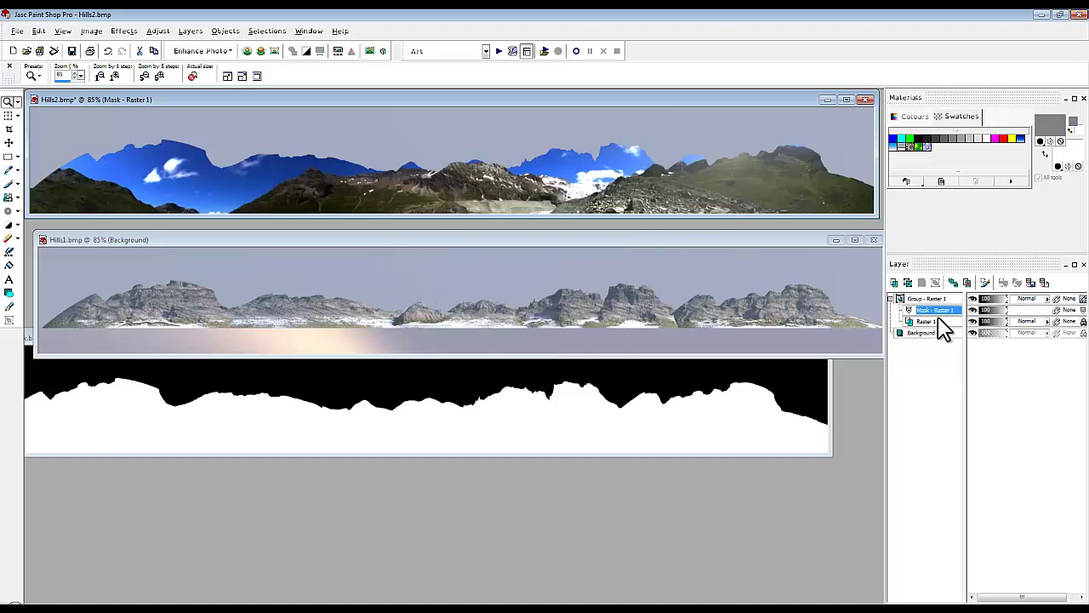
# Step: Delete that mask and recreate it from the Hills_mask.bmp image
pyautogui.moveTo(951, 312)
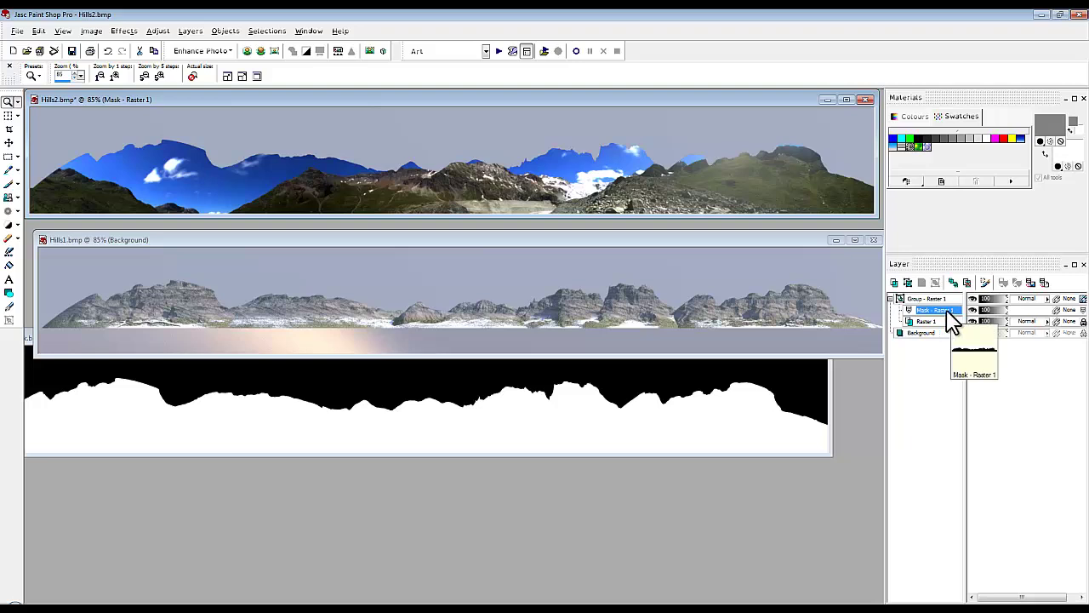
pyautogui.press('Delete')
pyautogui.rightClick(910, 310)
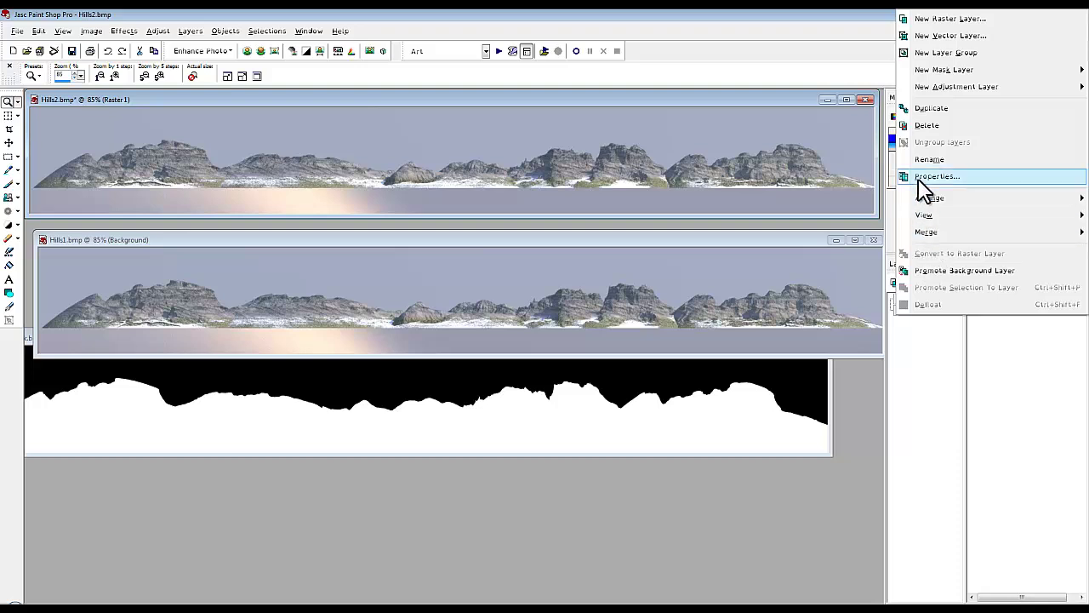
pyautogui.moveTo(955, 68)
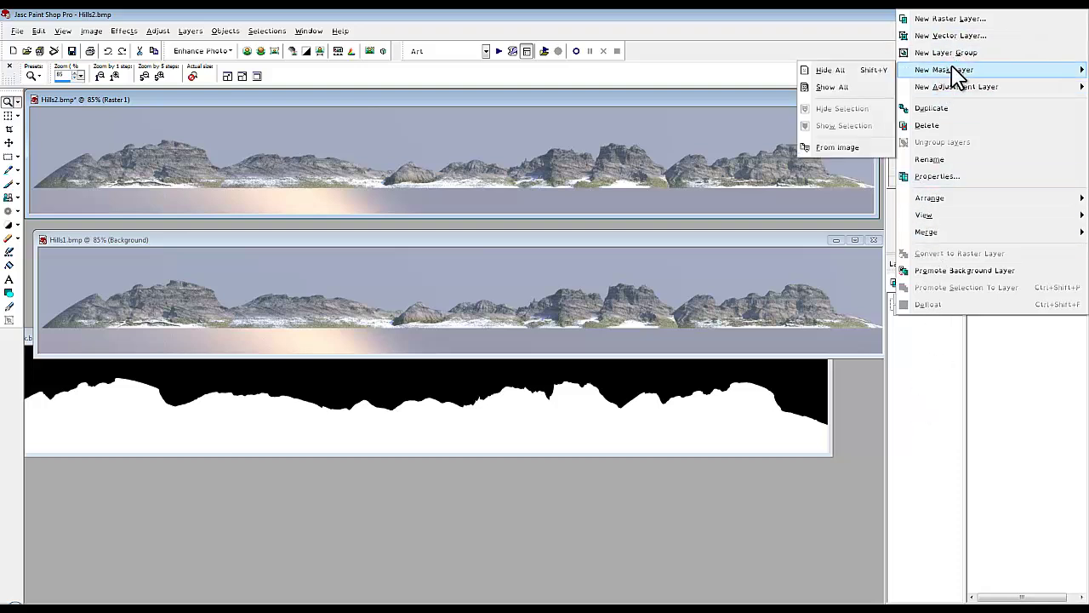
pyautogui.click(846, 150)
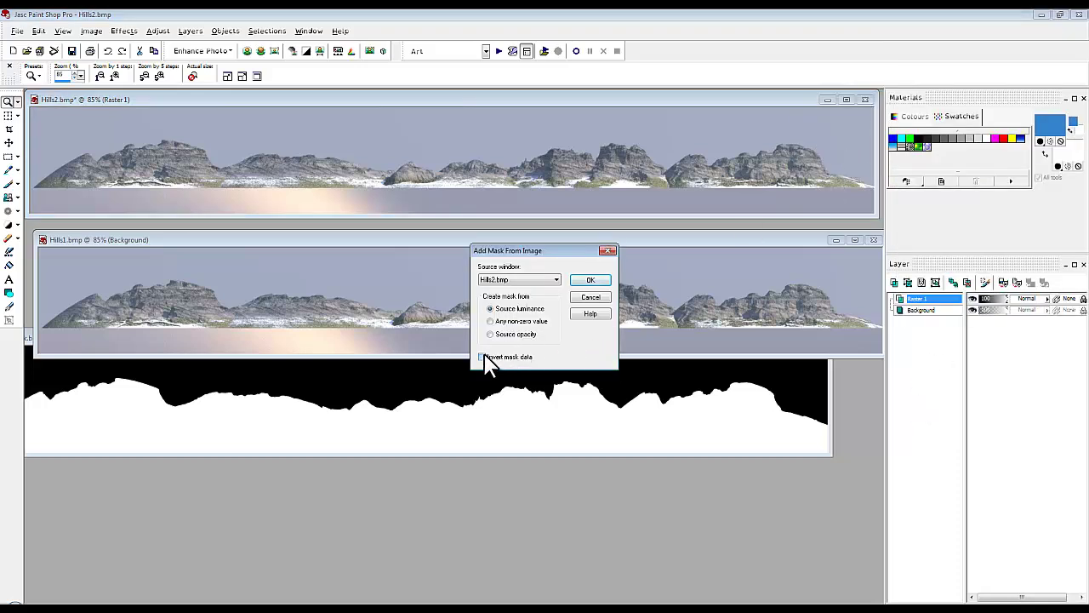
pyautogui.click(532, 282)
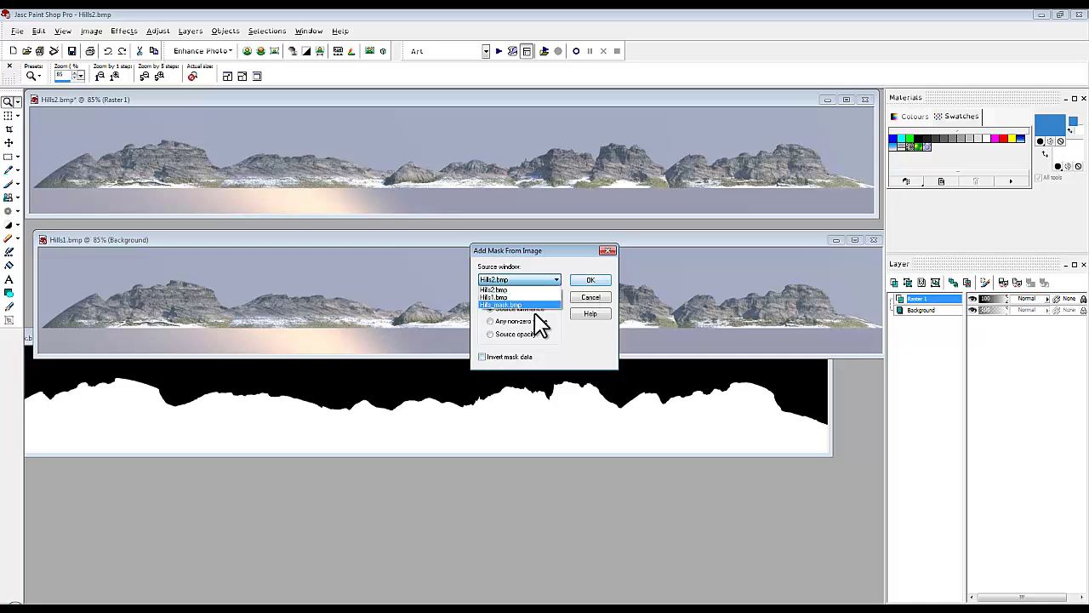
pyautogui.click(529, 305)
pyautogui.click(590, 280)
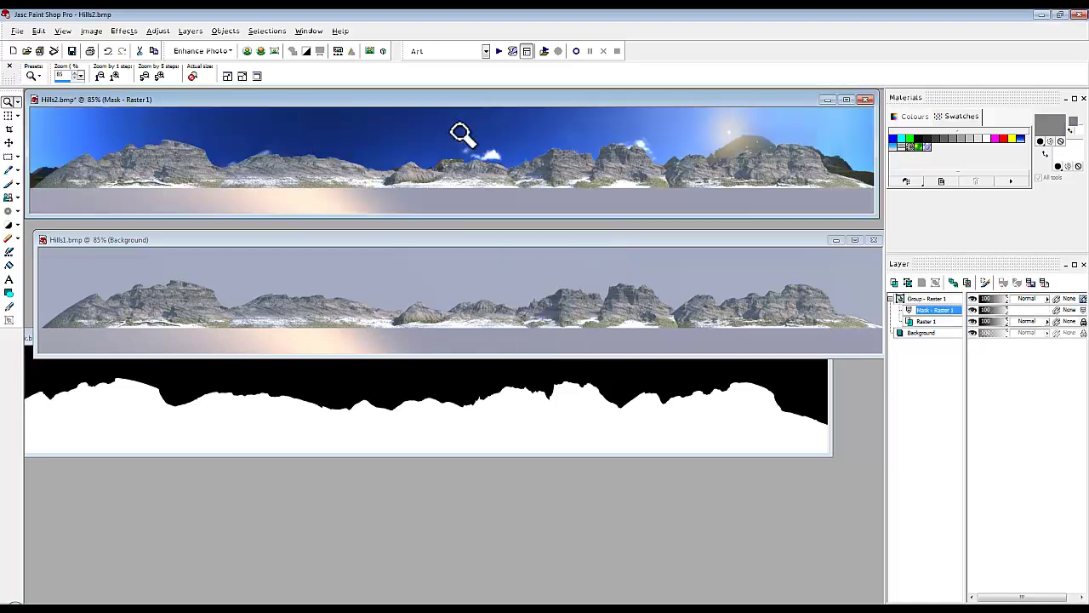
# Step: Close the Hills1 and hill mask image windows, leaving only Hills2
pyautogui.moveTo(479, 92); pyautogui.dragTo(565, 228)
pyautogui.click(870, 238)
pyautogui.click(820, 338)
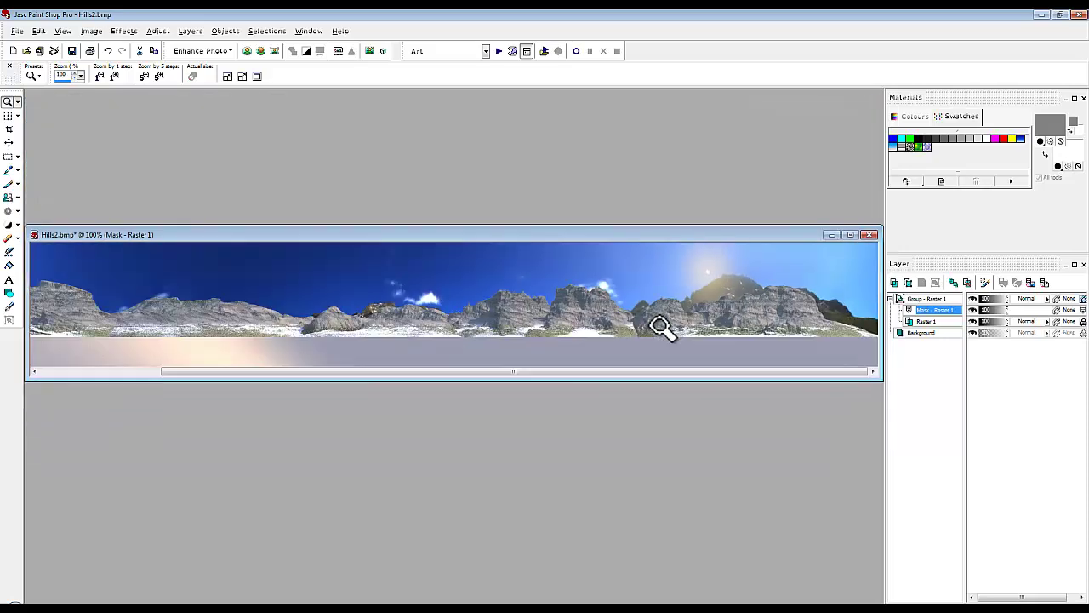
# Step: Zoom the Hills2 image out slightly with a right-click of the Zoom tool
pyautogui.rightClick(656, 326)
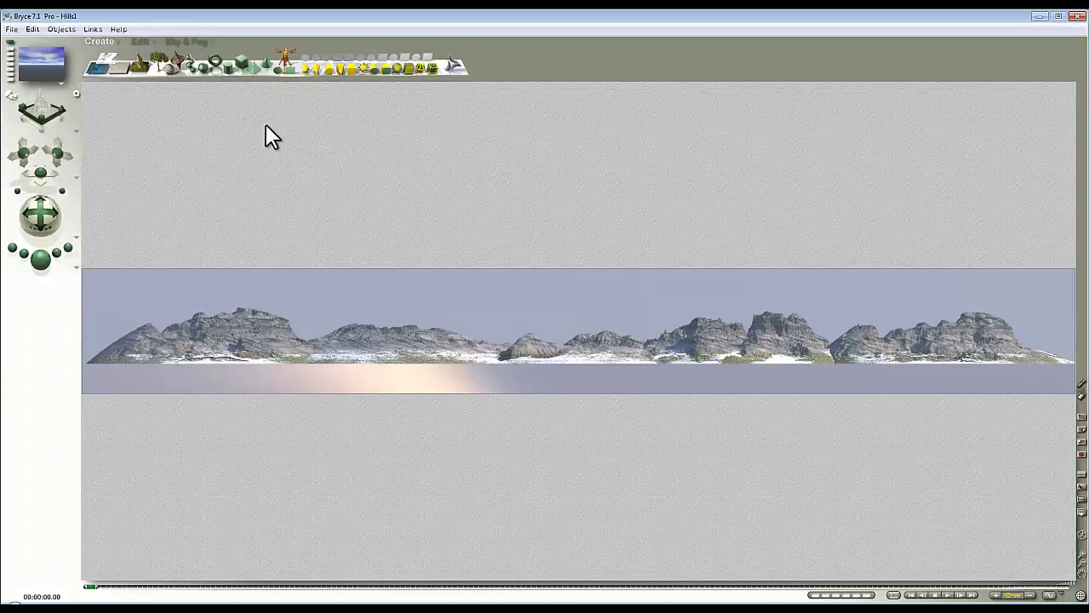
# Step: Render the Hills2 sky panorama from the Sky & Fog tab
pyautogui.click(187, 42)
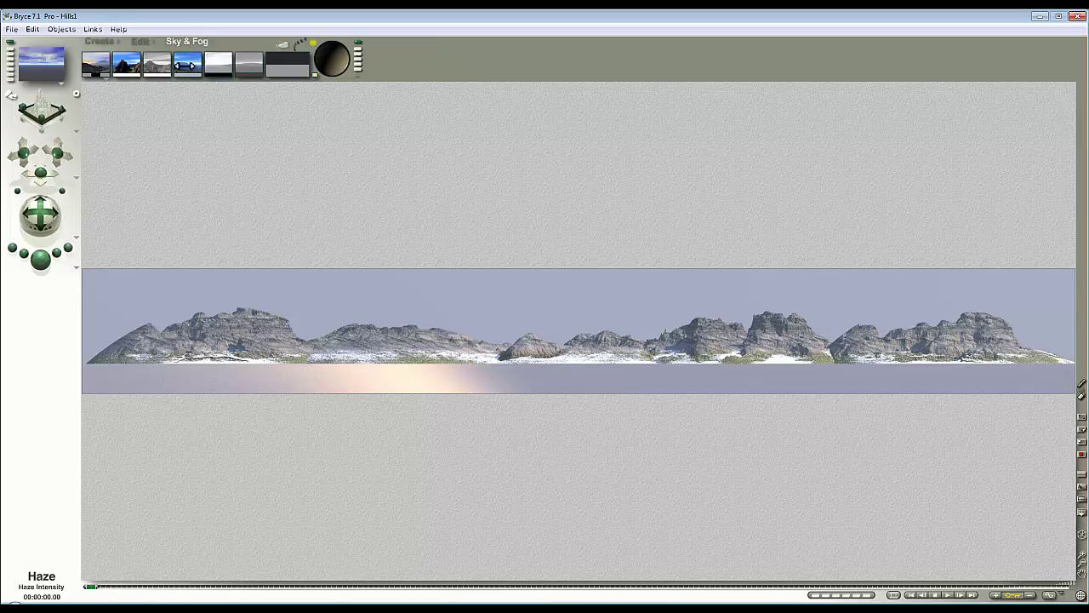
pyautogui.click(40, 261)
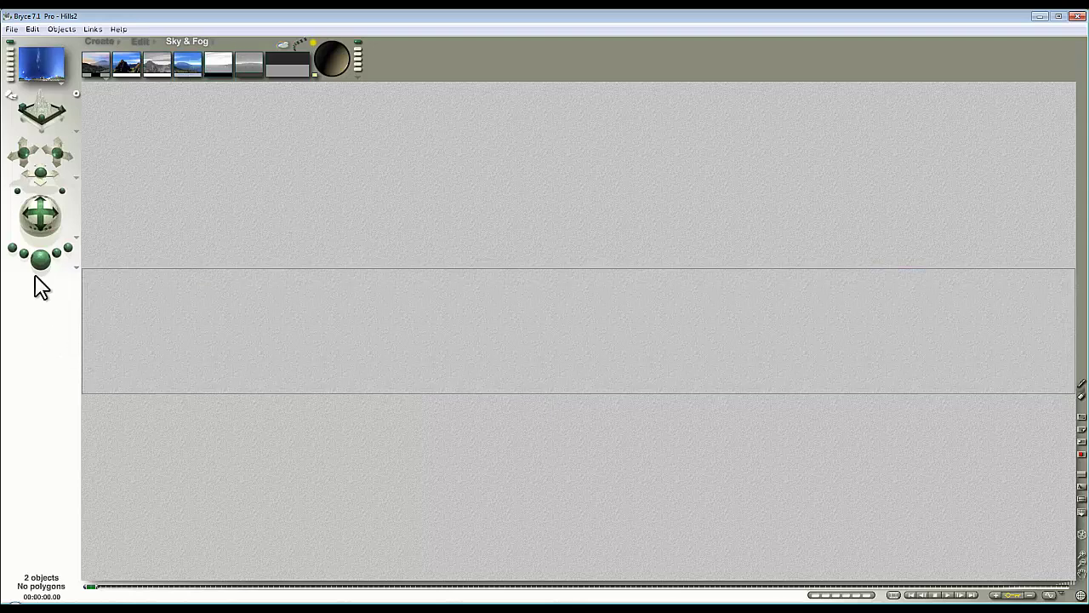
pyautogui.click(38, 263)
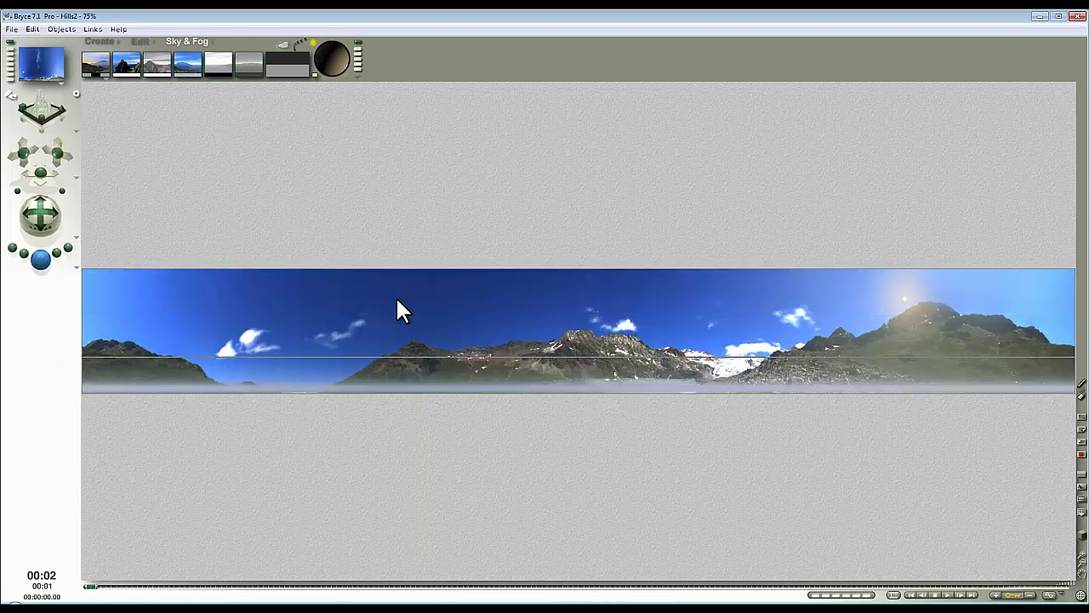
# Step: Raise the haze intensity and re-render the panorama with the misty haze
pyautogui.moveTo(189, 65); pyautogui.dragTo(200, 65)
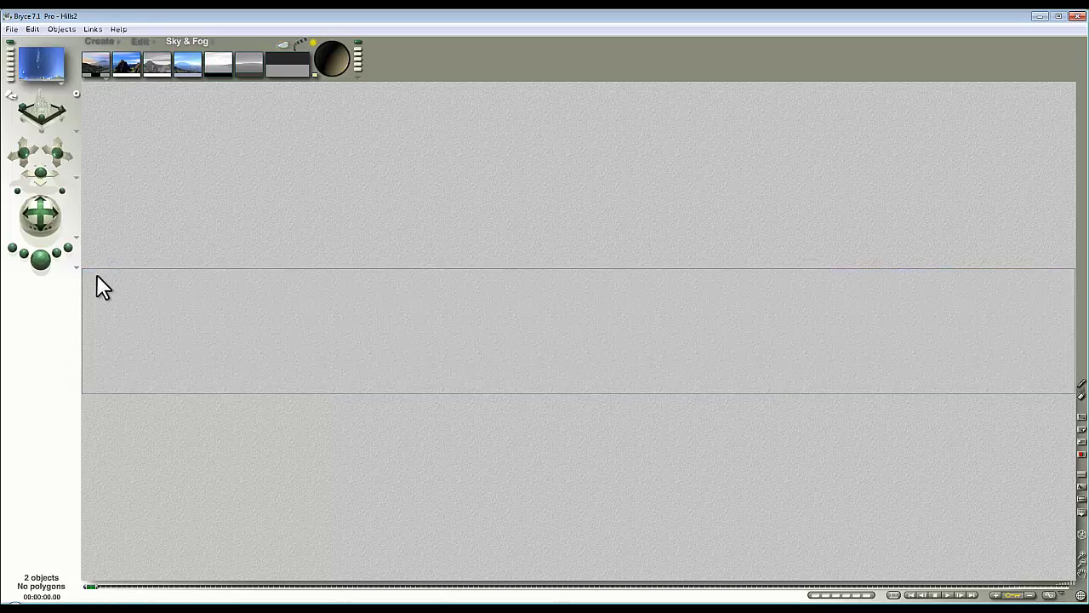
pyautogui.click(44, 262)
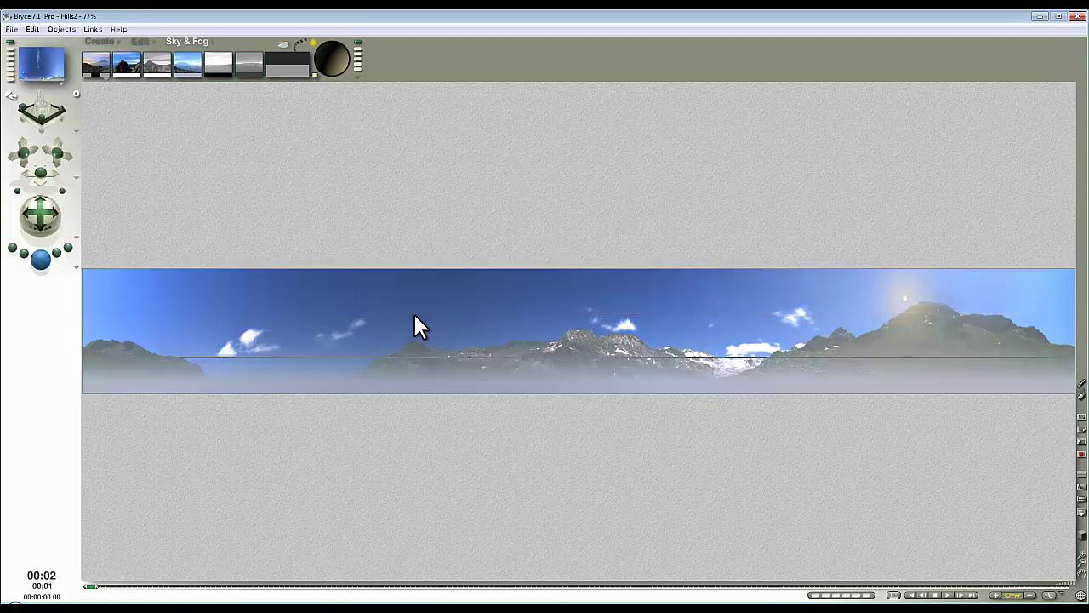
pyautogui.click(40, 258)
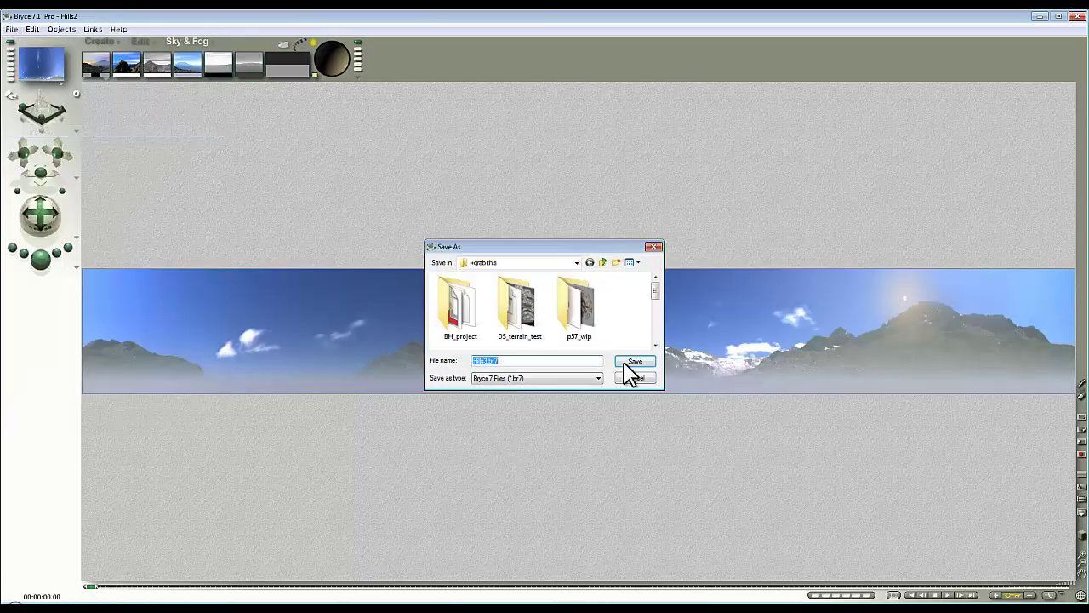
# Step: Save the hazy Hills2 scene, then save the Hills1 scene under a new name
pyautogui.click(631, 364)
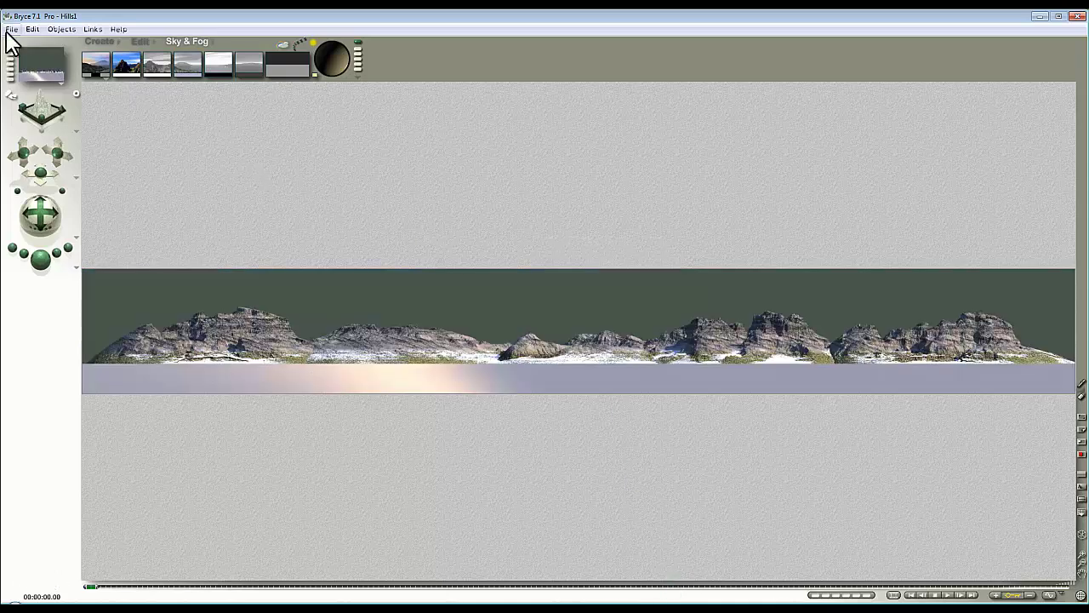
pyautogui.click(12, 29)
pyautogui.click(68, 136)
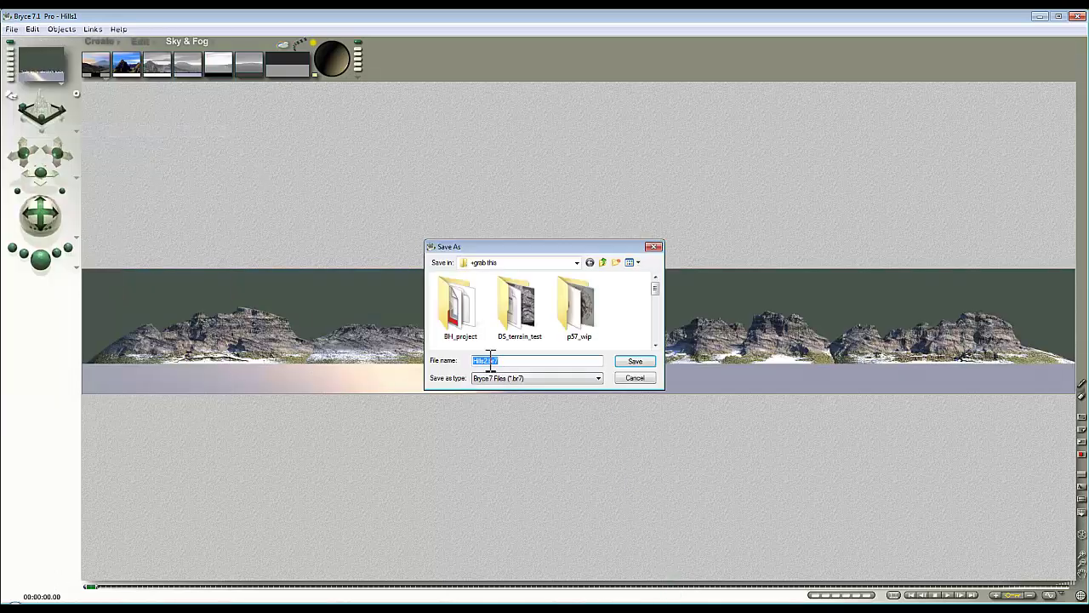
pyautogui.click(487, 360)
pyautogui.press('Return')
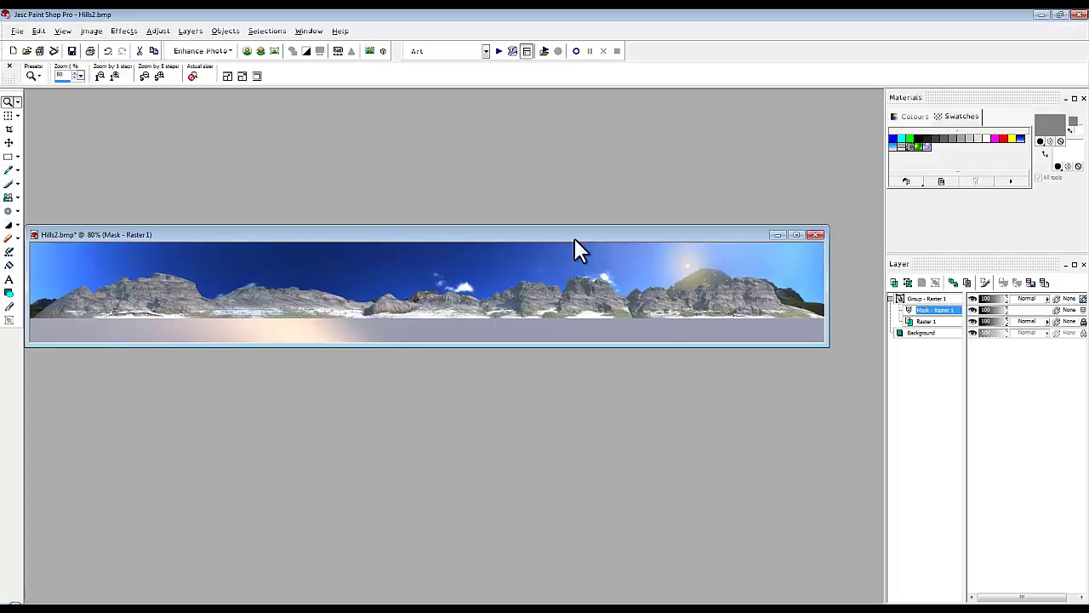
# Step: Open the Hills3 and Hills4 renders alongside Hills2 and arrange the windows
pyautogui.moveTo(575, 239); pyautogui.dragTo(595, 177)
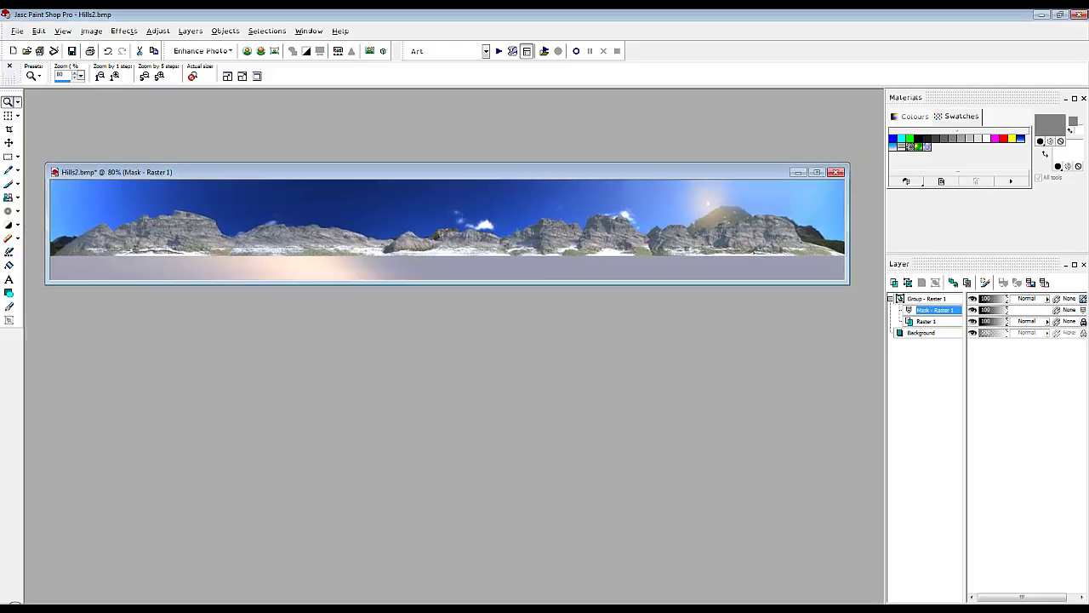
pyautogui.moveTo(516, 418); pyautogui.dragTo(445, 180)
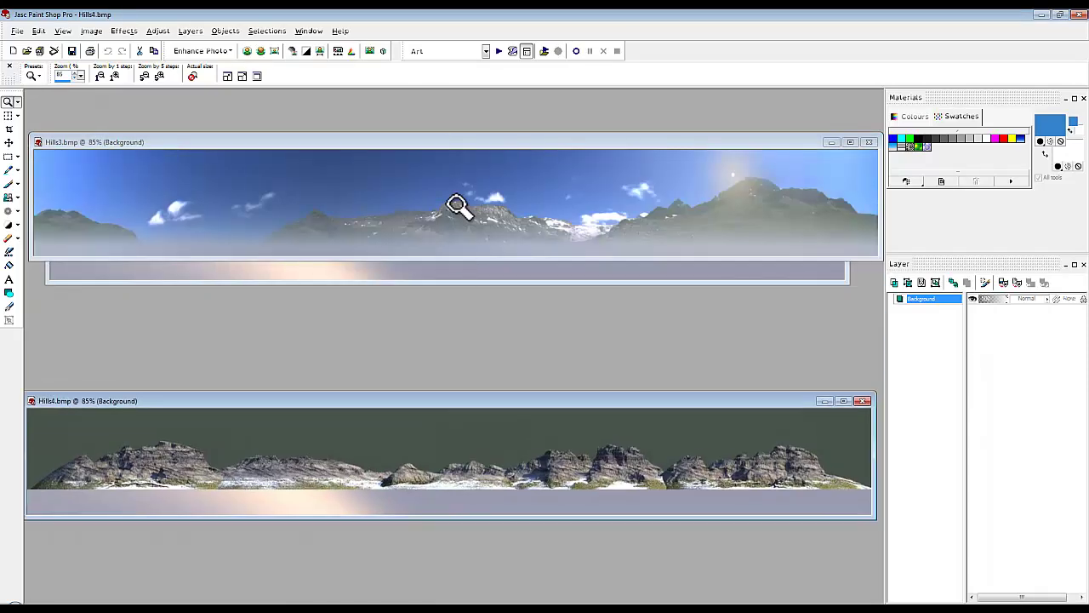
pyautogui.click(451, 149)
pyautogui.moveTo(447, 143); pyautogui.dragTo(445, 307)
# Step: Paste the hazy Hills3 sky into Hills2 as Raster 2 above the Background layer
pyautogui.click(503, 171)
pyautogui.click(440, 308)
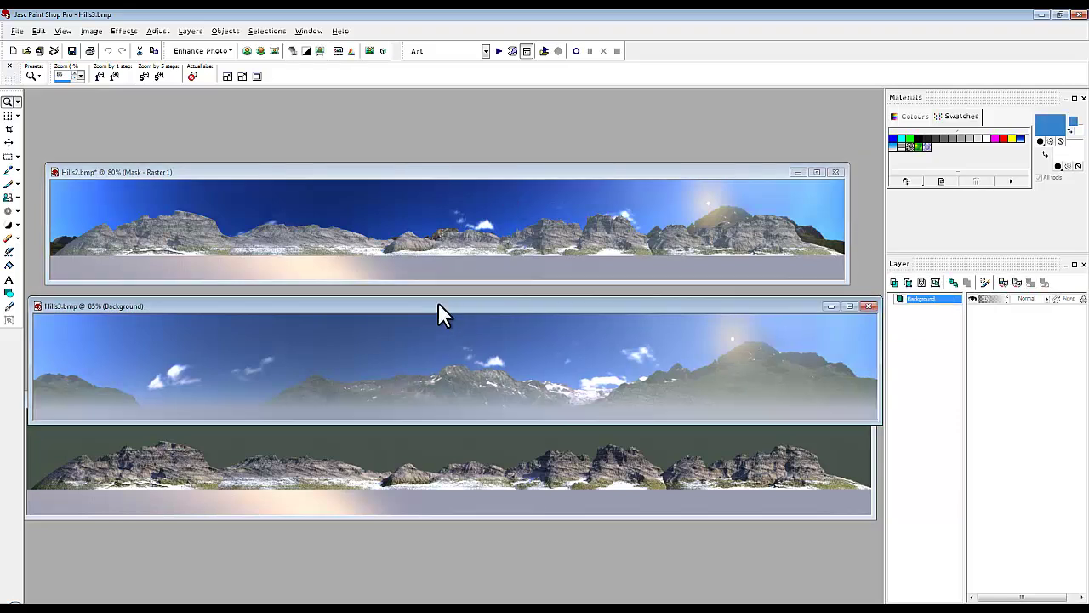
pyautogui.click(481, 185)
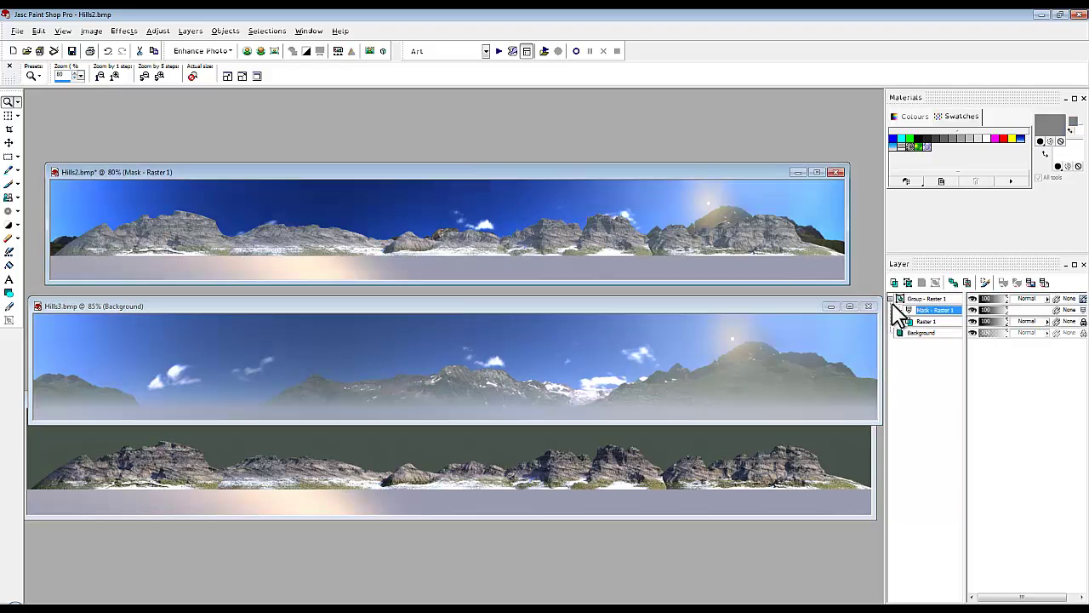
pyautogui.click(923, 332)
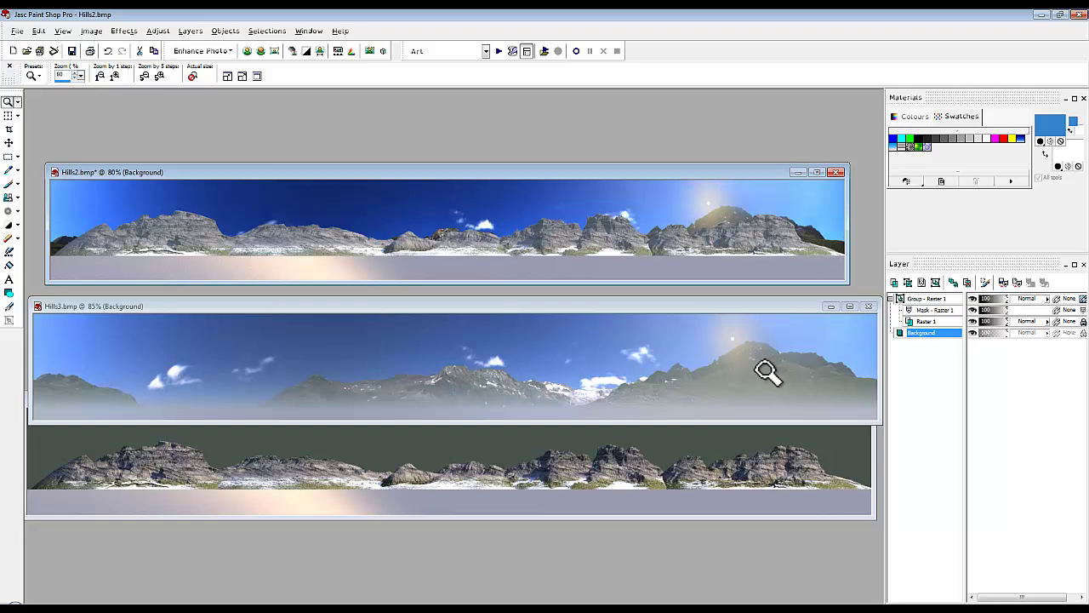
pyautogui.hotkey('ctrl', 'l')
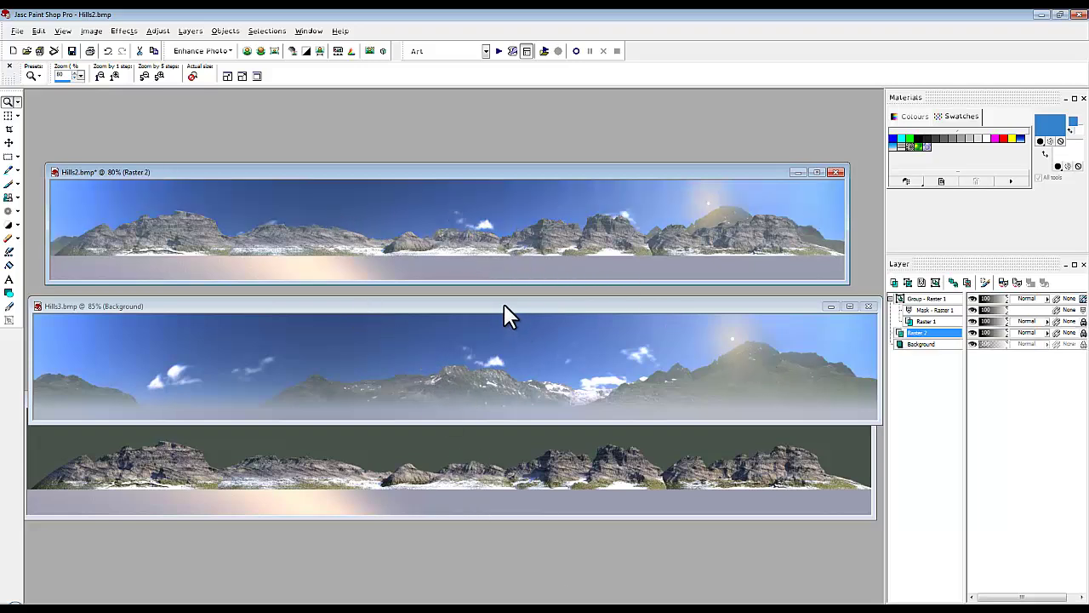
pyautogui.moveTo(506, 311); pyautogui.dragTo(505, 489)
pyautogui.moveTo(497, 396); pyautogui.dragTo(495, 363)
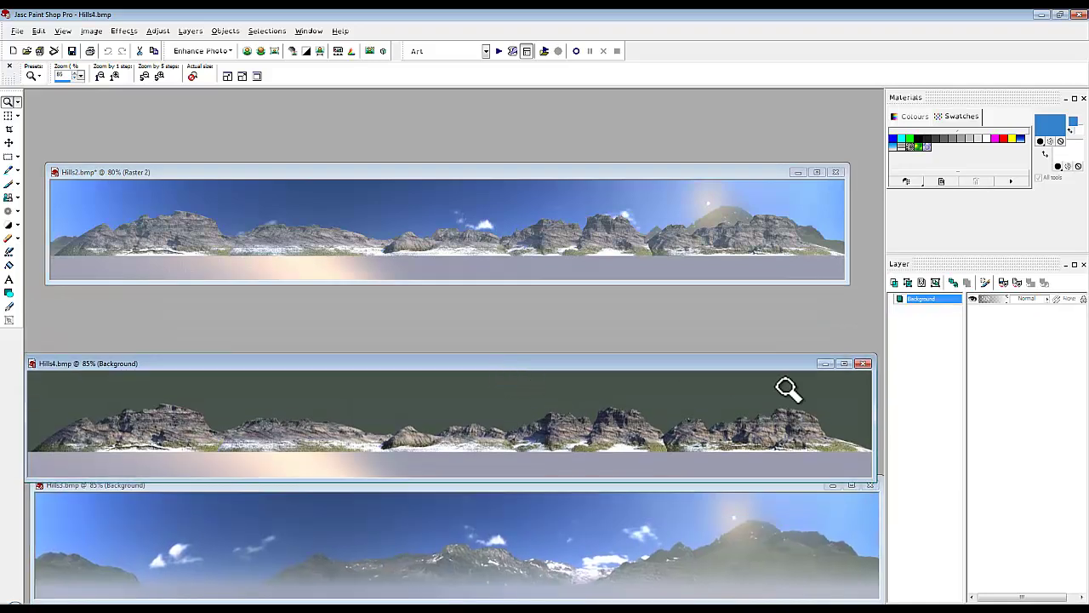
# Step: Paste the Hills4 hills into Hills2 as Raster 3 above Raster 1 in the group
pyautogui.click(622, 176)
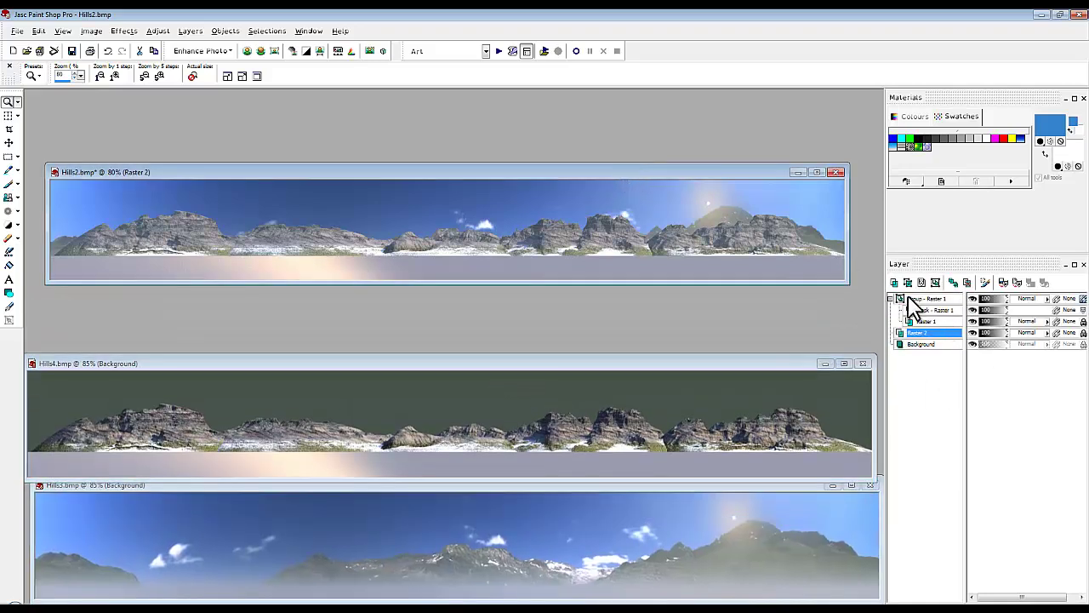
pyautogui.moveTo(930, 333); pyautogui.dragTo(919, 317)
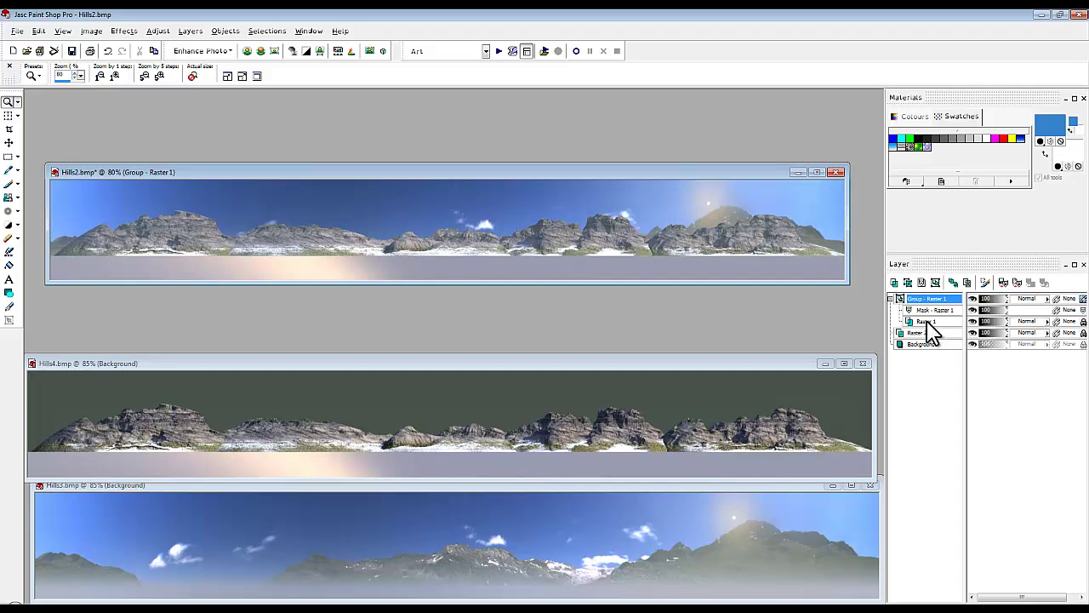
pyautogui.click(925, 321)
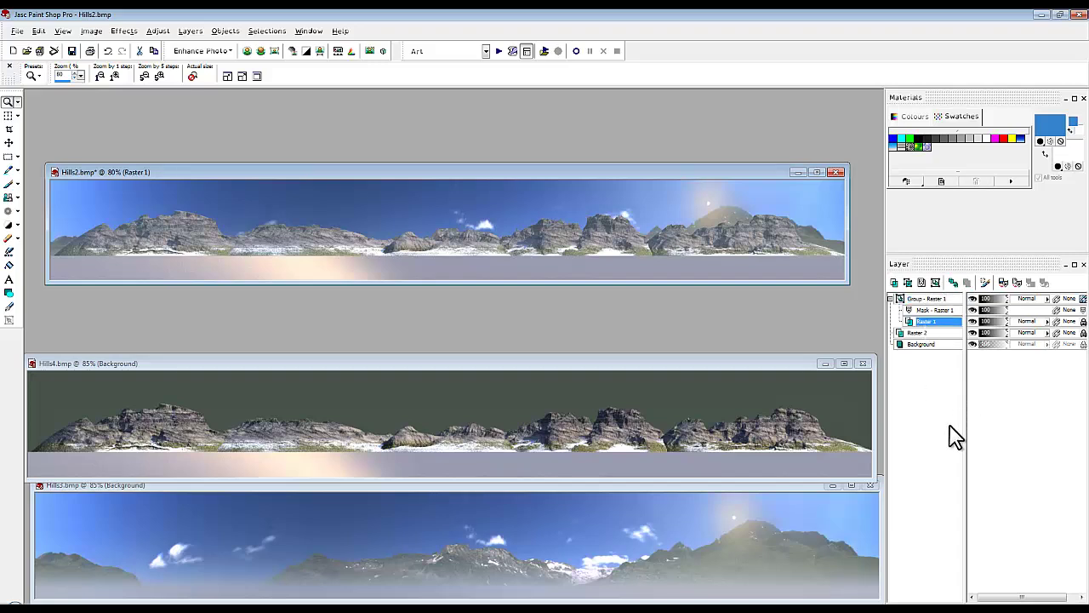
pyautogui.hotkey('ctrl', 'l')
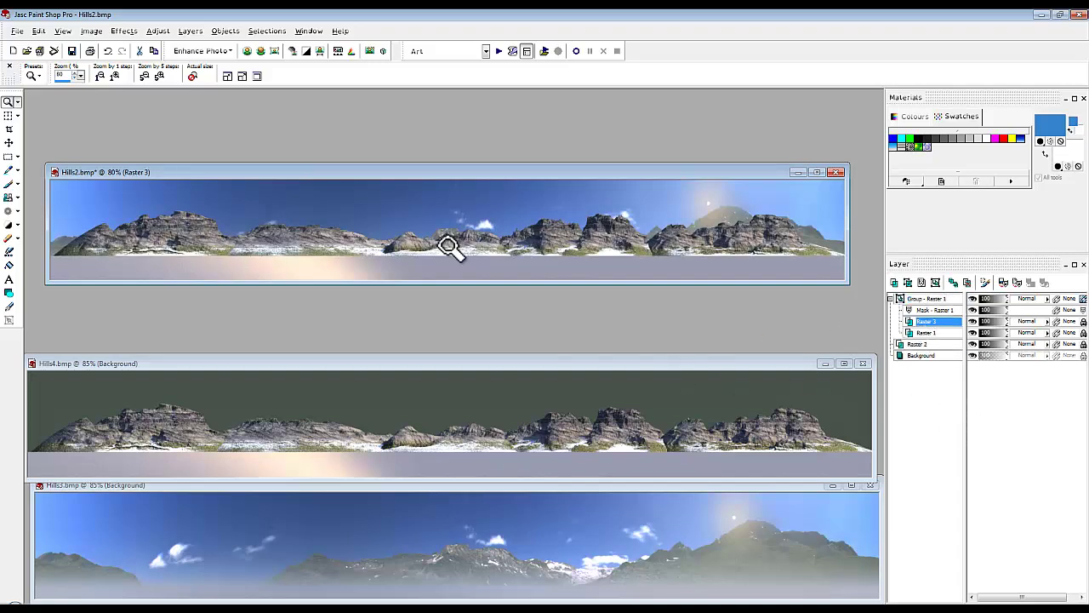
# Step: Compare the Raster 2 and Raster 3 layers' visibility, leaving the hazy Raster 2 sky hidden
pyautogui.click(973, 343)
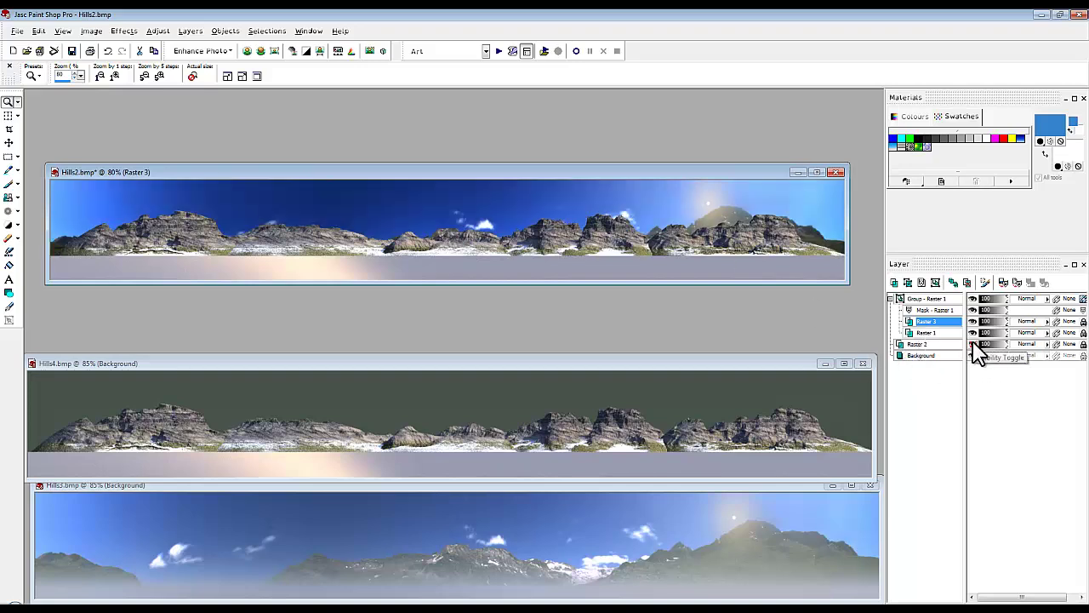
pyautogui.click(973, 343)
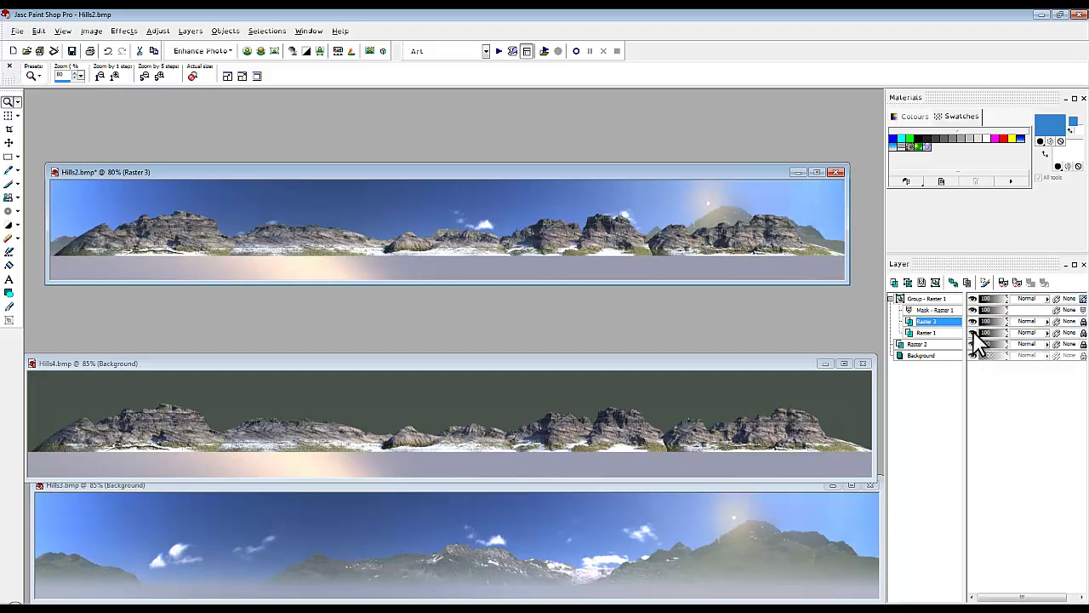
pyautogui.click(973, 322)
pyautogui.click(972, 323)
pyautogui.click(973, 344)
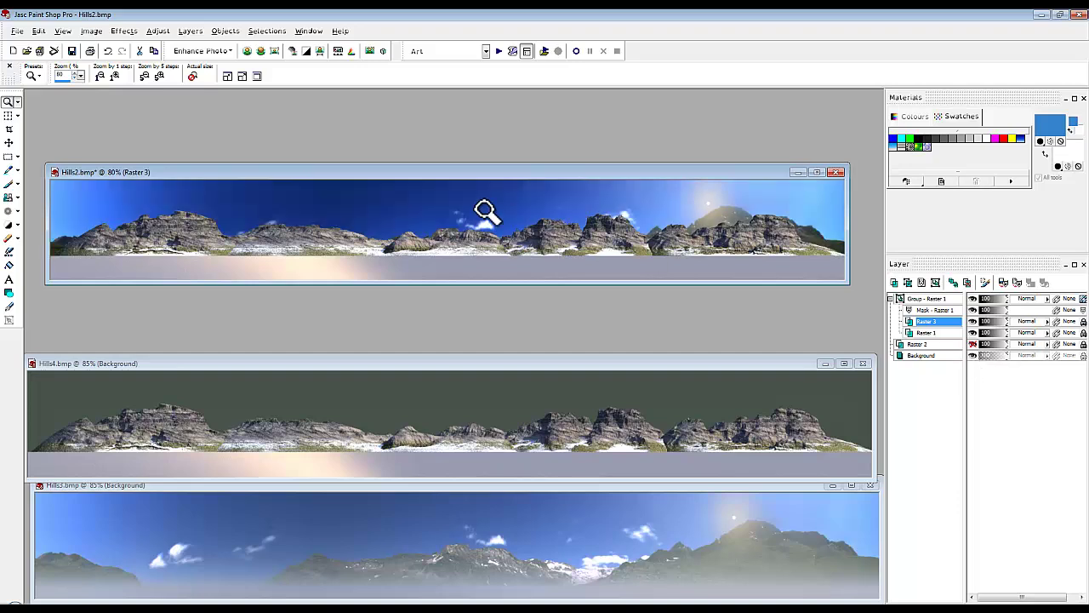